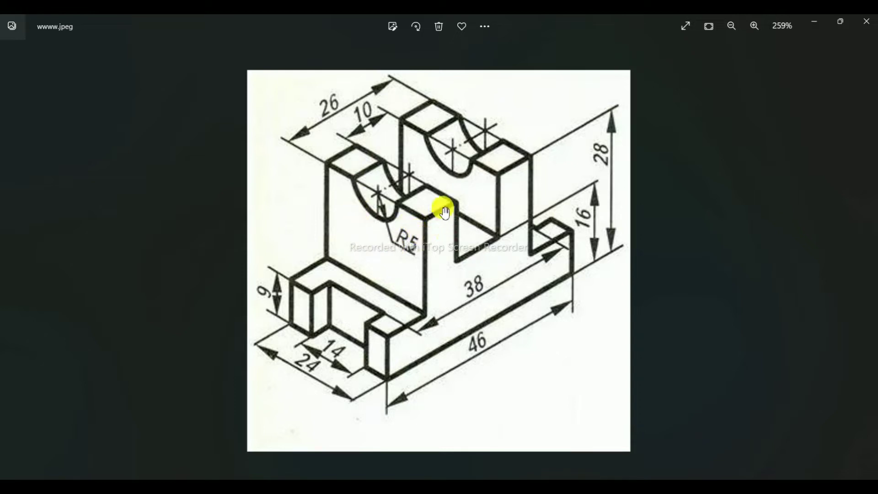
Step: Examine the reference drawing's dimensions for the base, the upper block and the rounded notches
scroll(464, 236, "up", 2)
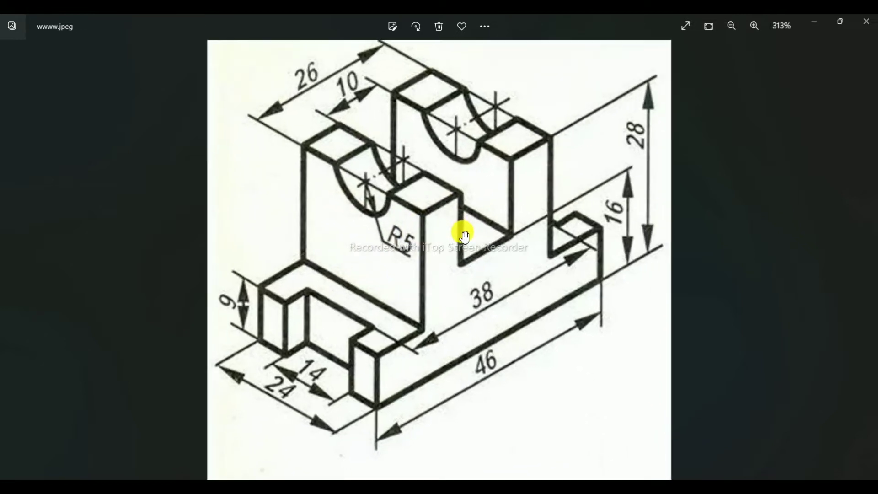
left_click_drag(464, 236, 462, 252)
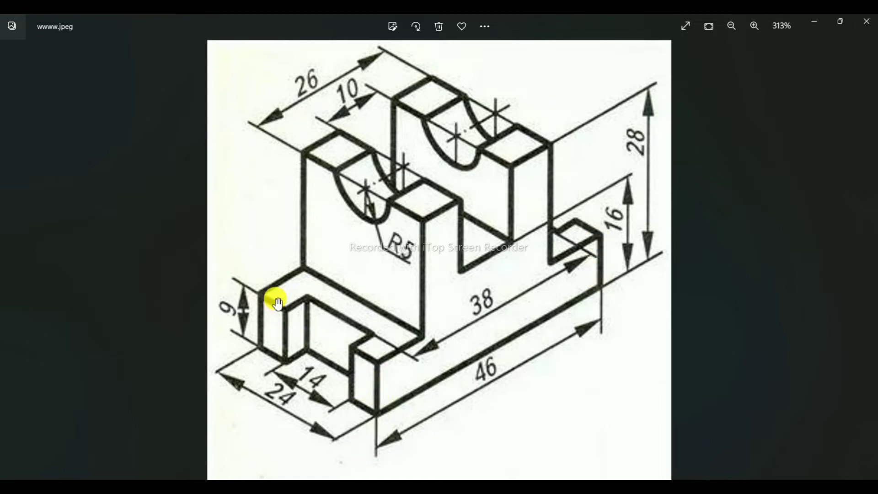
scroll(279, 306, "down", 1)
scroll(279, 306, "up", 2)
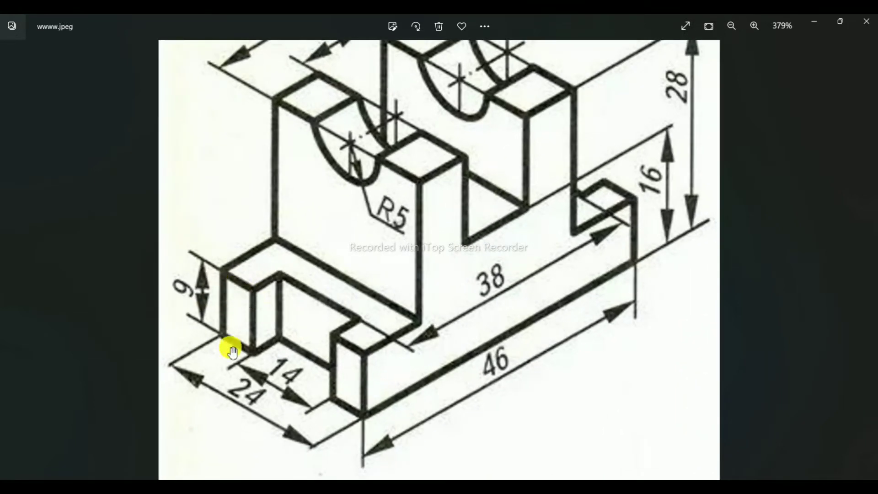
scroll(481, 366, "down", 2)
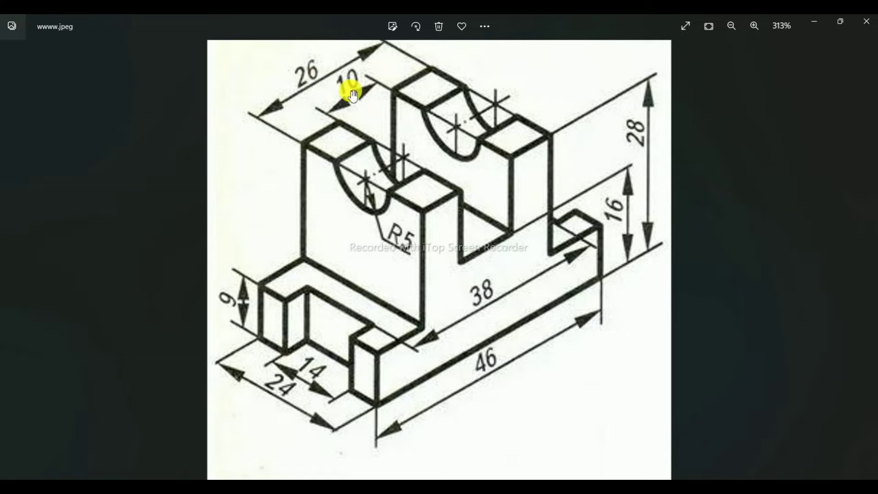
scroll(353, 83, "up", 1, "ctrl")
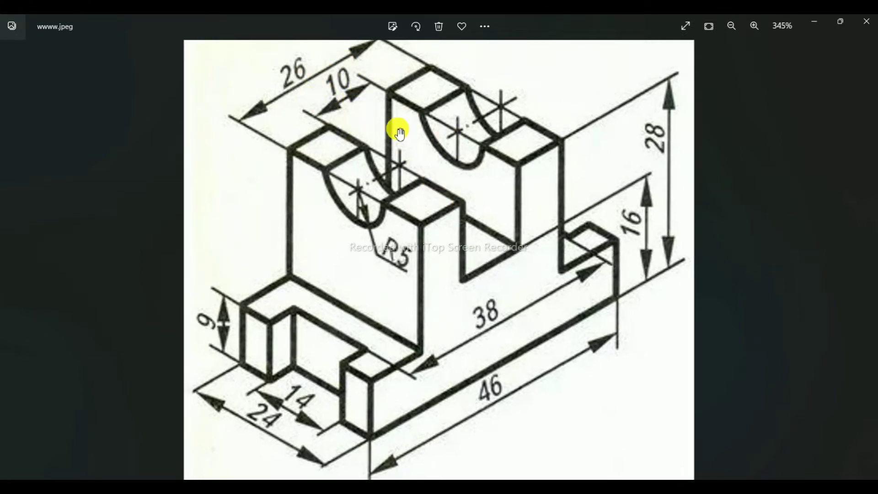
scroll(447, 205, "down", 1, "ctrl")
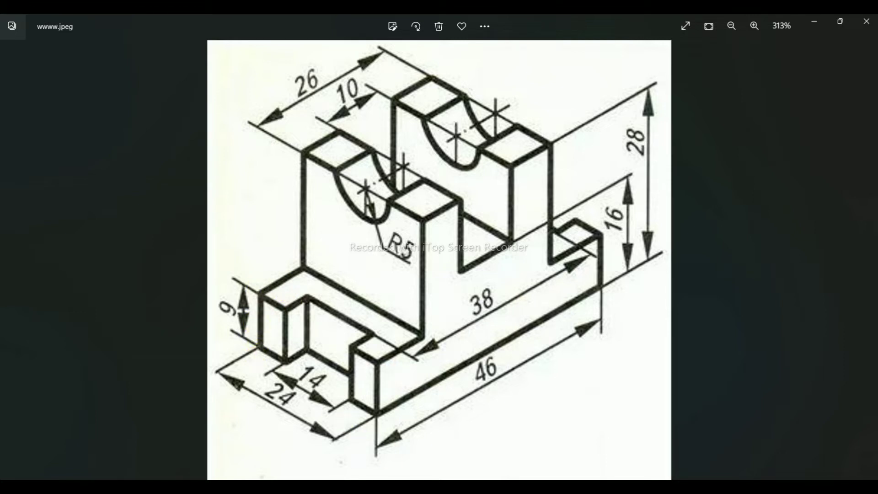
Step: Switch to AutoCAD and set the drawing view to Right
mouse_move(544, 478)
left_click(494, 391)
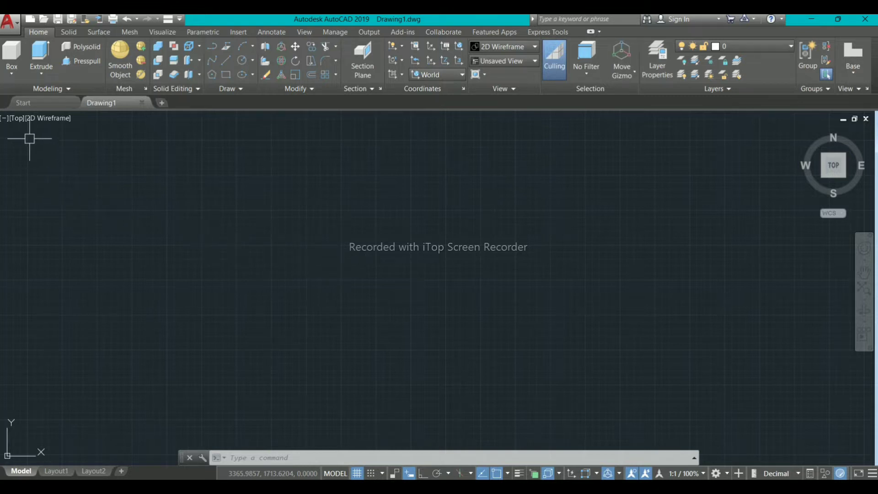
left_click(18, 120)
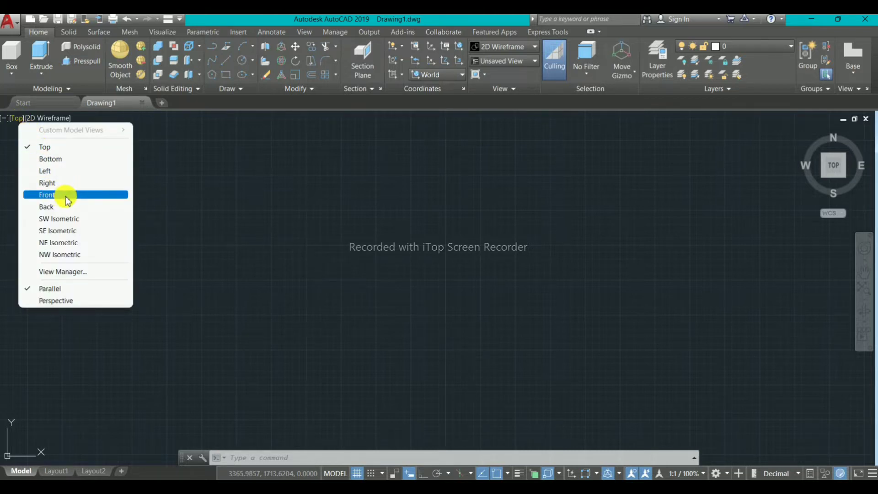
left_click(67, 191)
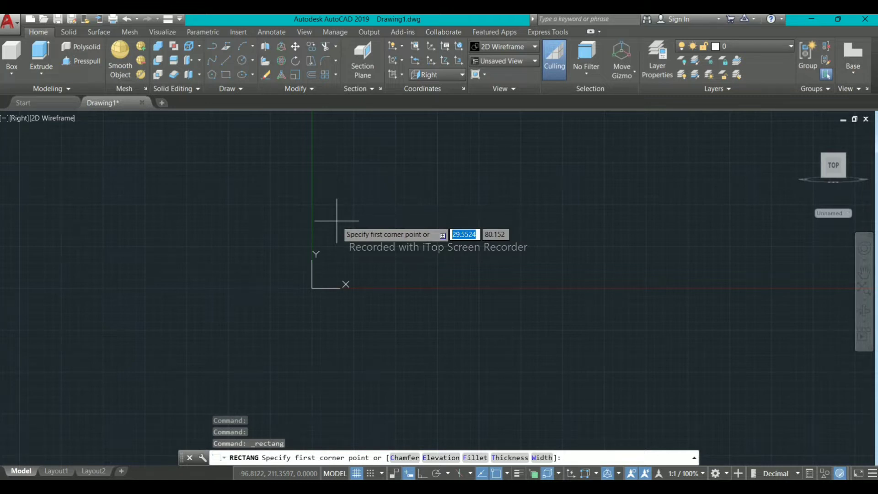
Step: Draw a 46 by 9 rectangle as the side profile of the base
left_click(333, 218)
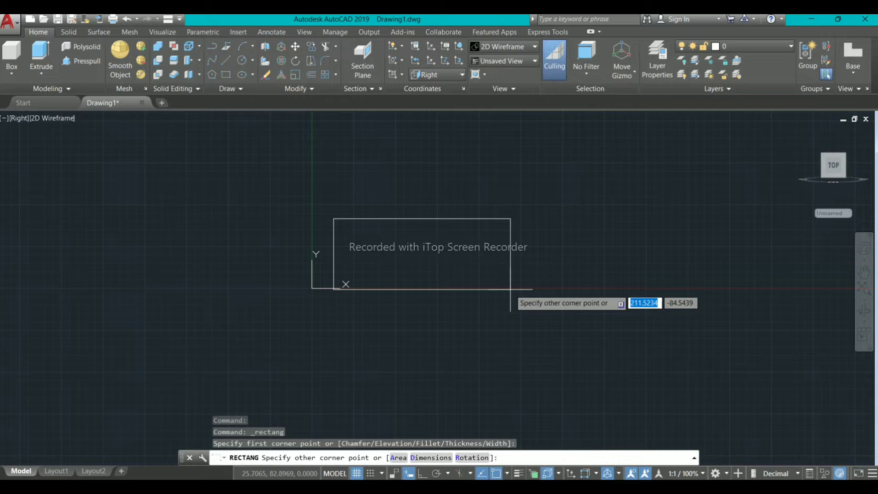
type("46")
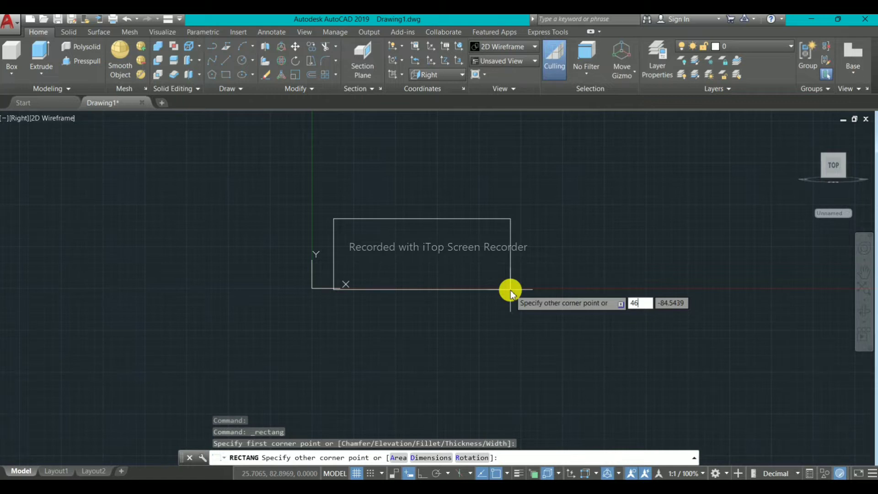
key("Tab")
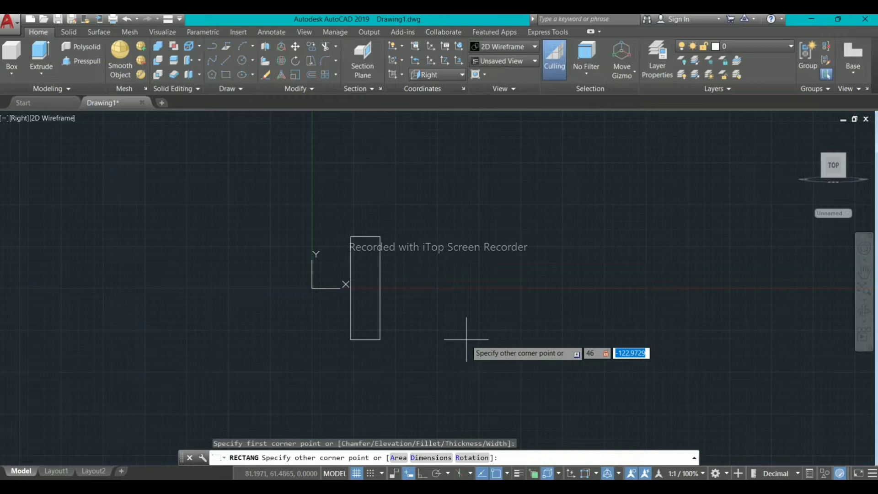
type("9")
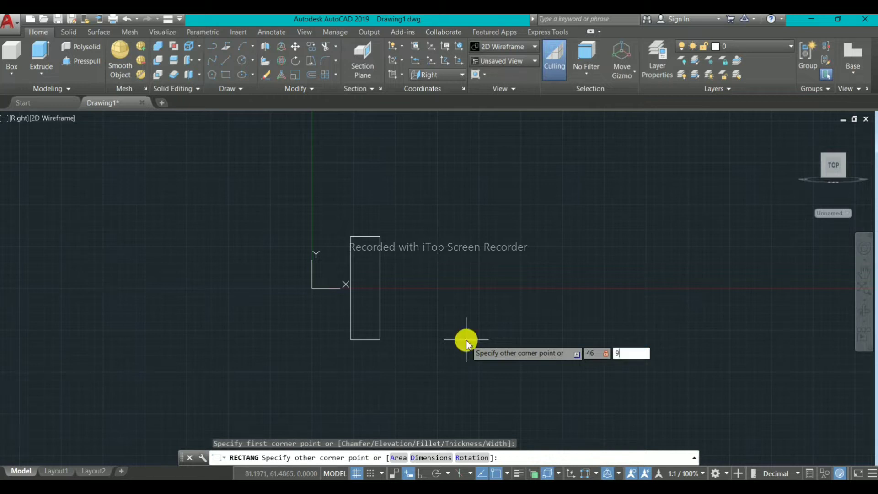
key("Return")
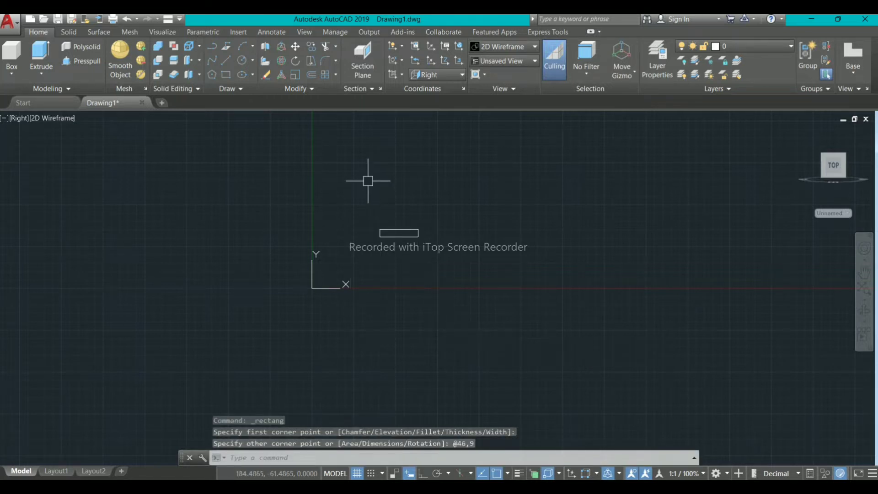
scroll(387, 212, "up", 8)
middle_click_drag(457, 329, 425, 320)
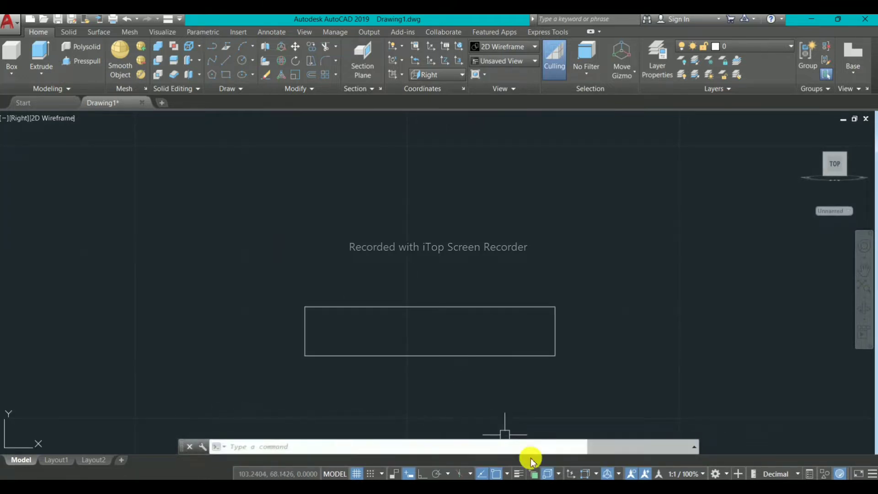
Step: Check the upper block in the reference image, then draw a separate 26 by 19 rectangle above the base profile
mouse_move(565, 486)
left_click(565, 441)
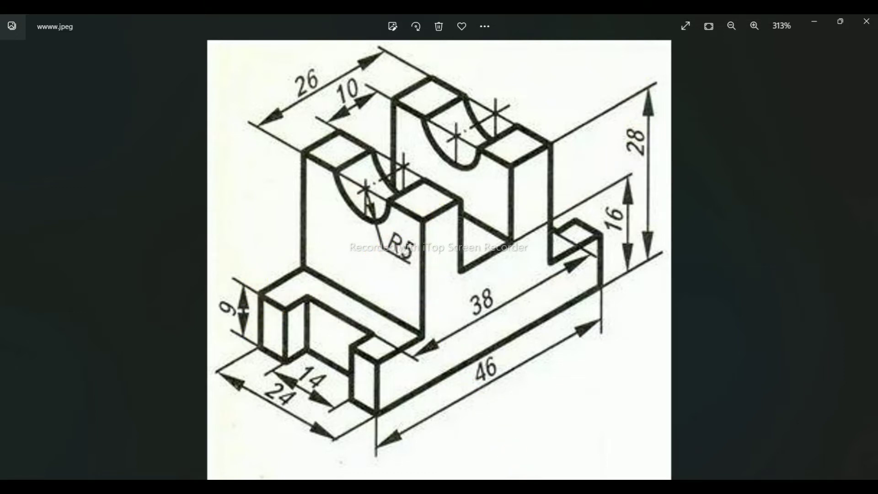
left_click(498, 442)
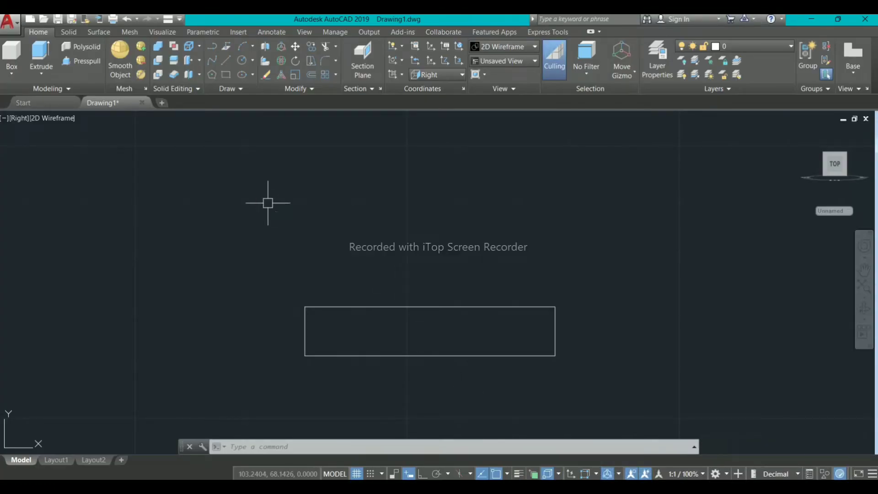
key("Return")
left_click(143, 167)
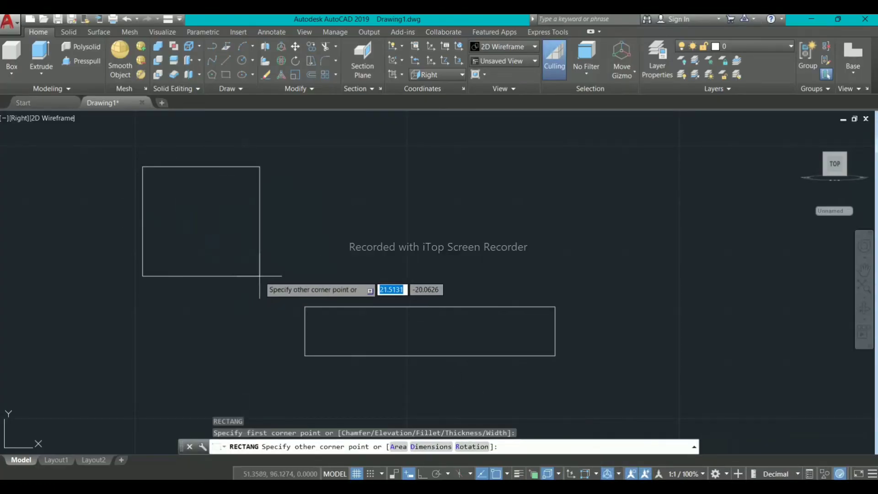
type("26")
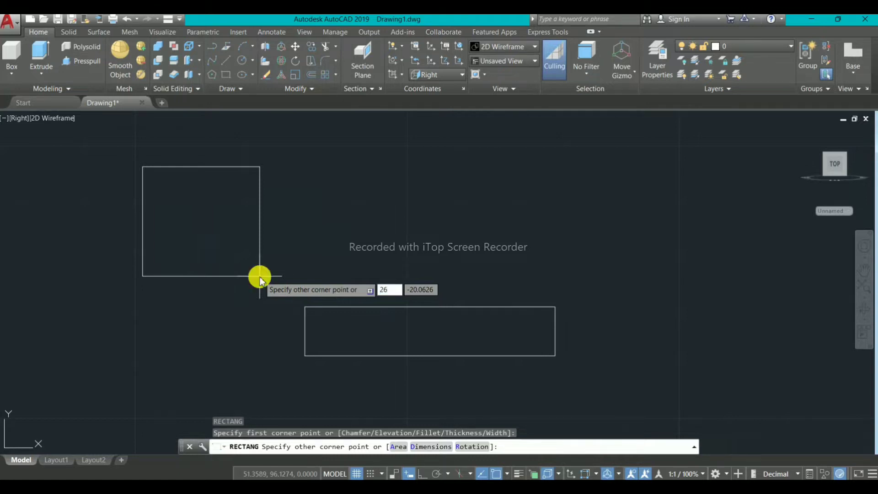
key("Tab")
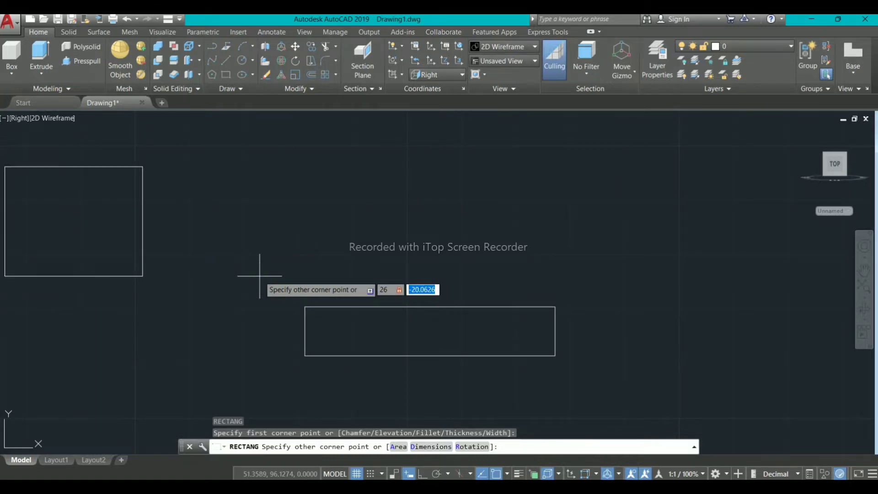
type("19")
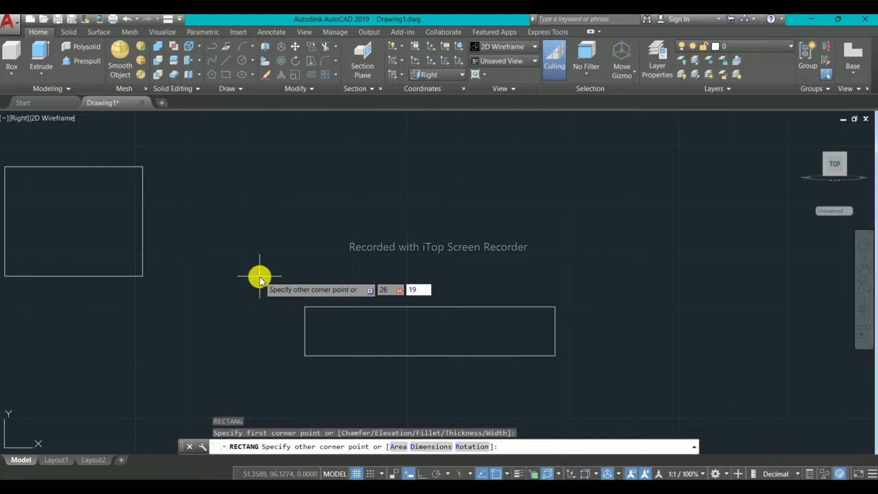
key("Return")
scroll(259, 276, "down", 5)
scroll(217, 188, "up", 5)
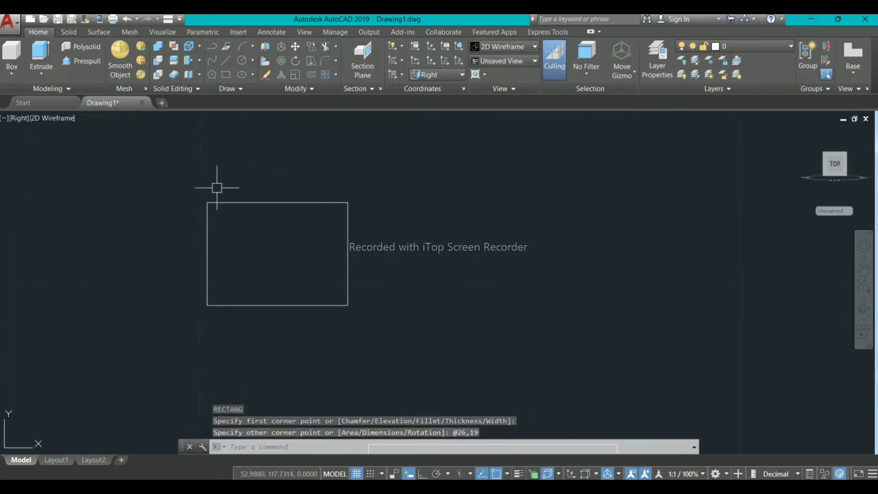
scroll(242, 194, "down", 5)
middle_click_drag(242, 195, 250, 199)
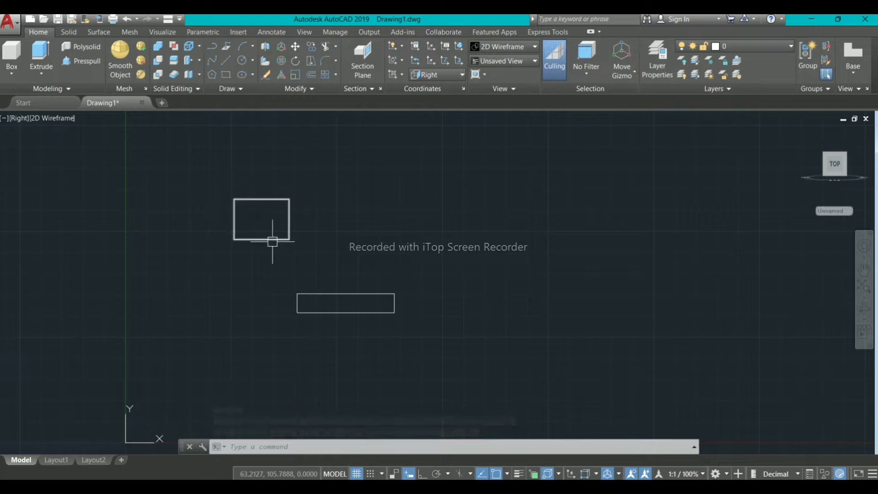
Step: Move the 26 by 19 rectangle from its bottom-edge midpoint onto the midpoint of the base rectangle's top edge
left_click(273, 240)
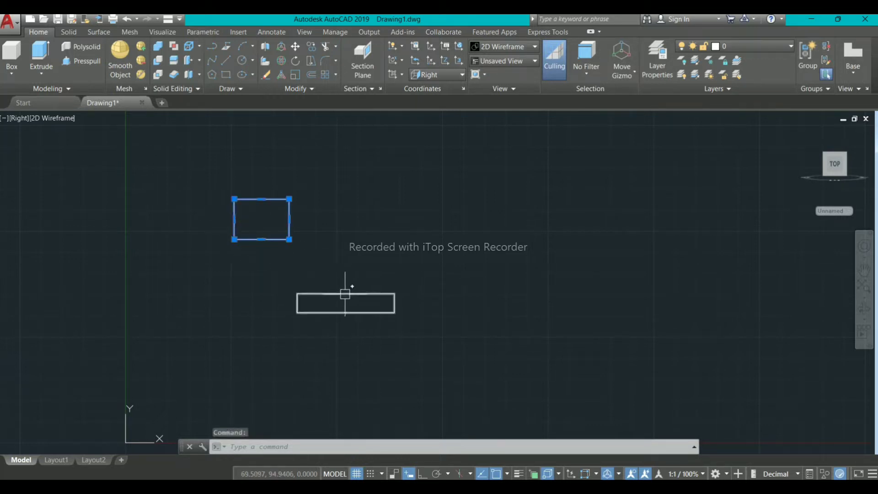
scroll(344, 295, "up", 4)
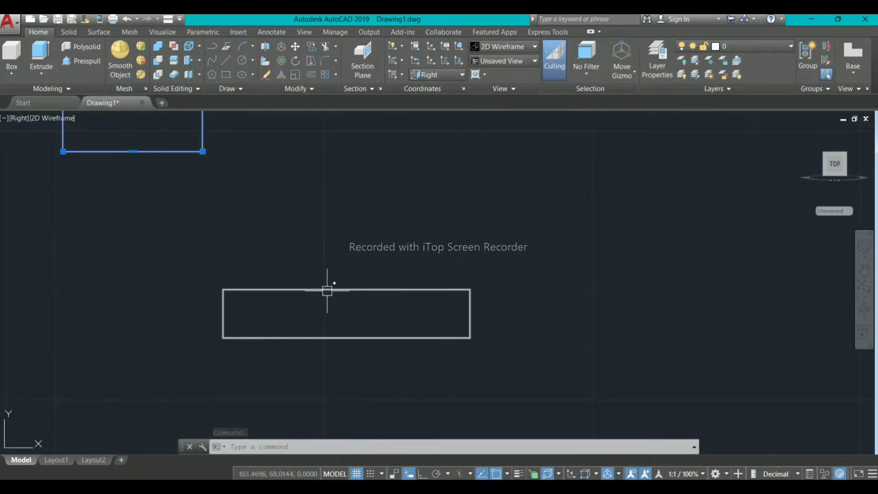
scroll(325, 239, "down", 4)
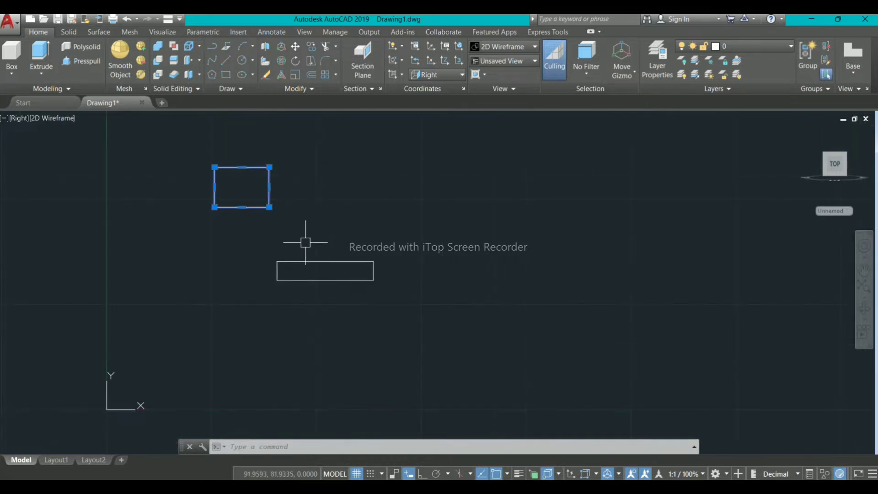
middle_click_drag(269, 207, 273, 218)
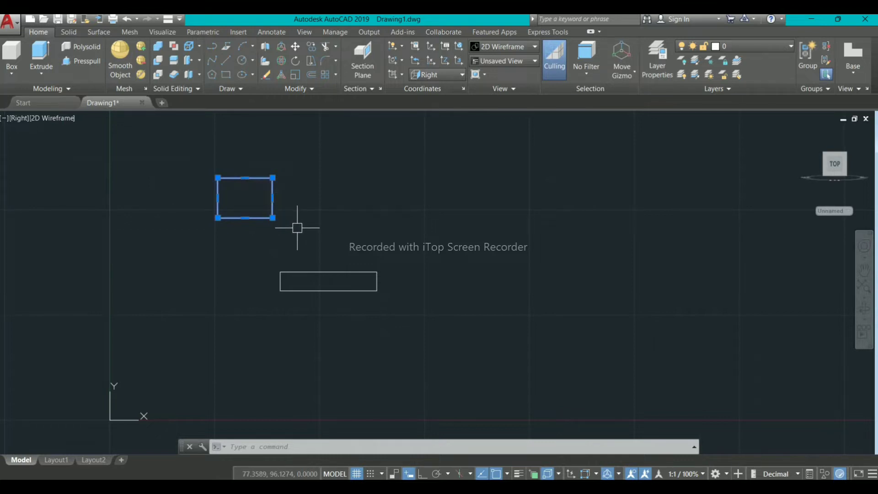
type("m")
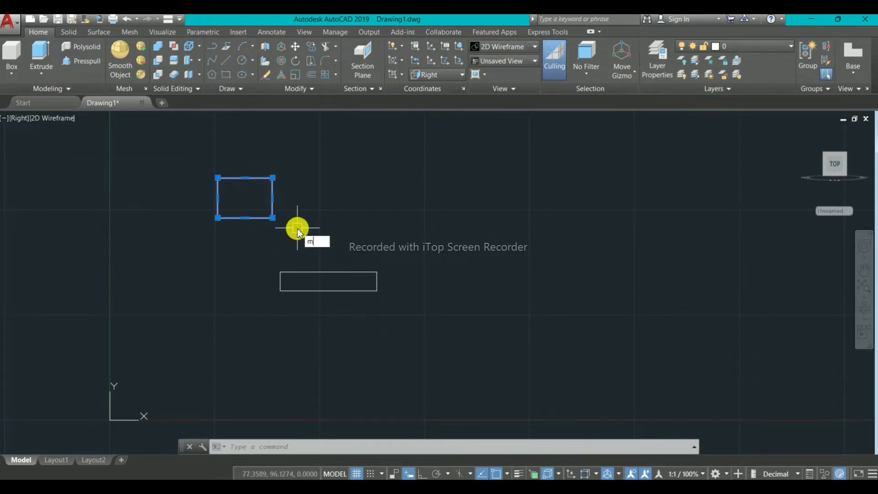
key("Return")
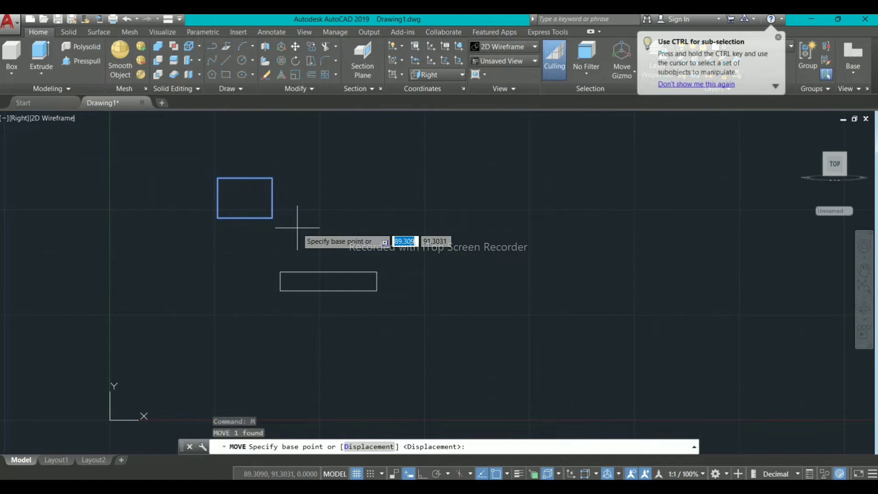
left_click(245, 218)
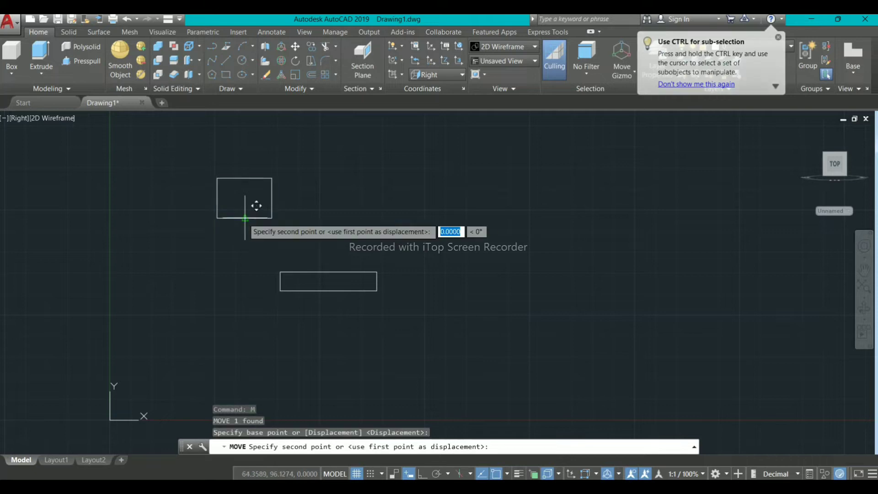
left_click(328, 273)
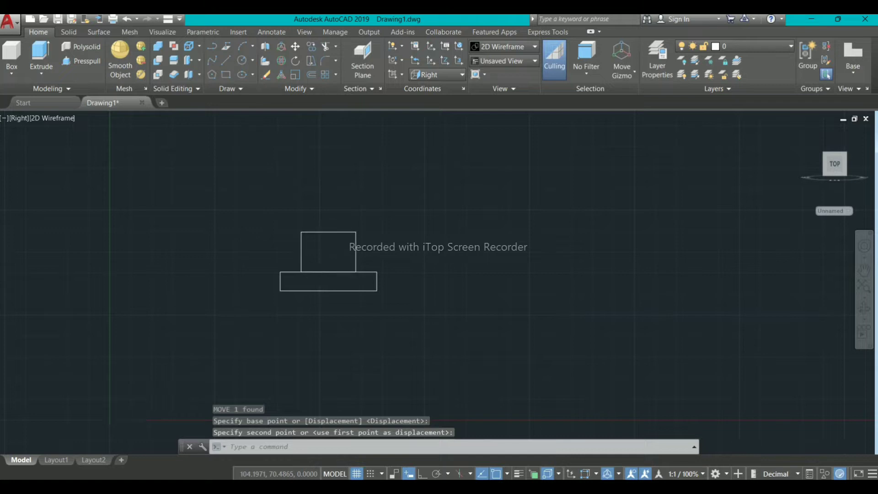
scroll(337, 288, "up", 6)
scroll(361, 329, "down", 2)
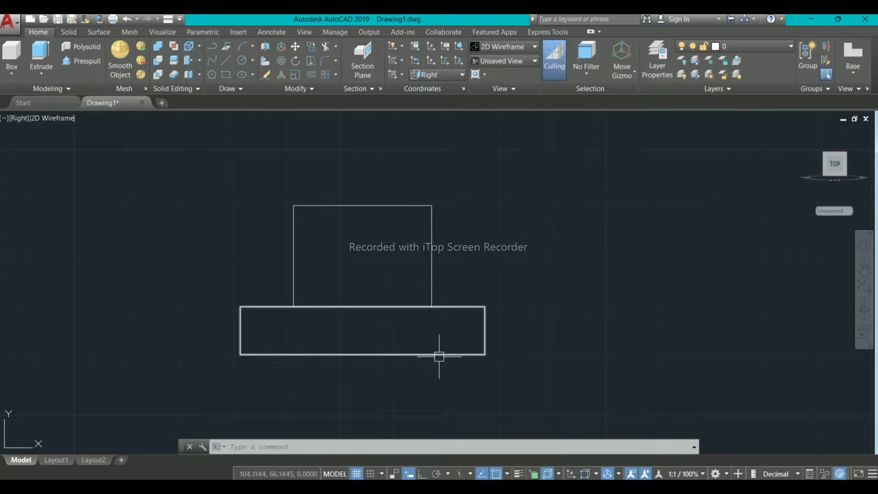
Step: Examine the height dimensions of the slot and upper block in the reference image, and return to the side profile in AutoCAD
mouse_move(565, 487)
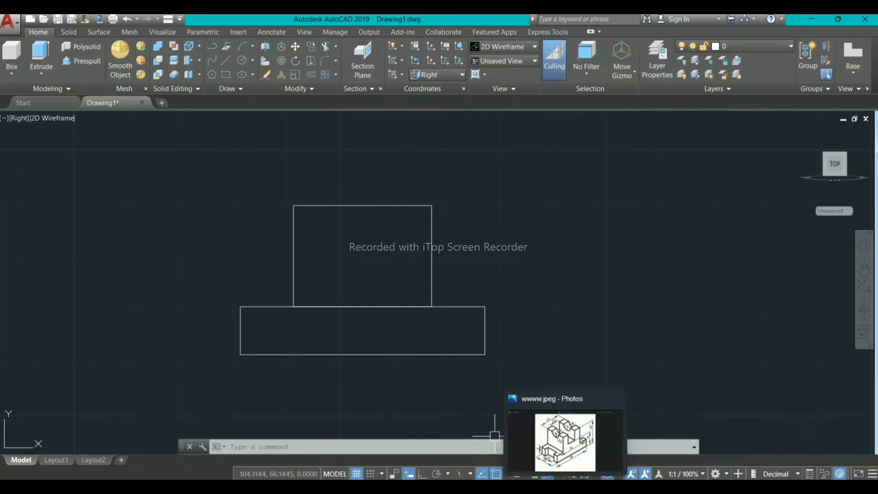
left_click(535, 396)
scroll(497, 396, "up", 1)
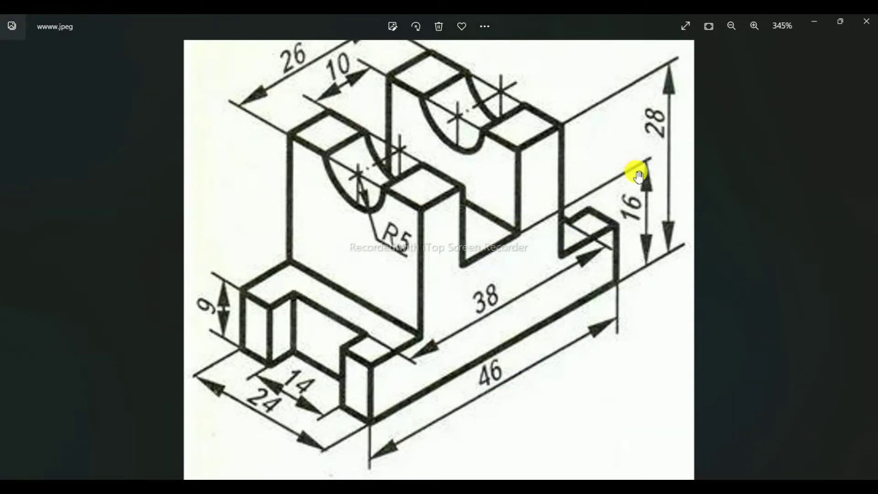
scroll(612, 222, "down", 1)
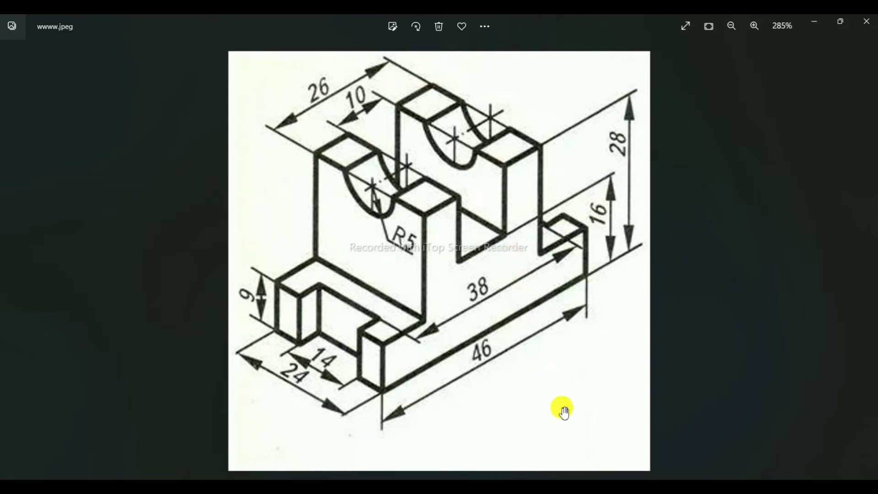
mouse_move(540, 486)
left_click(540, 439)
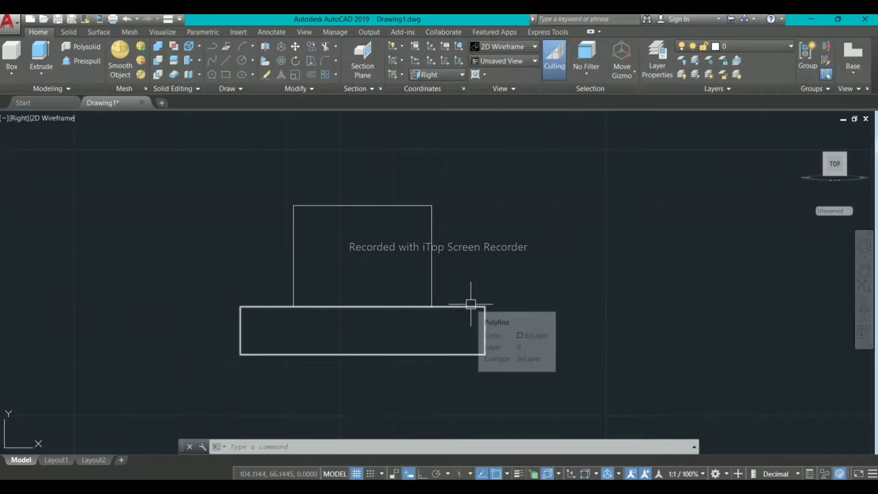
scroll(471, 304, "up", 4)
scroll(471, 305, "down", 2)
middle_click_drag(403, 347, 486, 309)
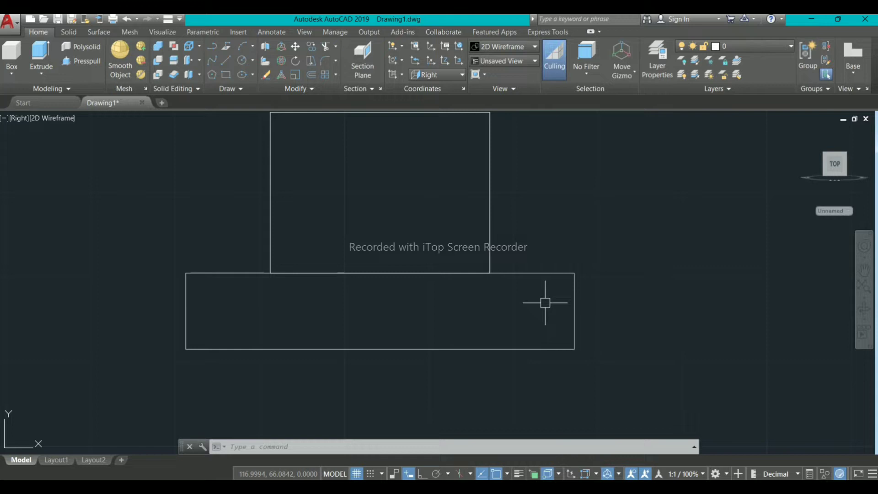
Step: Try offsetting the base rectangle inward by 1, and undo the offset
type("o")
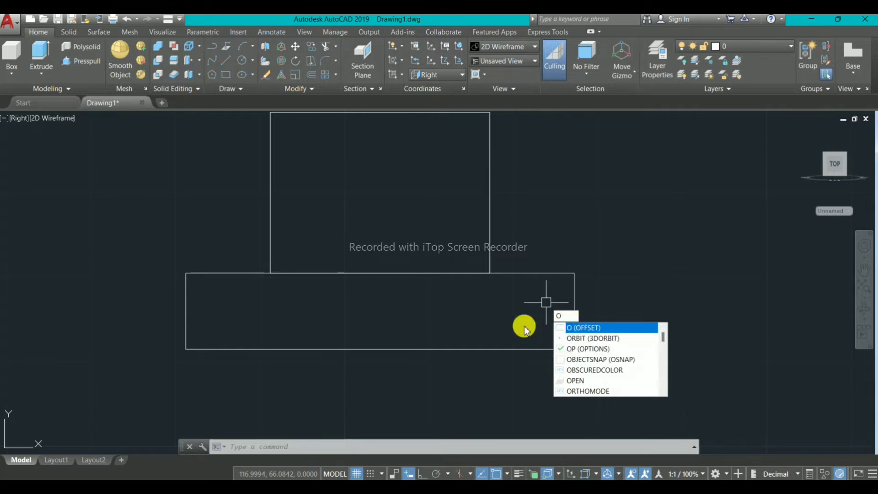
key("Return")
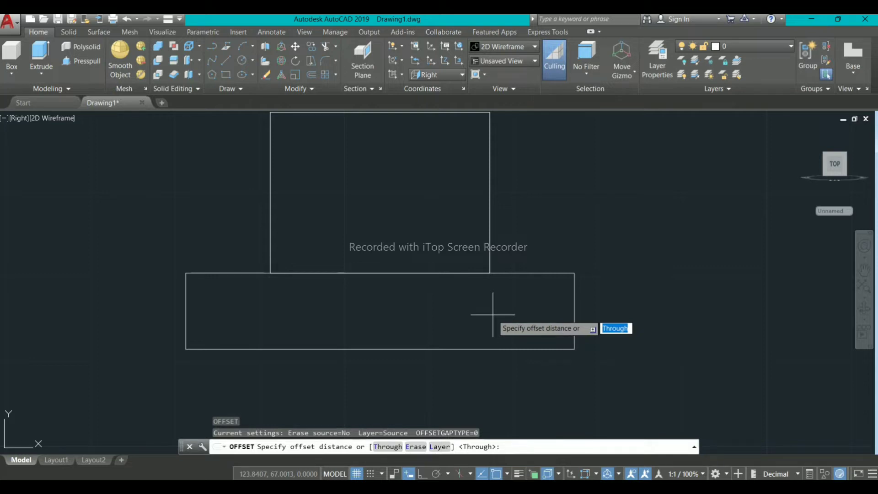
left_click(493, 314)
type("1")
key("Return")
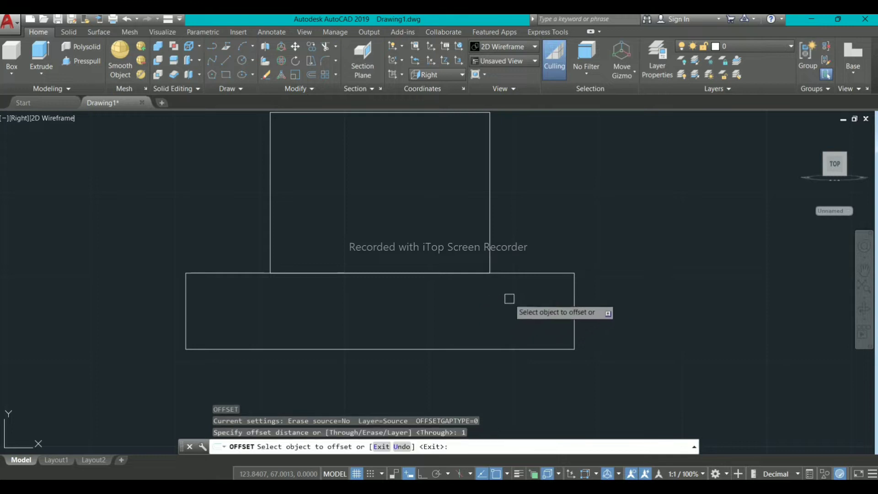
left_click(525, 273)
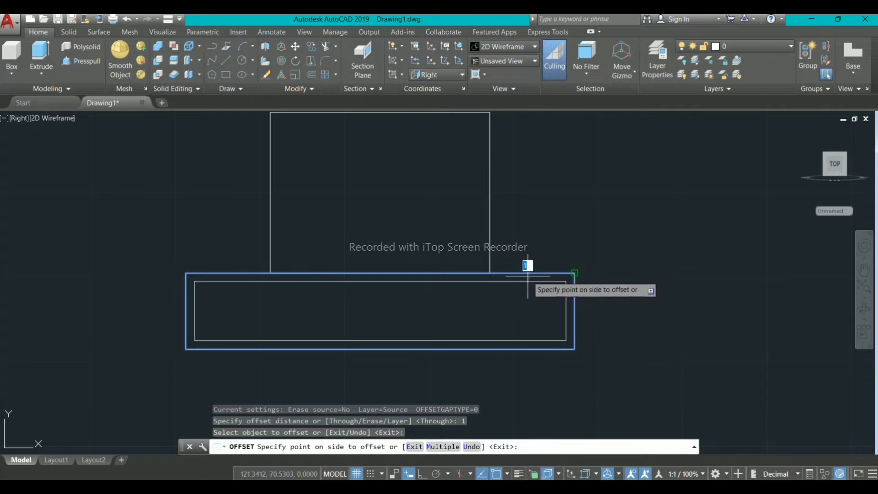
left_click(517, 301)
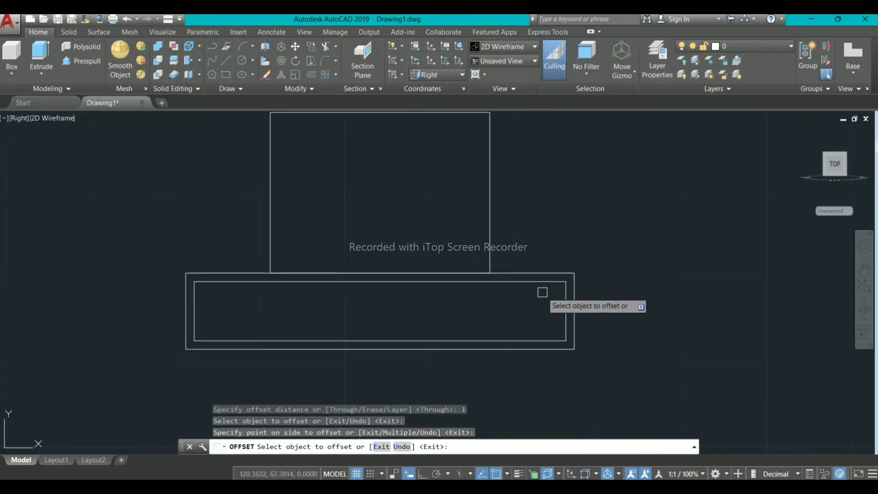
type("u")
key("Return")
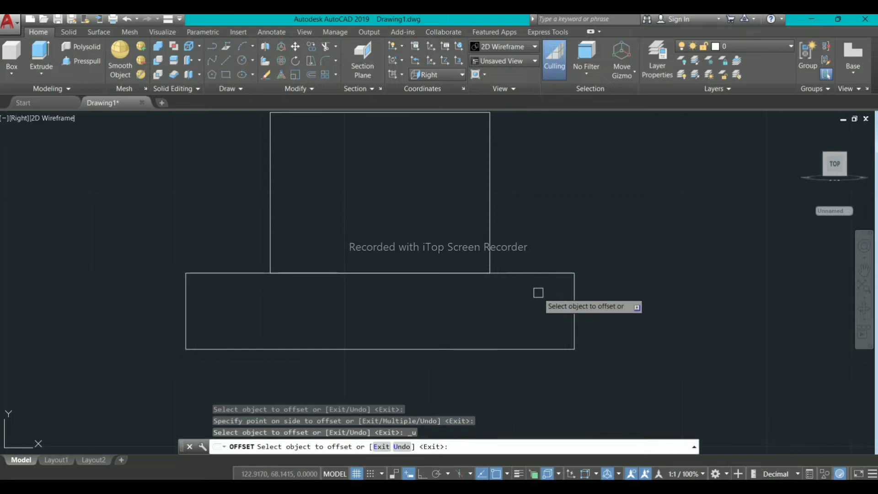
key("Escape")
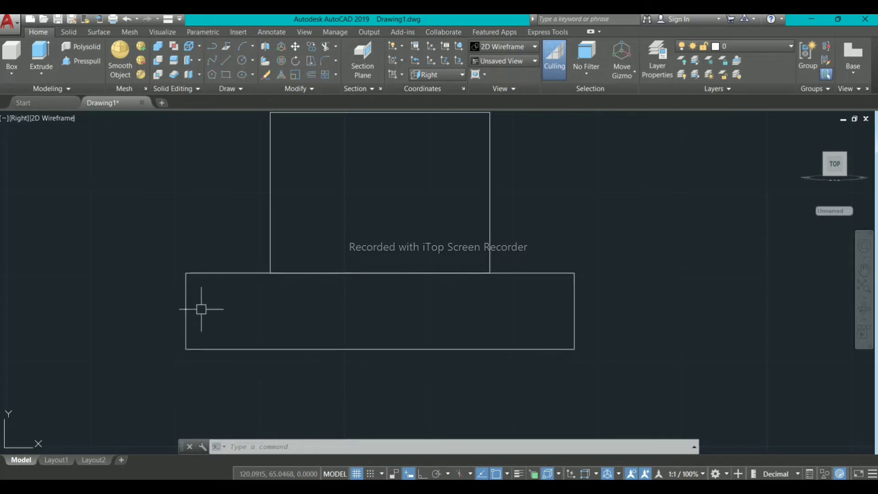
Step: Explode the base rectangle into separate lines
left_click(231, 350)
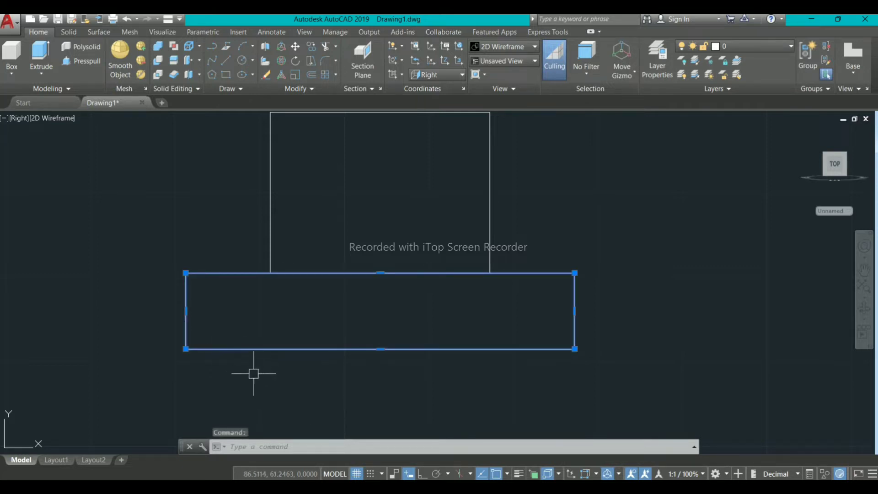
type("x")
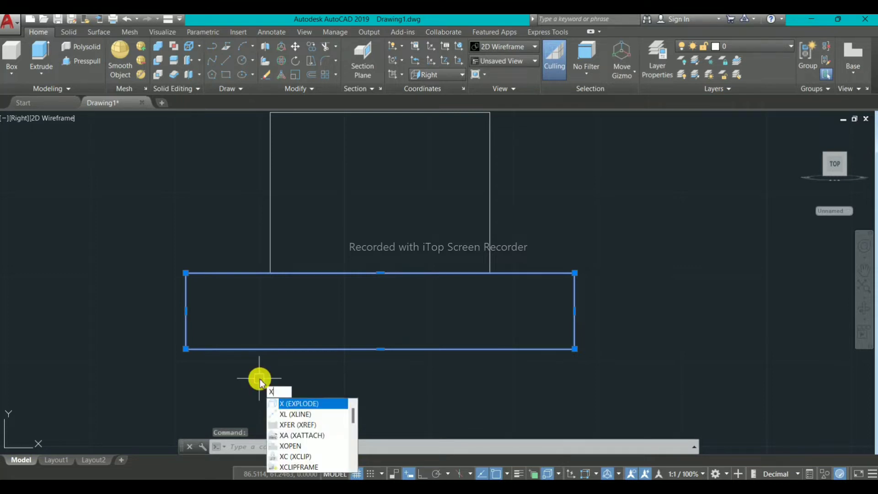
key("Return")
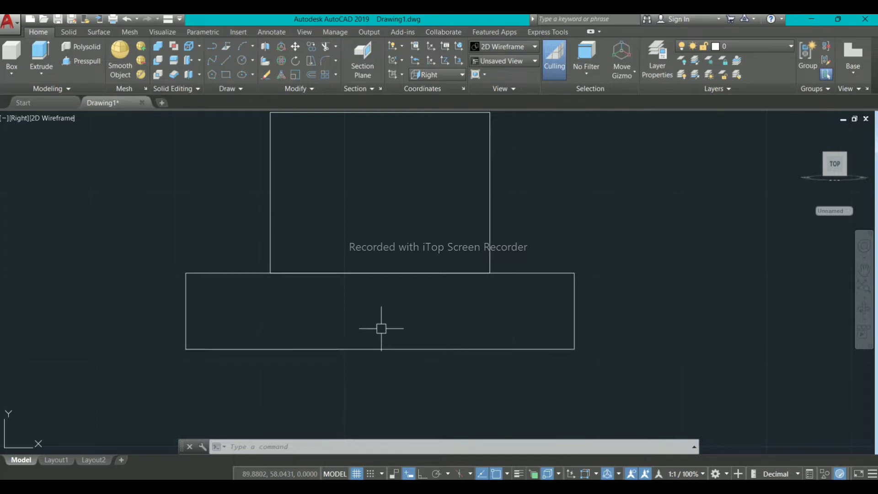
Step: Offset the bottom edge of the base upward by 16, checking the slot floor height in the reference image
type("O")
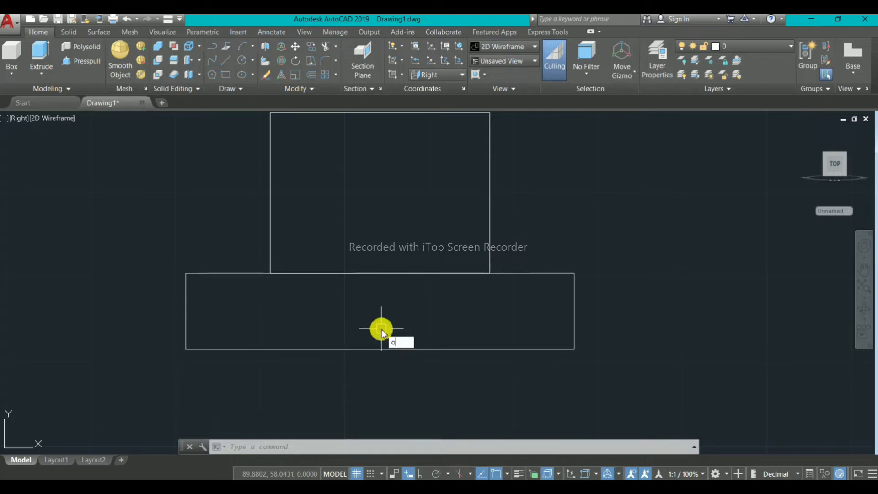
key("Return")
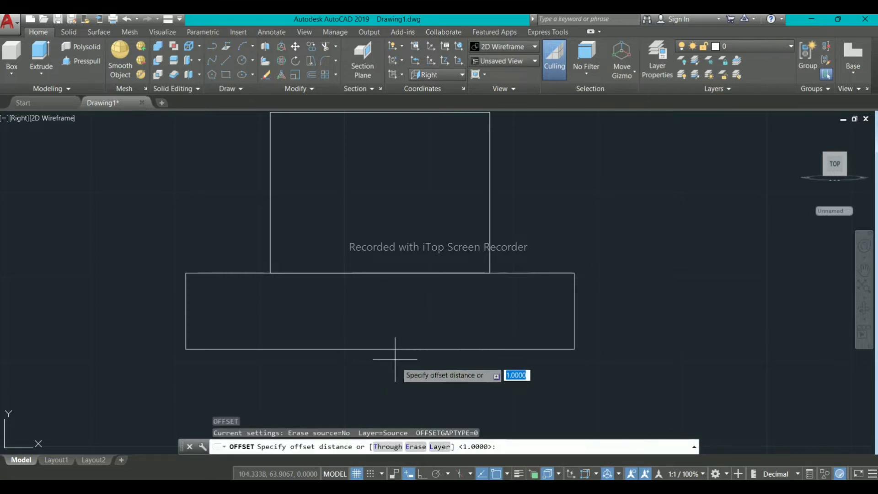
key("alt+Tab")
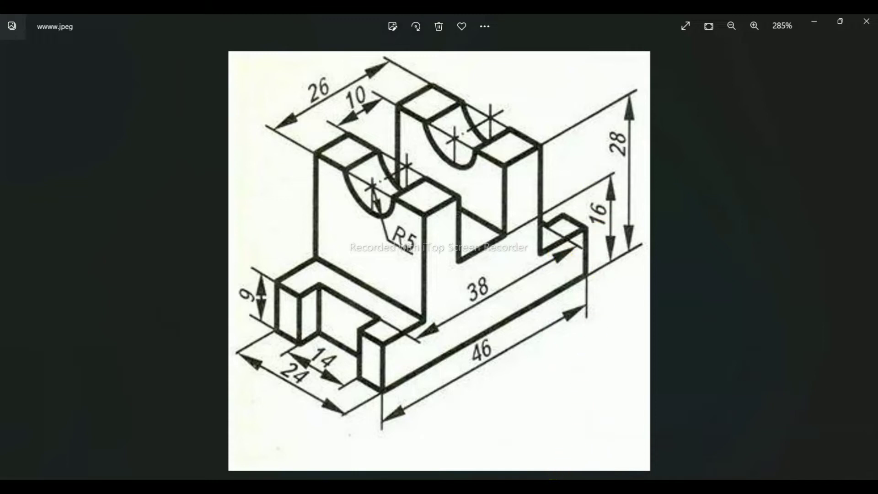
key("alt+Tab")
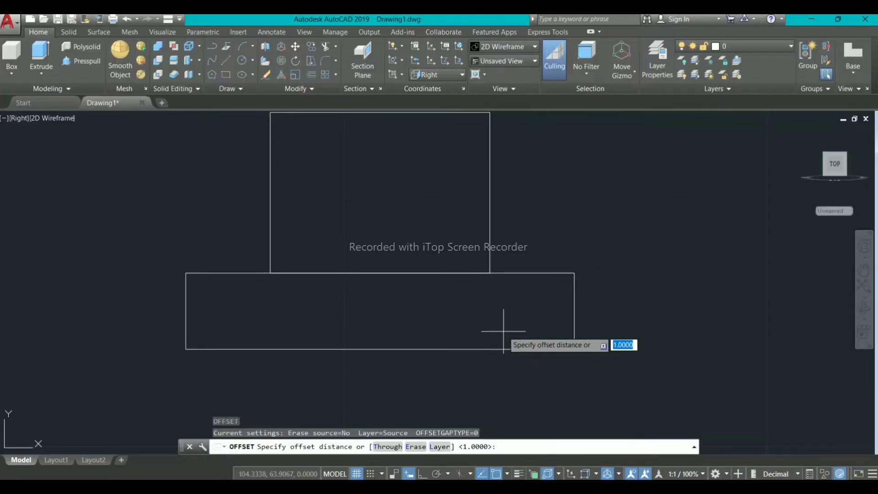
type("16")
key("Return")
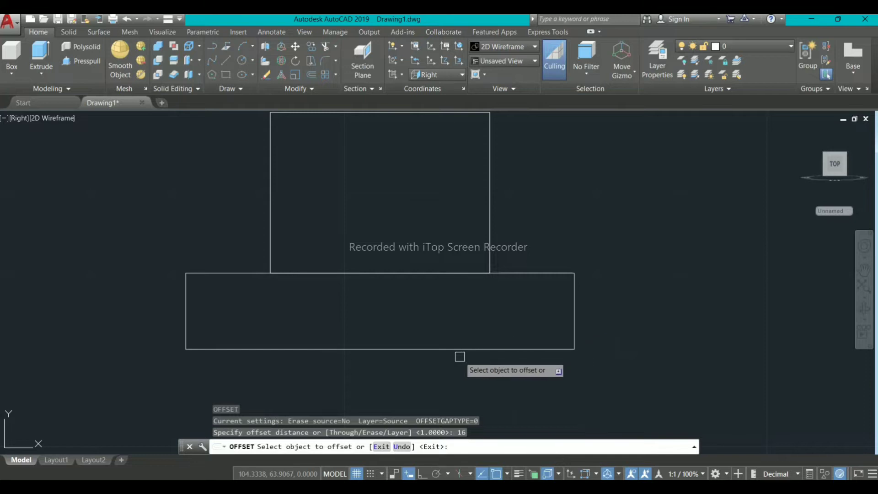
left_click(372, 348)
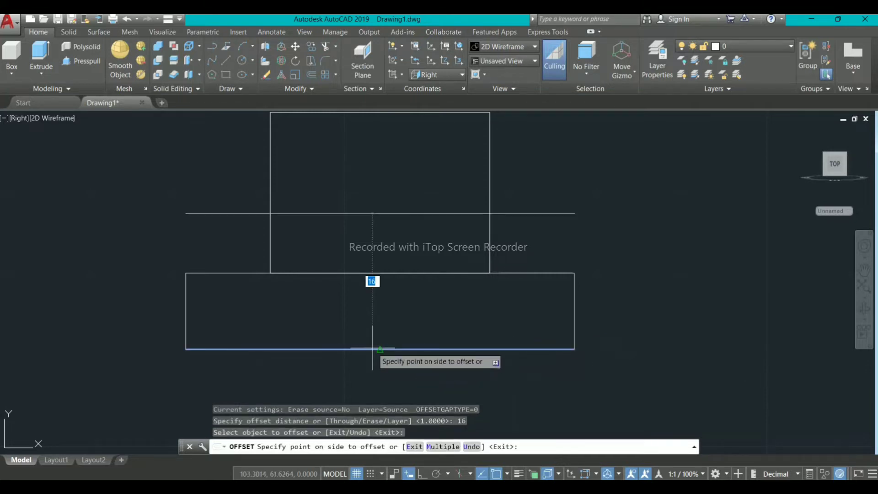
left_click(372, 244)
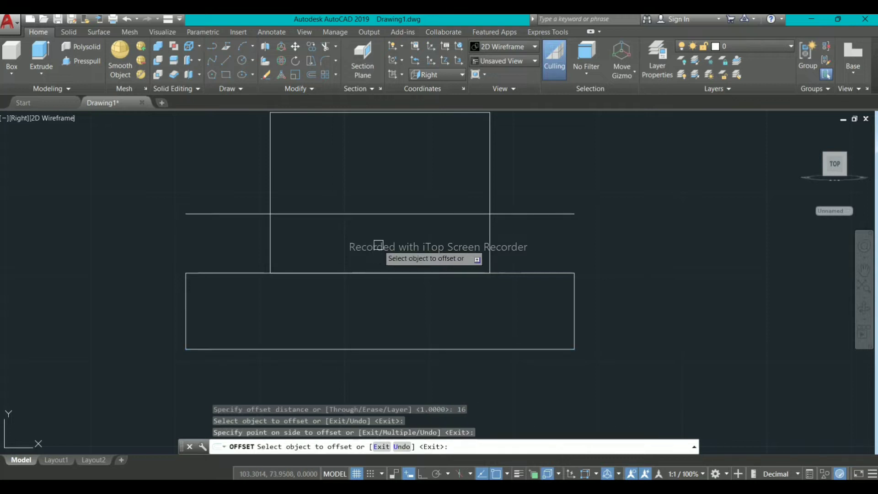
scroll(402, 281, "down", 2)
scroll(399, 226, "up", 2)
middle_click_drag(399, 247, 392, 260)
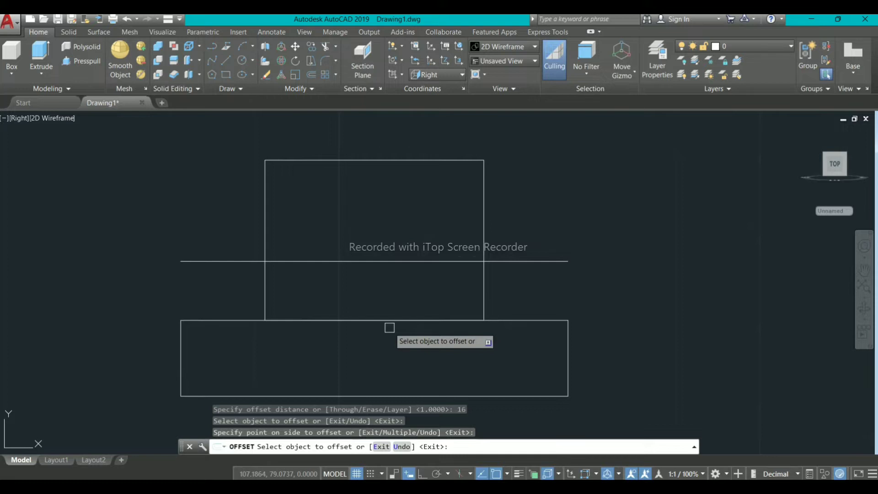
key("Escape")
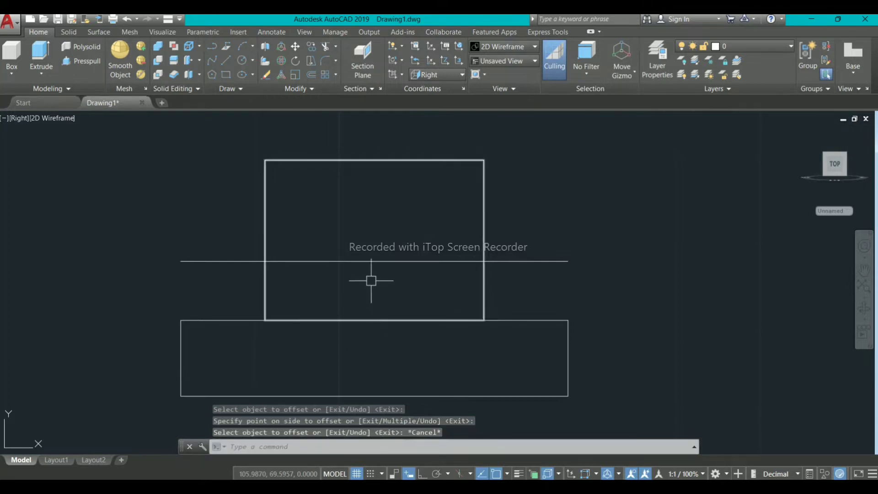
Step: Draw a vertical centre line from the midpoint of the upper rectangle's top edge to the midpoint of its bottom edge
left_click(227, 61)
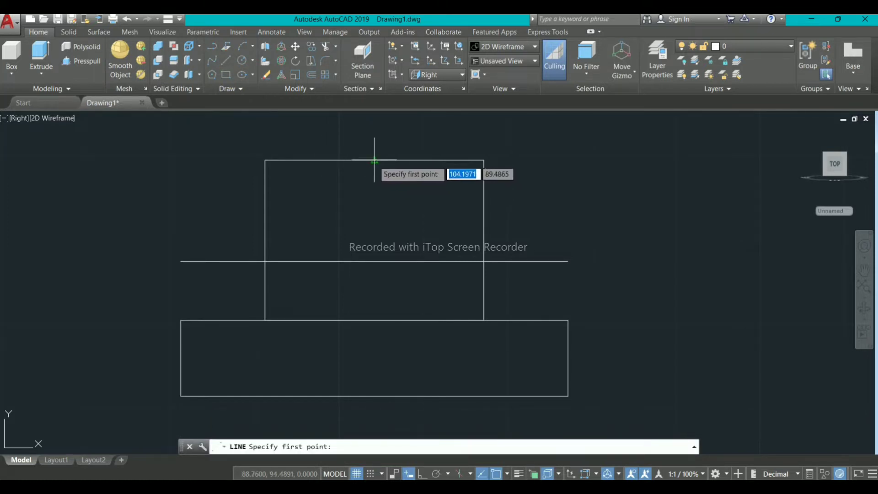
left_click(375, 160)
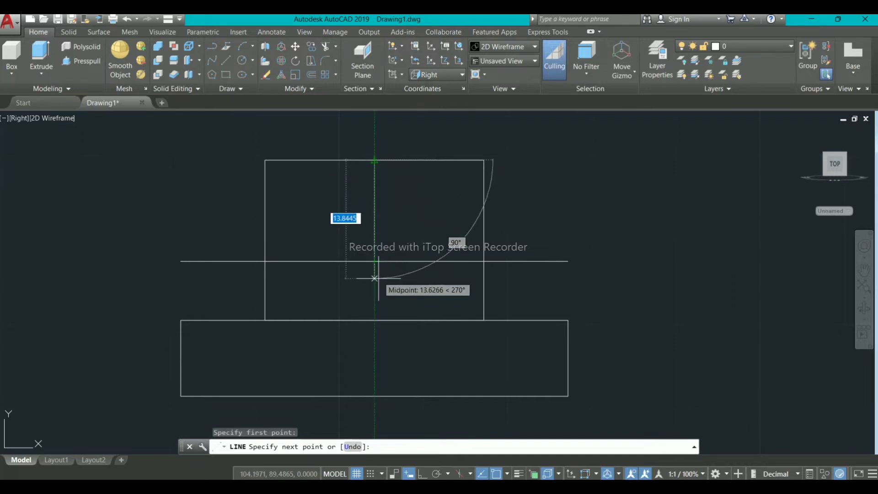
left_click(375, 320)
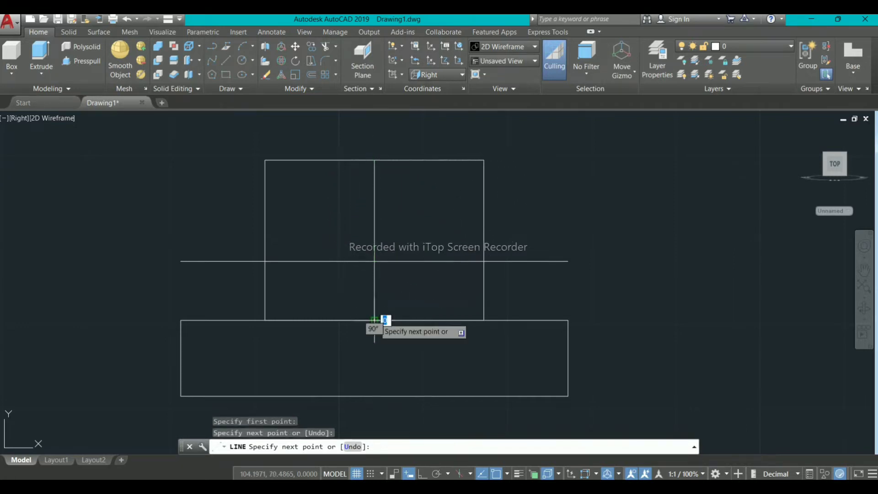
key("Return")
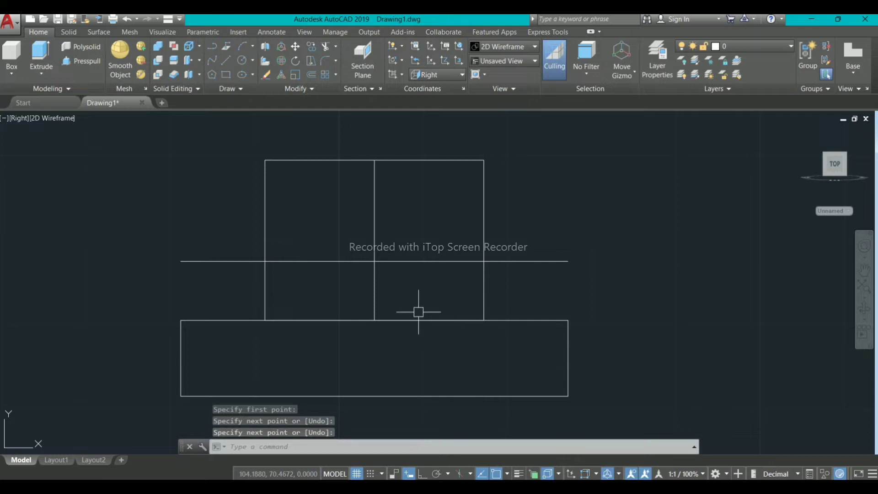
Step: Examine the slot between the two uprights in the reference image, and return to the upper block of the AutoCAD profile
scroll(418, 312, "down", 2)
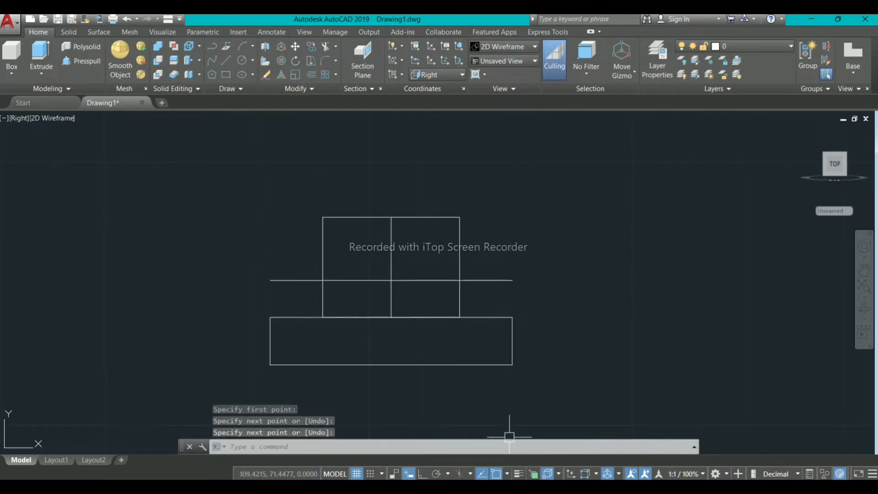
left_click(531, 436)
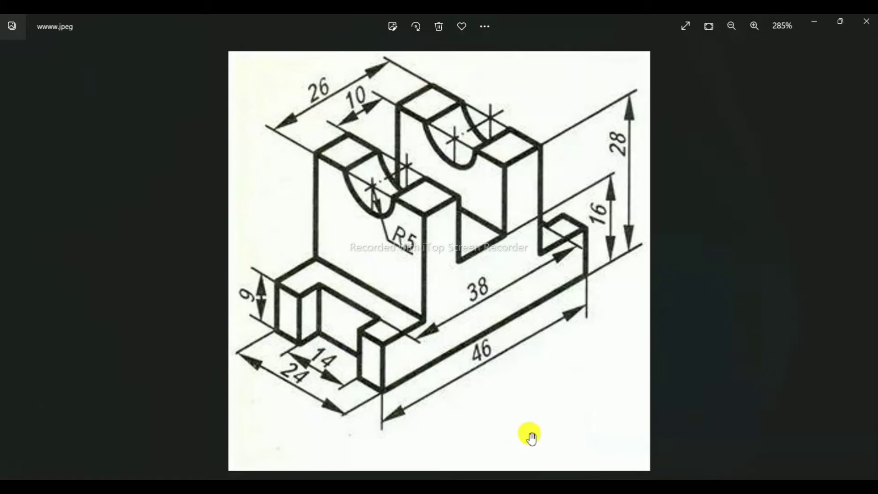
scroll(467, 235, "down", 1)
scroll(466, 215, "up", 2)
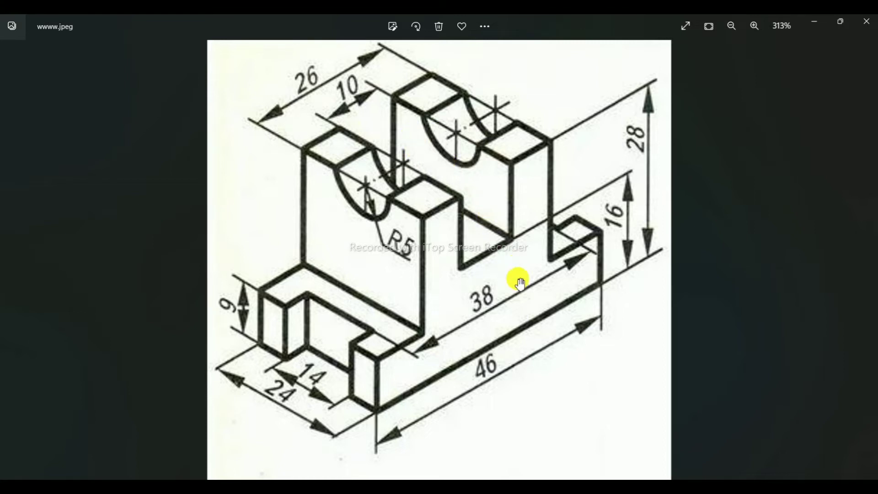
scroll(503, 141, "down", 2)
scroll(500, 137, "up", 1)
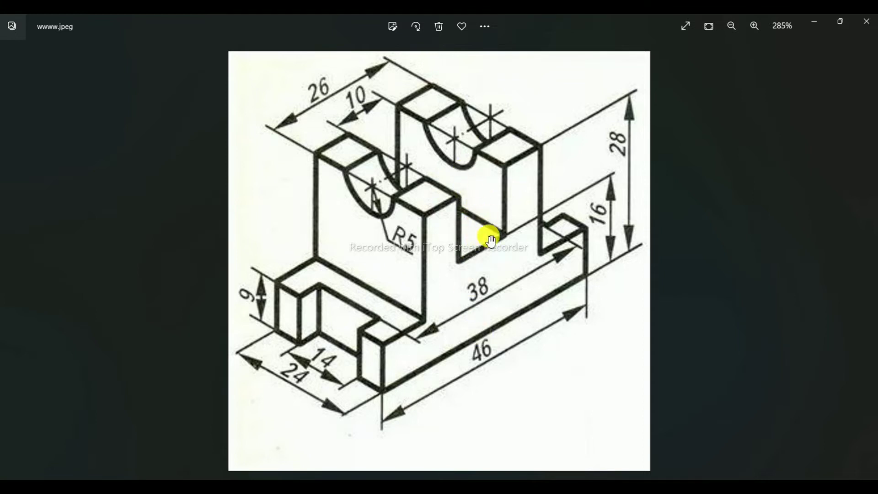
mouse_move(538, 478)
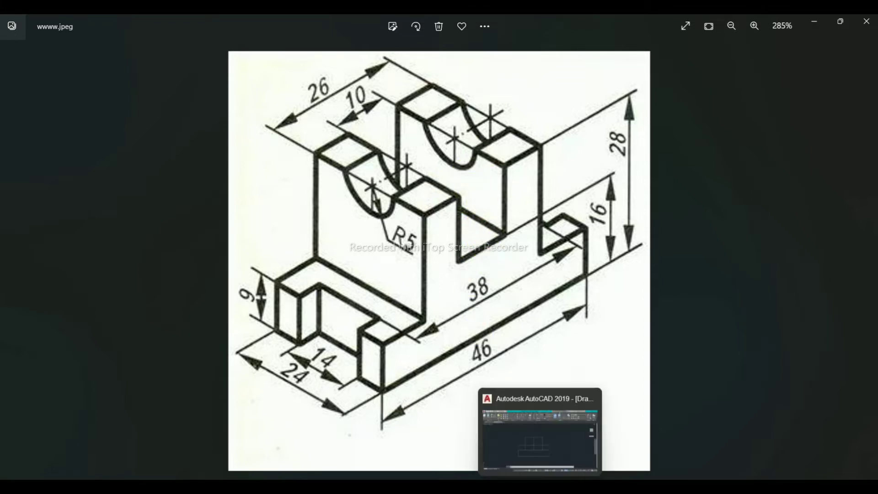
left_click(539, 439)
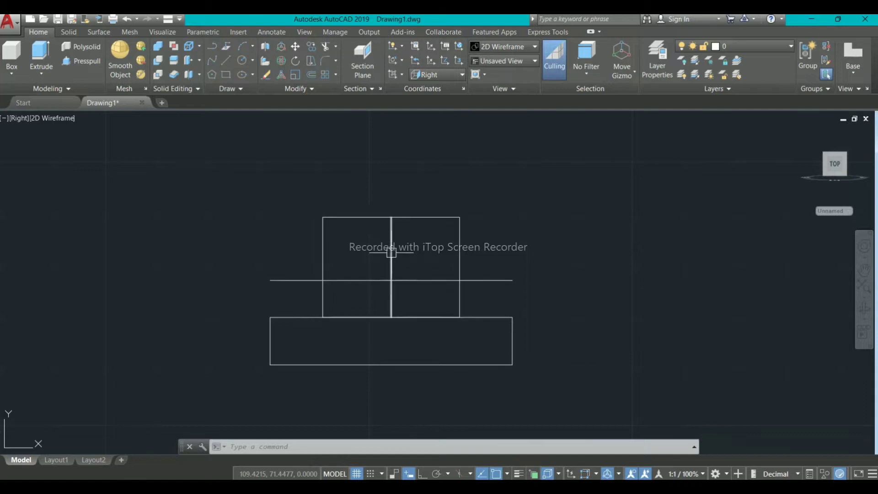
scroll(391, 240, "up", 4)
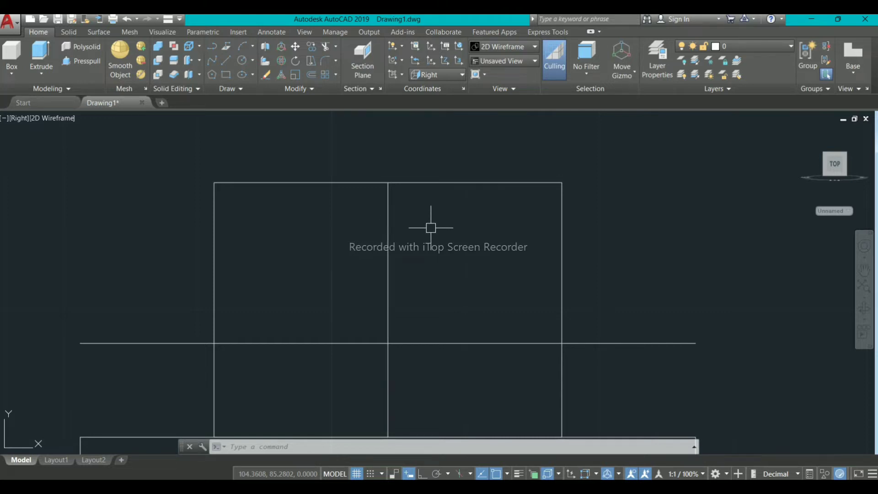
Step: Offset the upper block's vertical centre line by 5 to both sides to lay out the slot walls
scroll(430, 227, "down", 4)
scroll(431, 234, "up", 2)
middle_click_drag(435, 248, 428, 247)
type("o")
key("Return")
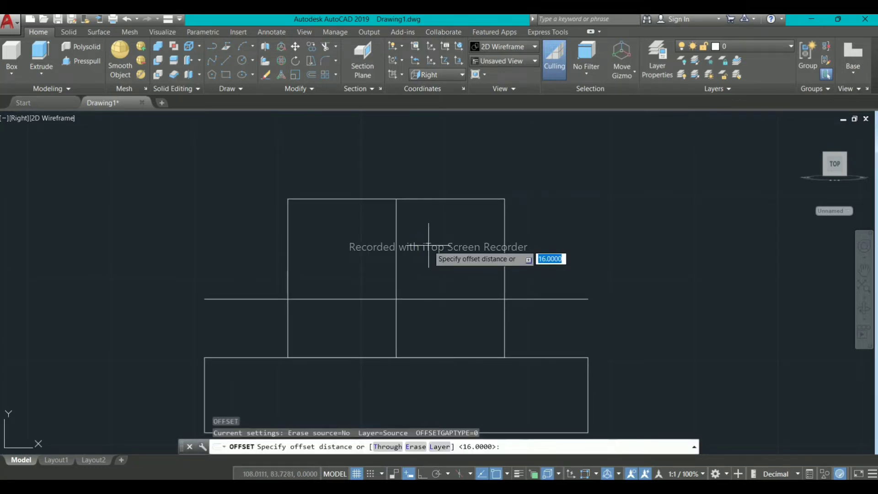
type("5")
key("Return")
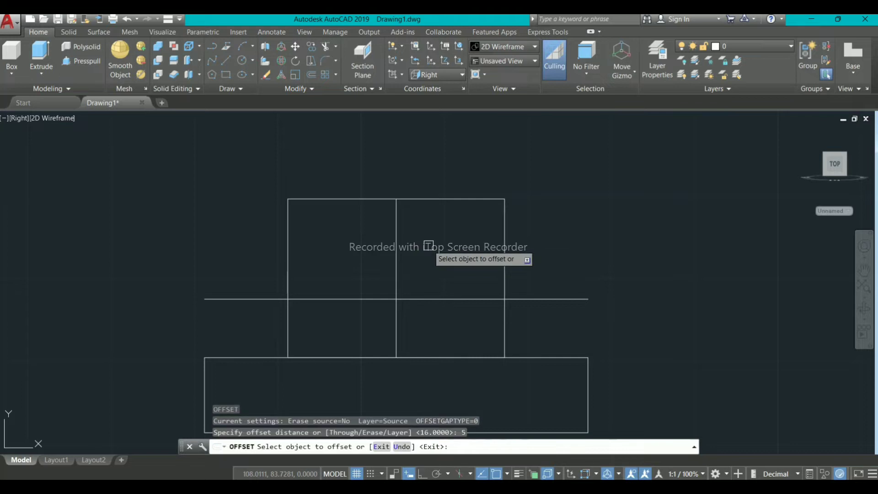
left_click(397, 245)
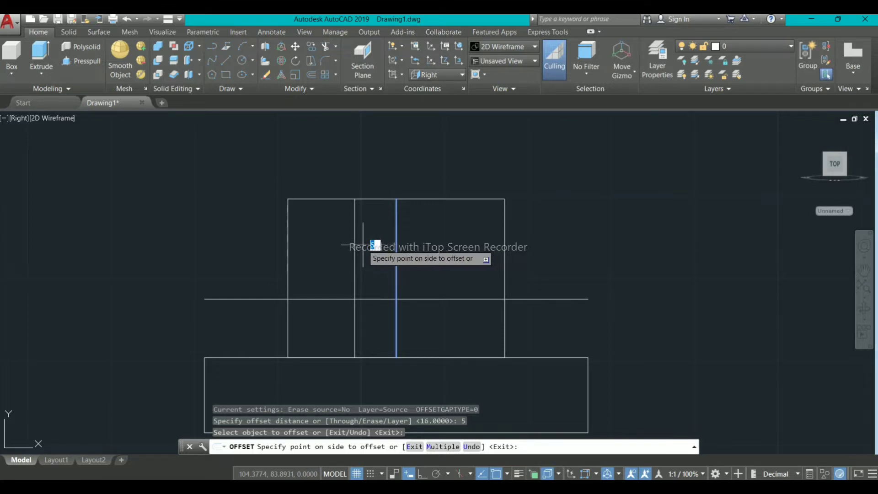
left_click(375, 246)
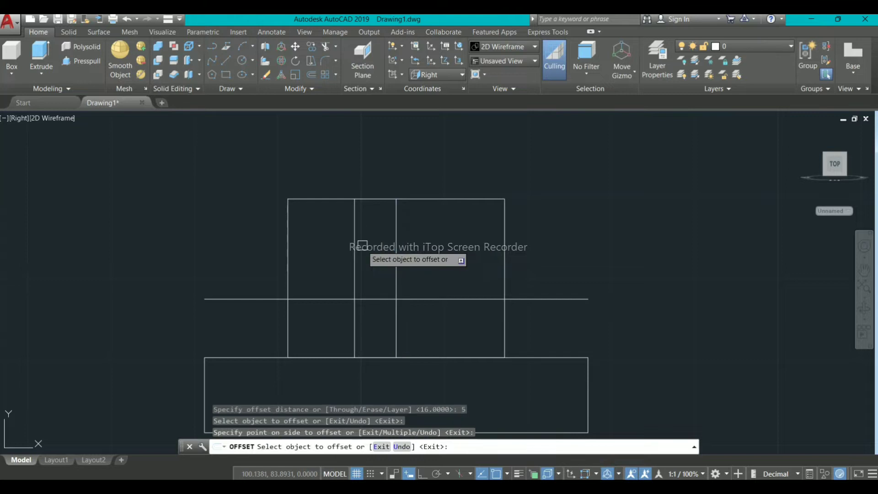
left_click(397, 252)
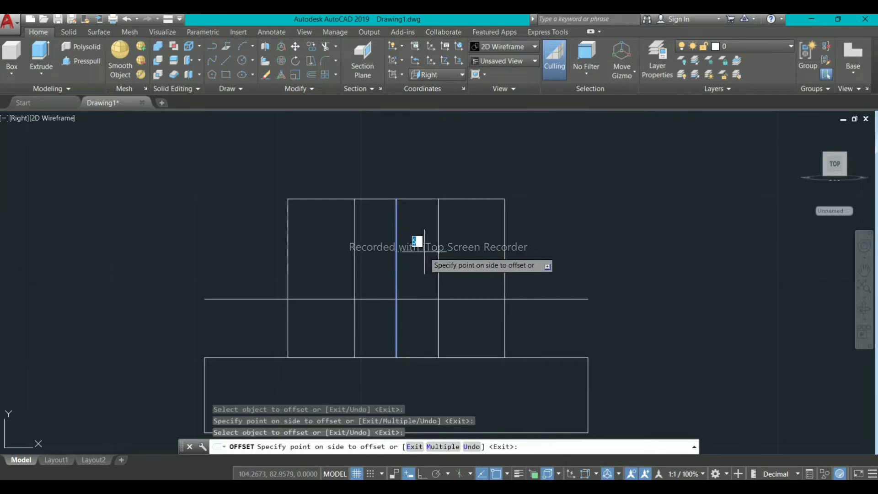
left_click(417, 251)
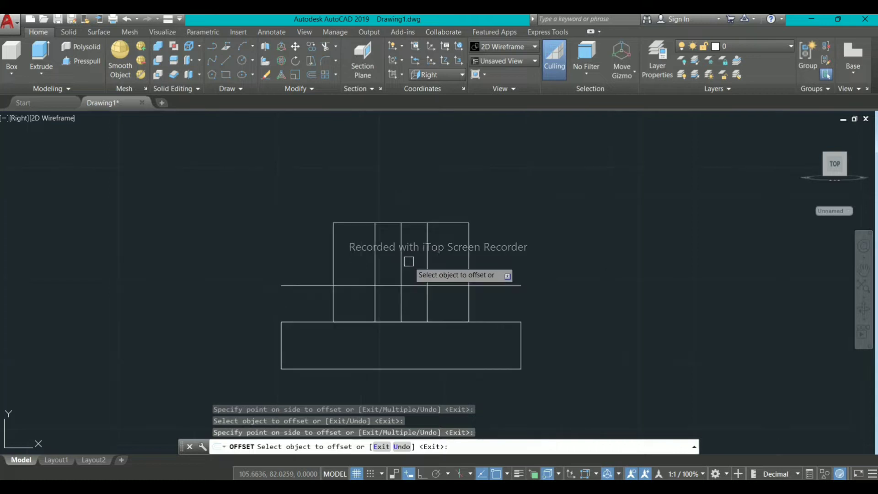
scroll(409, 261, "up", 2)
scroll(408, 261, "down", 4)
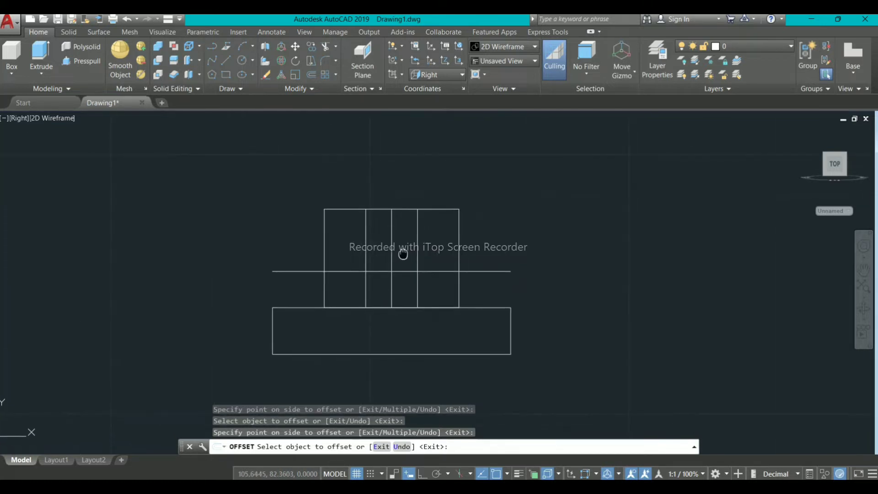
scroll(403, 255, "up", 2)
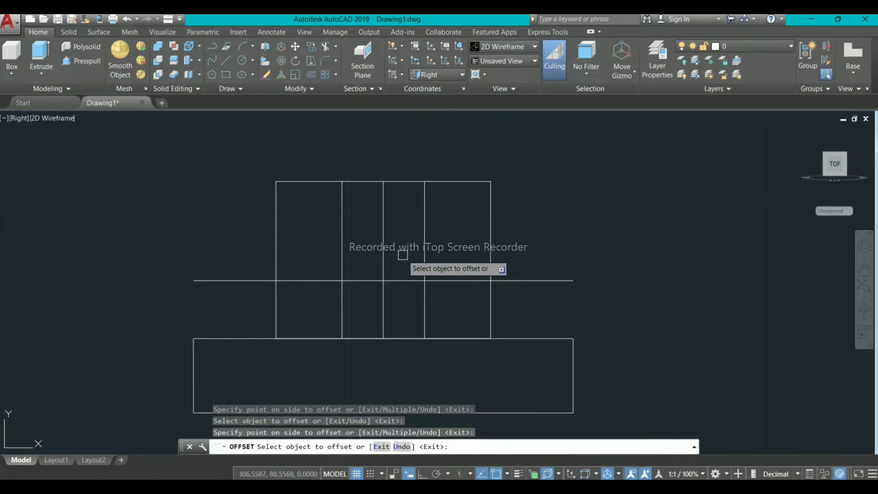
key("Escape")
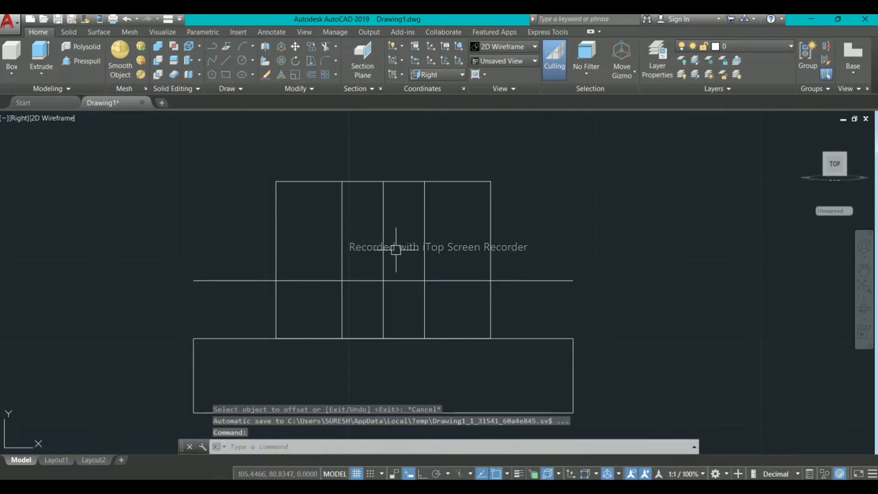
type("tr")
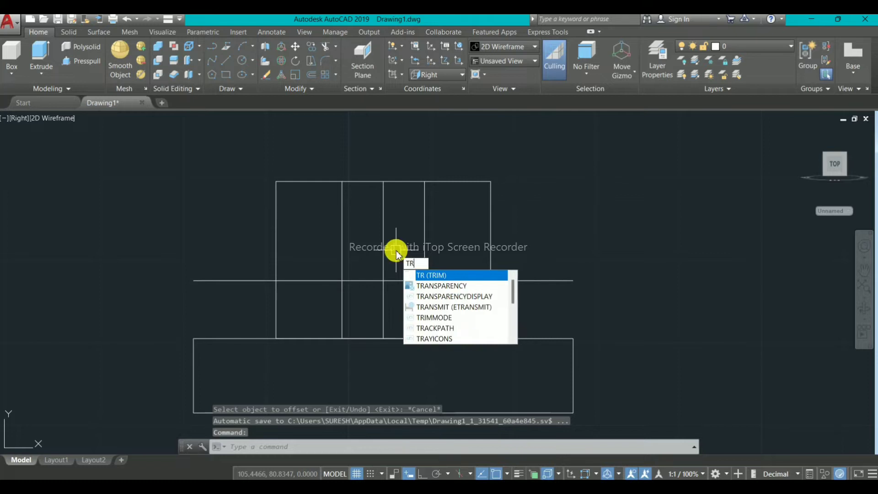
key("Return")
key("Return")
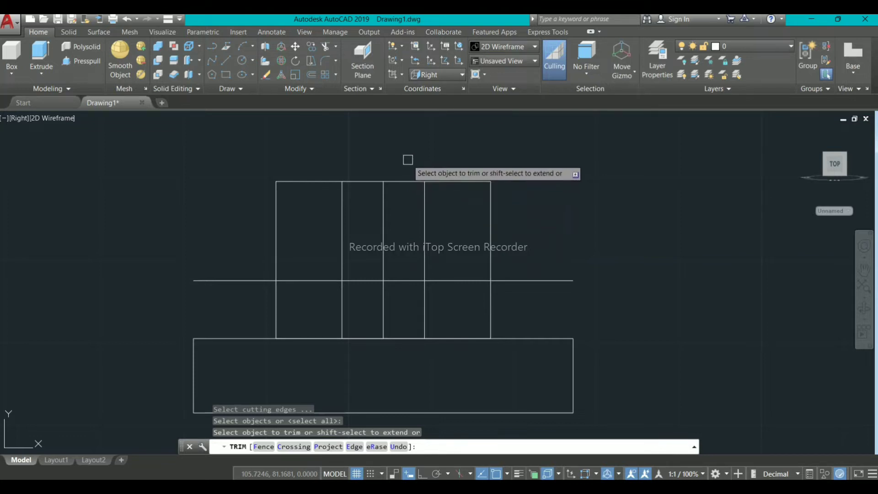
key("Escape")
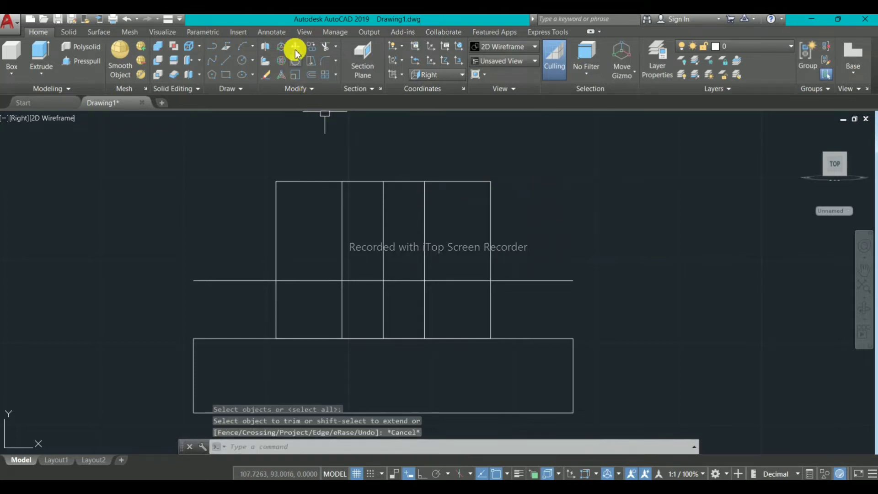
Step: Trim away the upper block's top edge between the slot walls and the centre line above the slot floor line
left_click(325, 48)
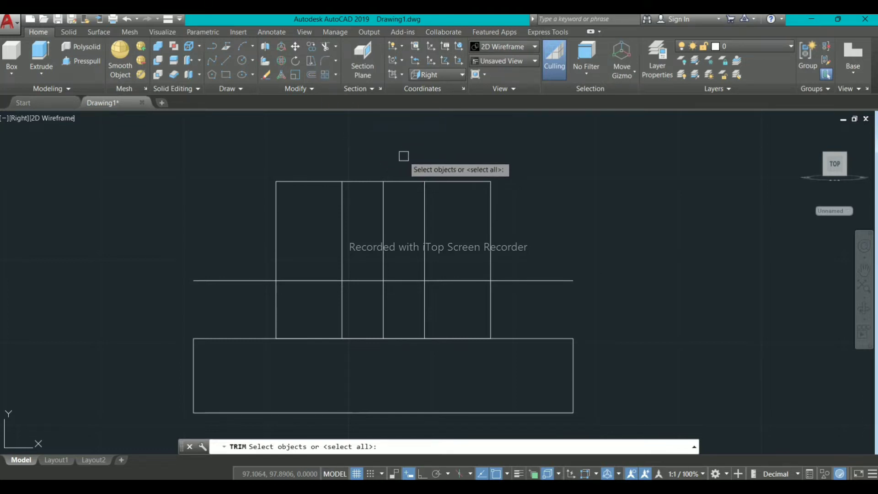
key("Return")
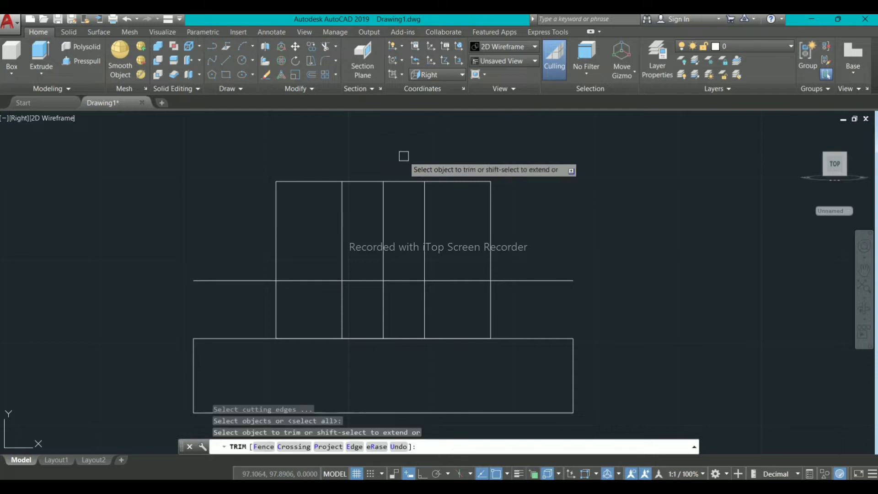
left_click(403, 180)
left_click(372, 183)
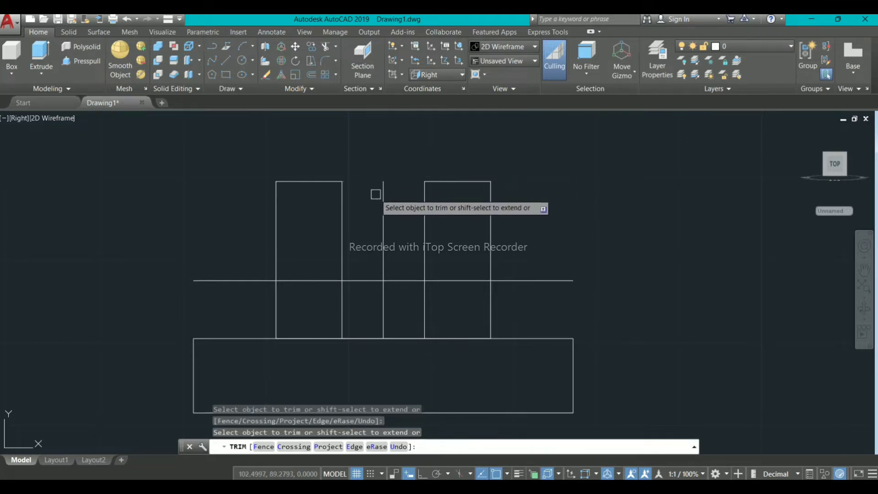
left_click(380, 198)
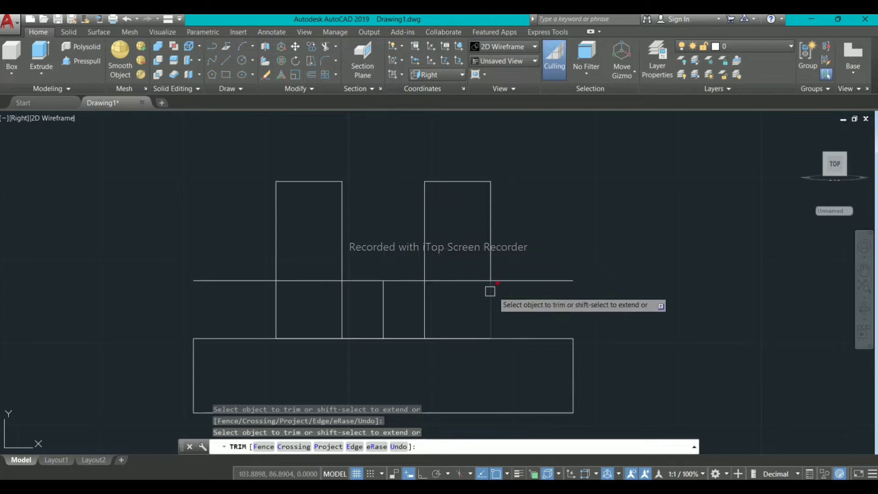
Step: Trim both overhanging ends of the slot floor line back to the upper block's outer sides
left_click(548, 280)
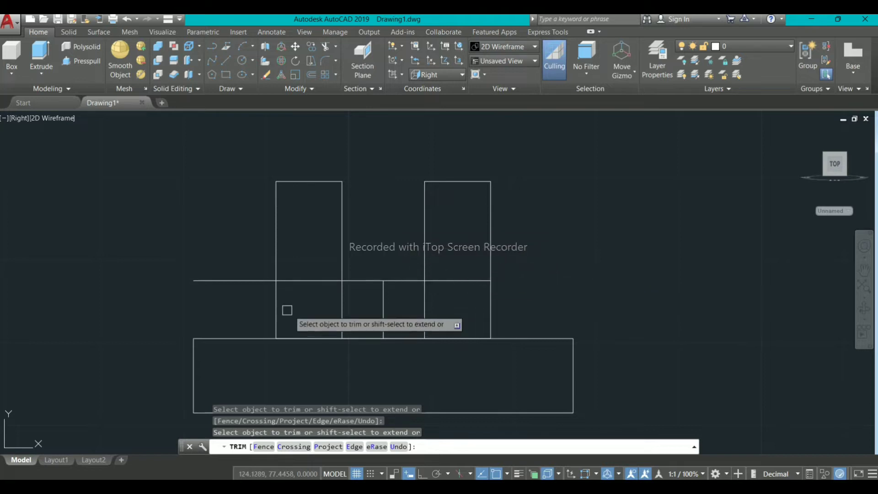
left_click(231, 283)
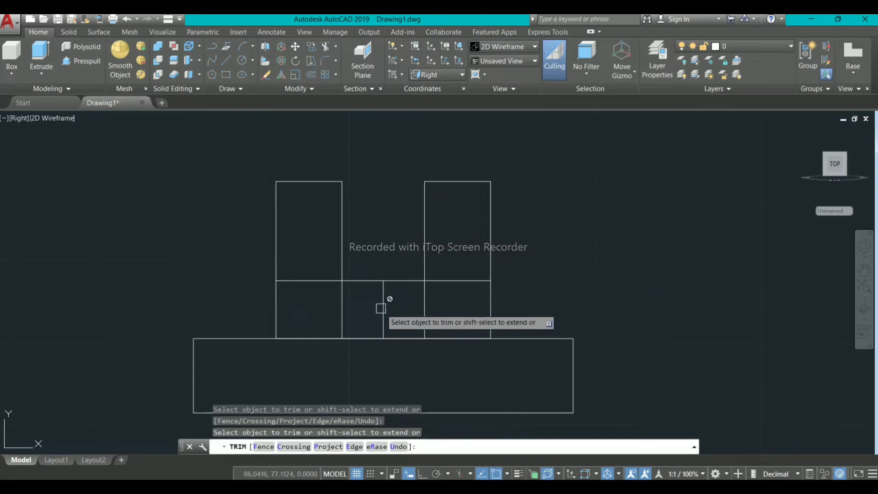
scroll(381, 313, "down", 1)
scroll(381, 315, "up", 4)
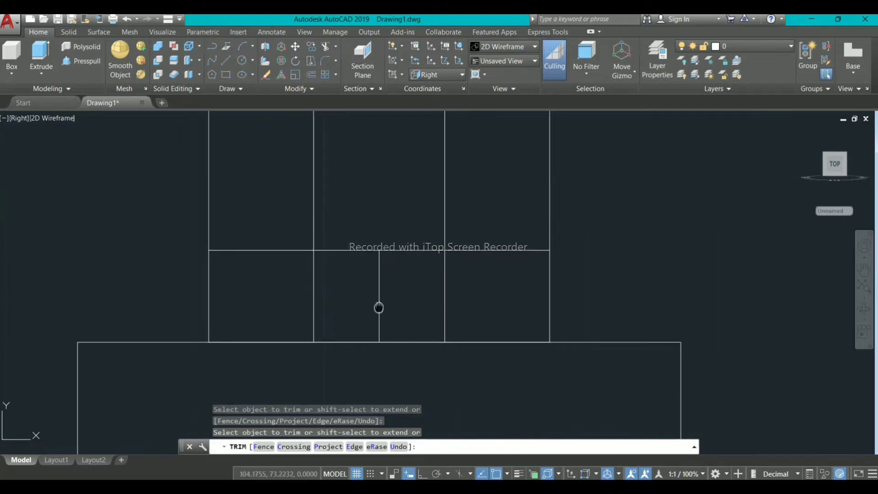
key("Escape")
Step: Erase the remaining piece of centre line between the slot floor and the base
left_click(378, 298)
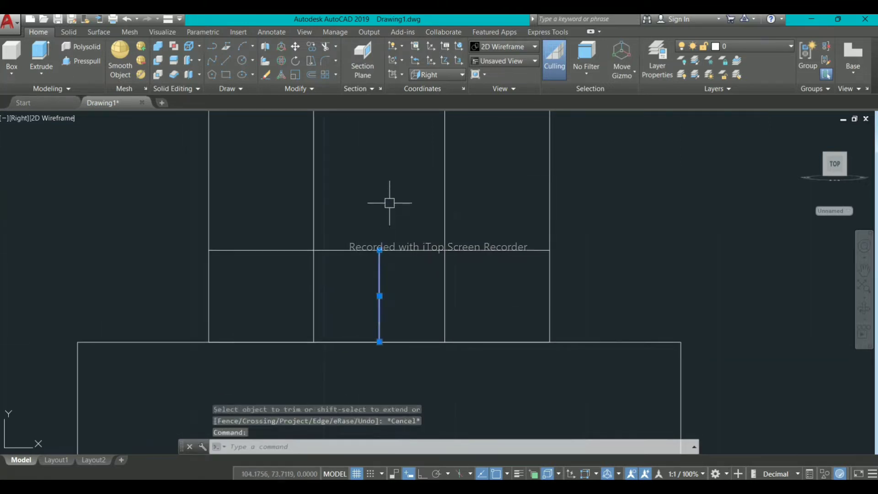
right_click(391, 199)
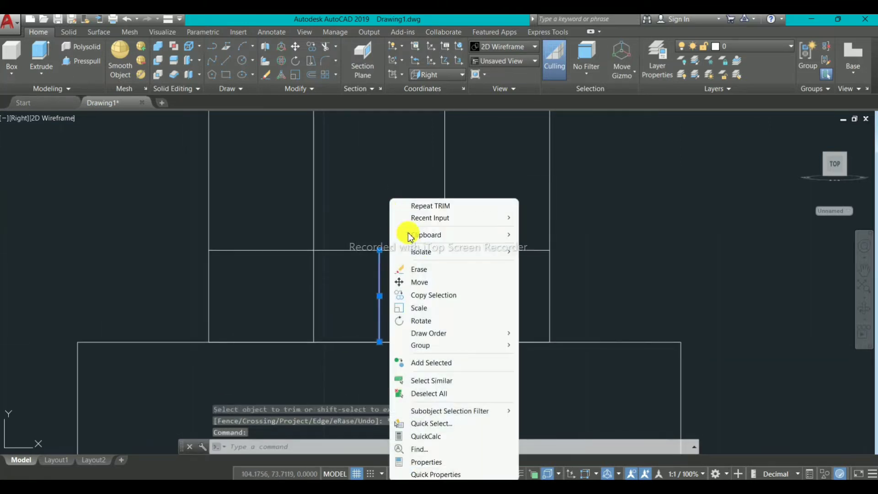
left_click(423, 271)
scroll(410, 313, "down", 4)
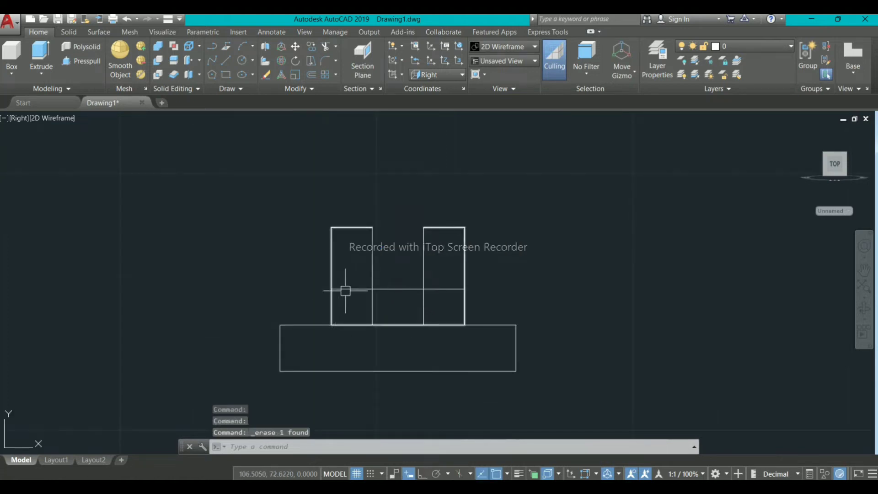
scroll(351, 302, "up", 2)
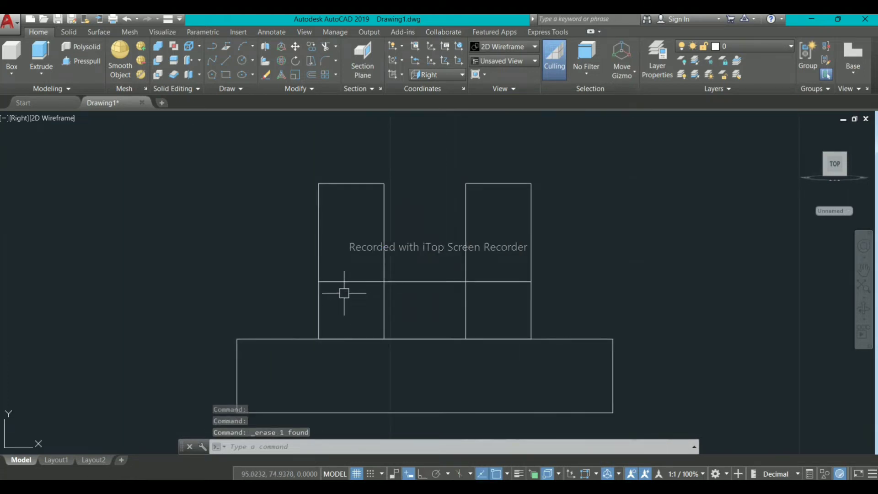
Step: Trim the floor line inside both uprights and the slot wall lines below the floor, leaving a clean U-shaped slot
type("tr")
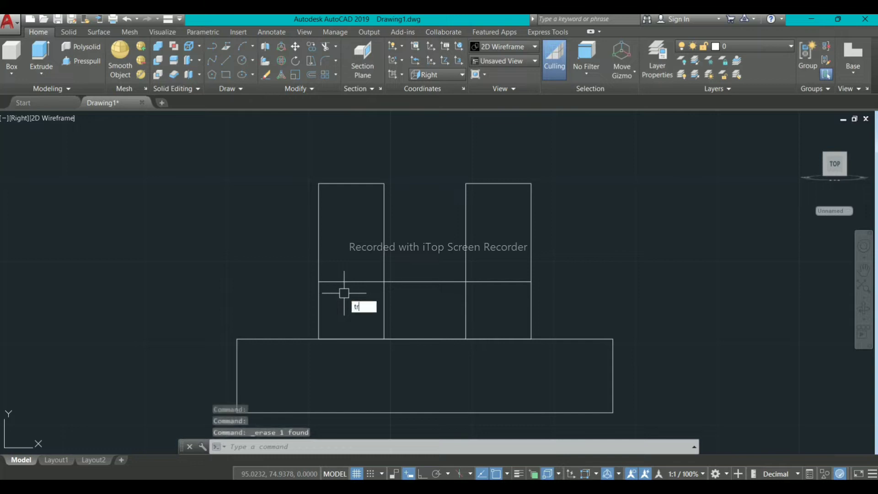
key("Return")
key("Return")
left_click(356, 282)
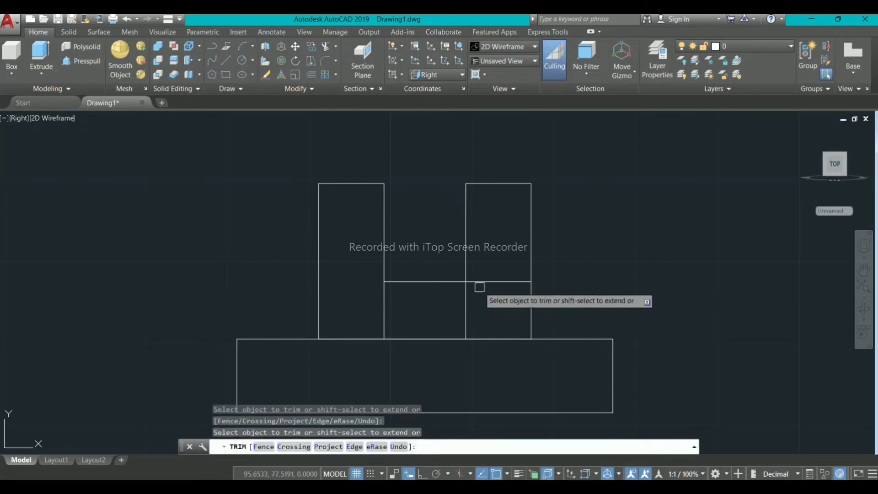
left_click(480, 283)
left_click(466, 307)
left_click(383, 310)
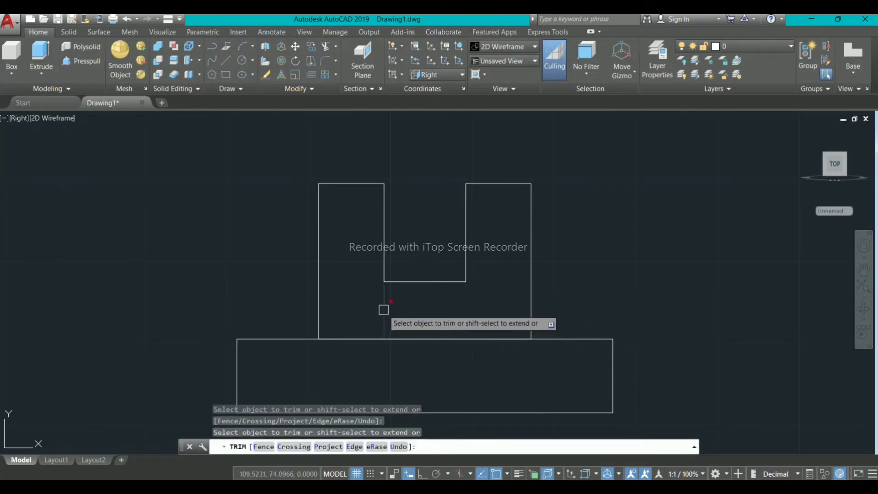
Step: Trim the shared edge between the upper block and the base to form one outline, and end Trim
scroll(427, 304, "down", 2)
left_click(432, 326)
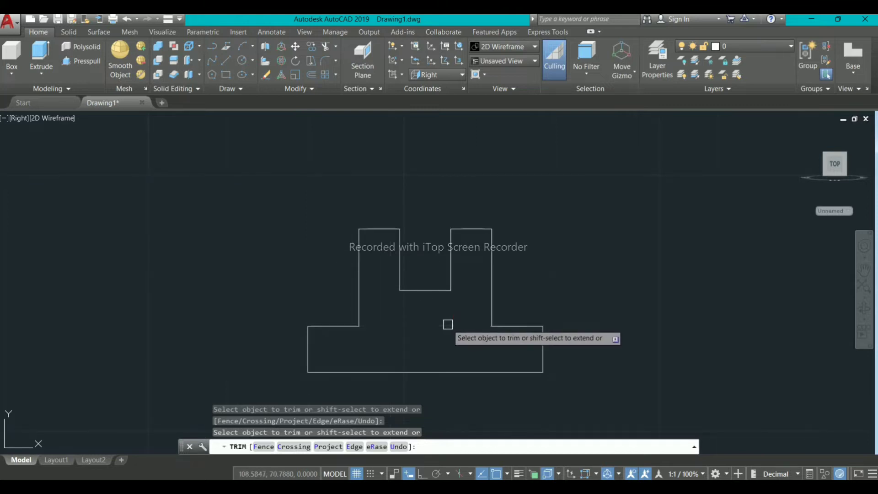
scroll(471, 302, "down", 2)
key("Return")
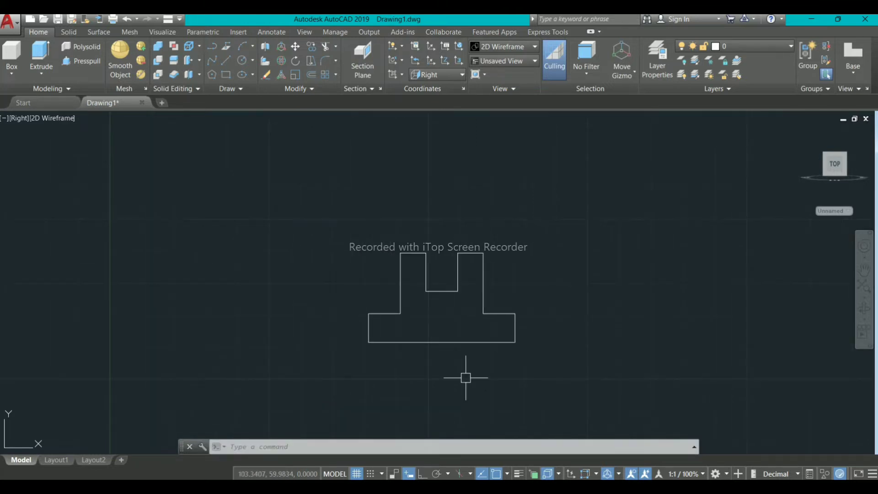
Step: Switch to the reference image wwww.jpeg, compare the bracket's shape and dimensions, and return to AutoCAD
left_click(509, 487)
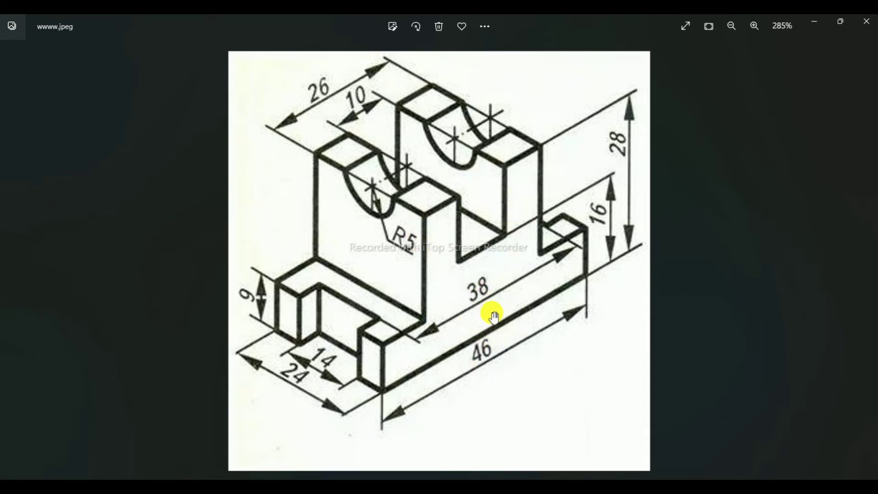
scroll(494, 318, "down", 1)
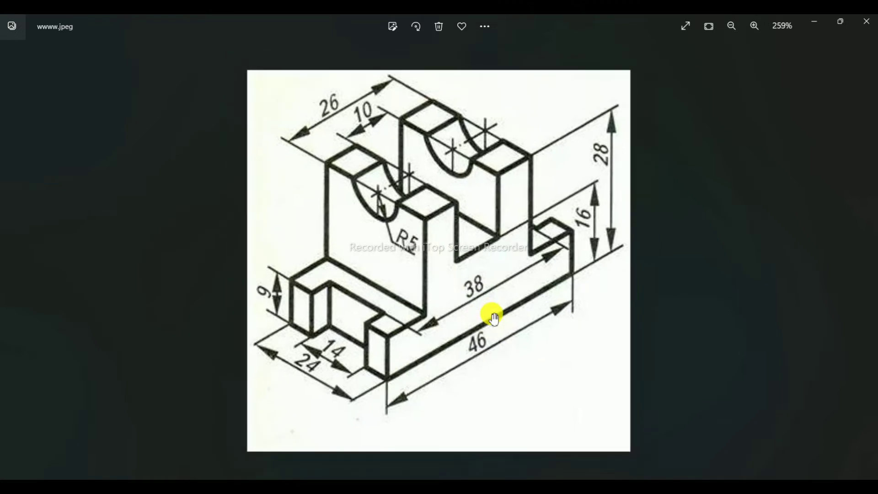
scroll(494, 318, "up", 1)
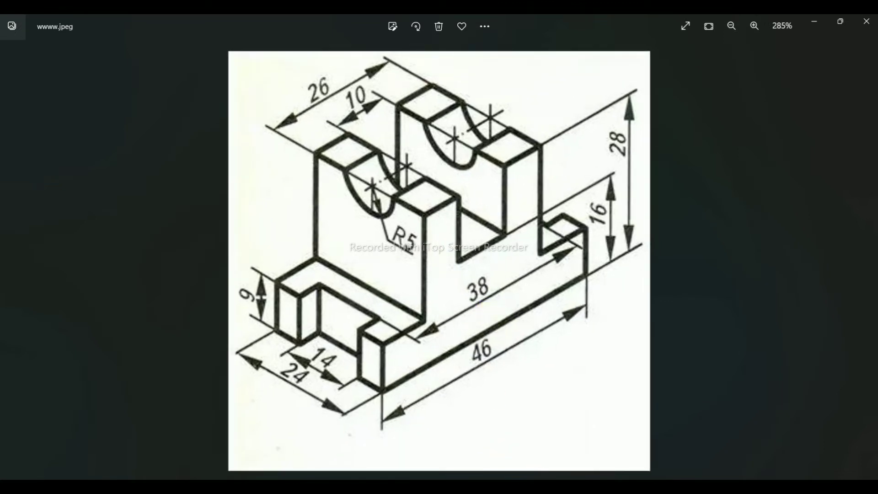
left_click(539, 488)
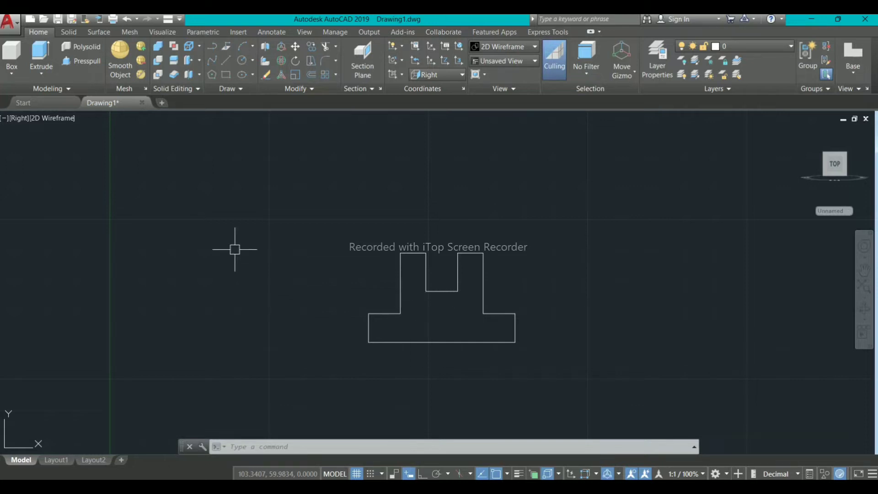
Step: Switch the viewport from the Right view to the SE Isometric view with the bracket profile centred
left_click(18, 121)
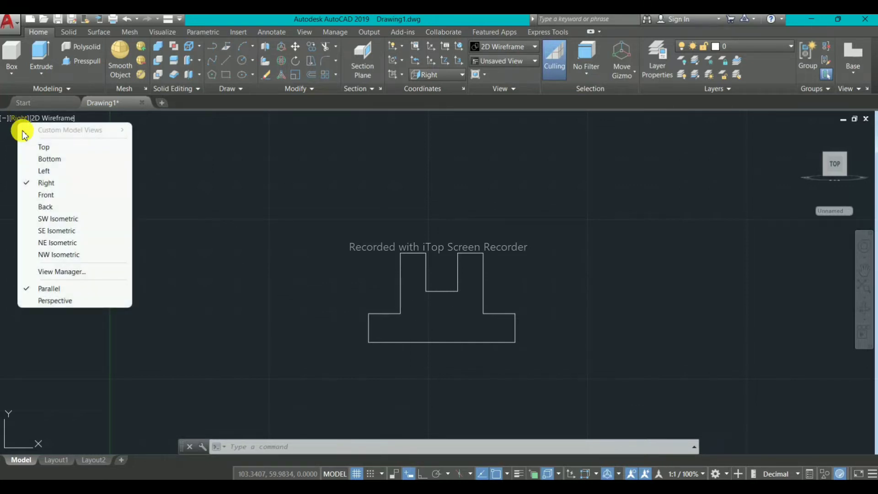
left_click(61, 219)
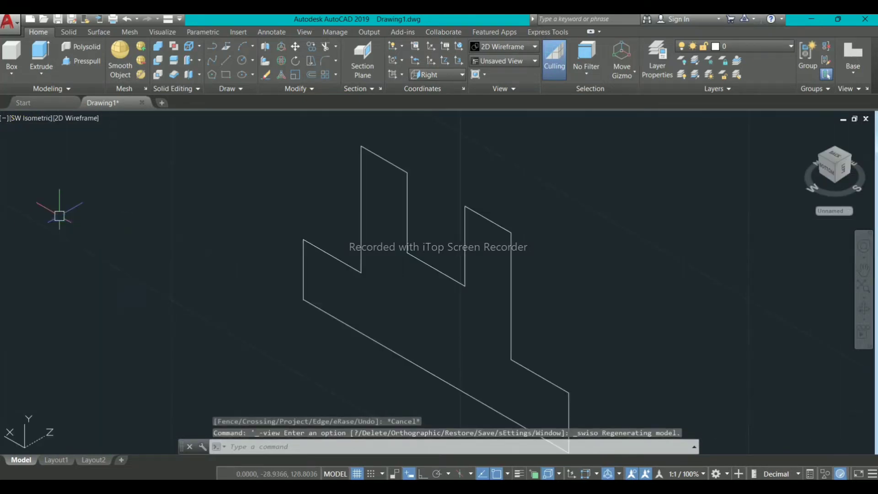
left_click(28, 120)
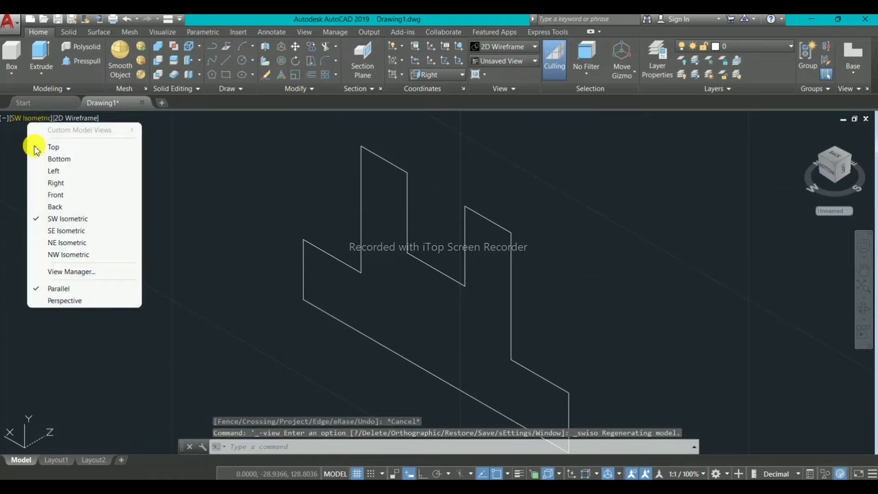
left_click(70, 231)
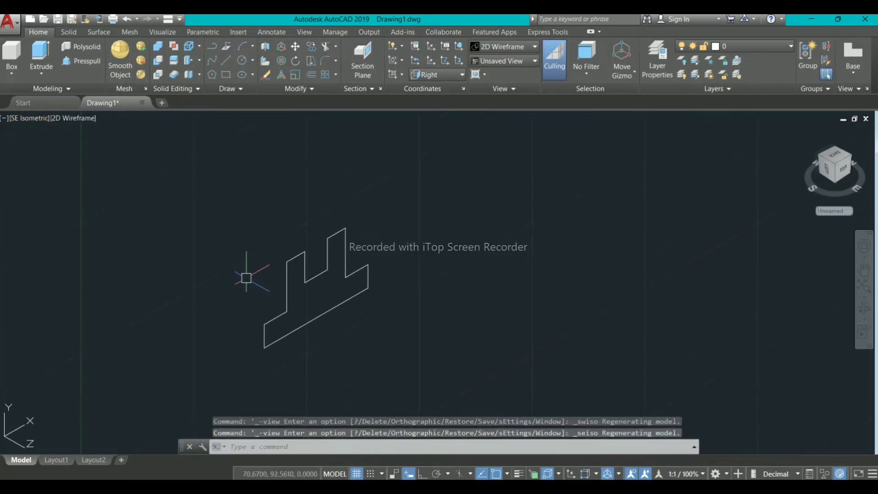
scroll(249, 278, "up", 4)
middle_click_drag(309, 300, 345, 303)
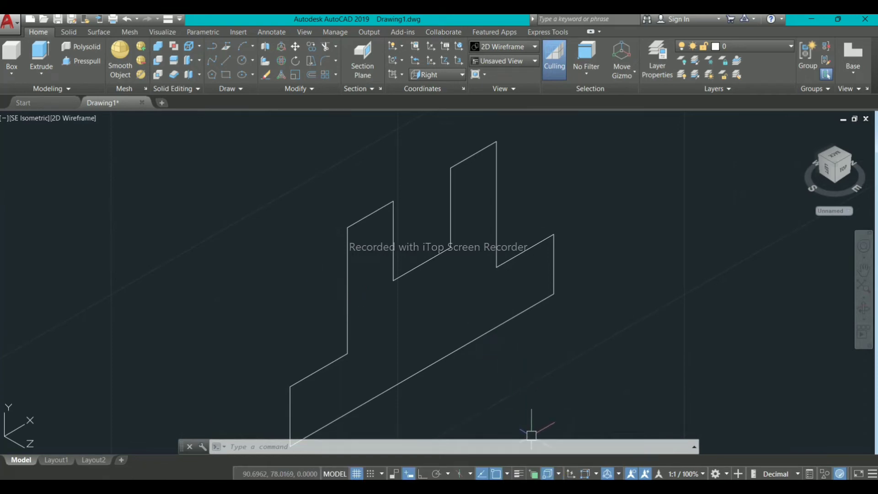
Step: Switch to the reference image wwww.jpeg, check the bracket's depth dimension, and return to AutoCAD
key("alt+Tab")
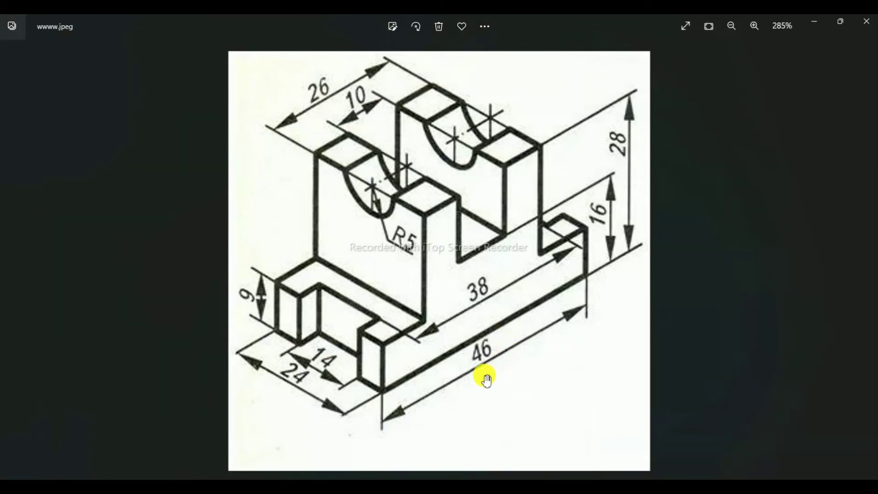
scroll(484, 378, "down", 1)
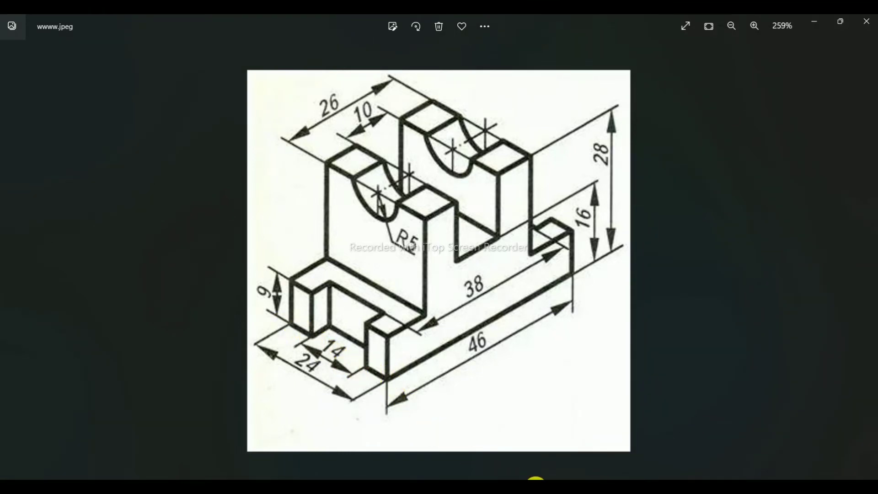
left_click(535, 479)
Step: Extrude the closed bracket profile 24 with Presspull, away from the viewer, and end the command
scroll(424, 290, "down", 3)
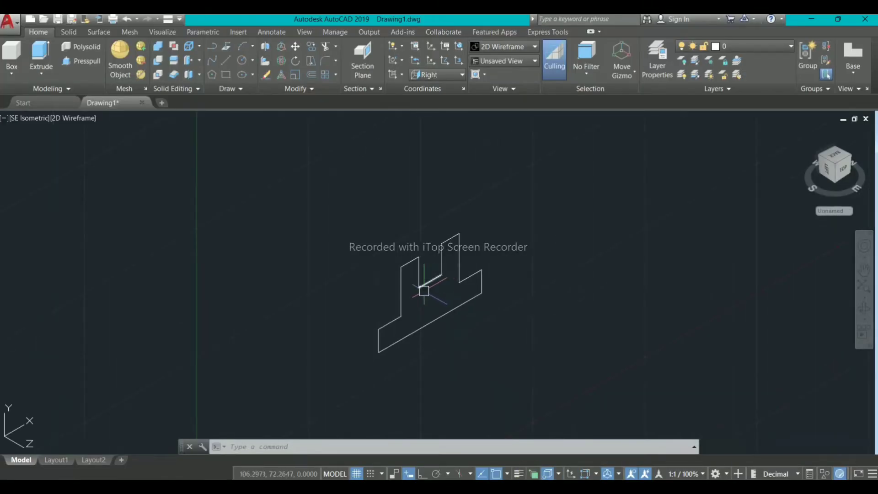
scroll(424, 290, "up", 4)
middle_click_drag(423, 291, 415, 275)
scroll(416, 275, "down", 2)
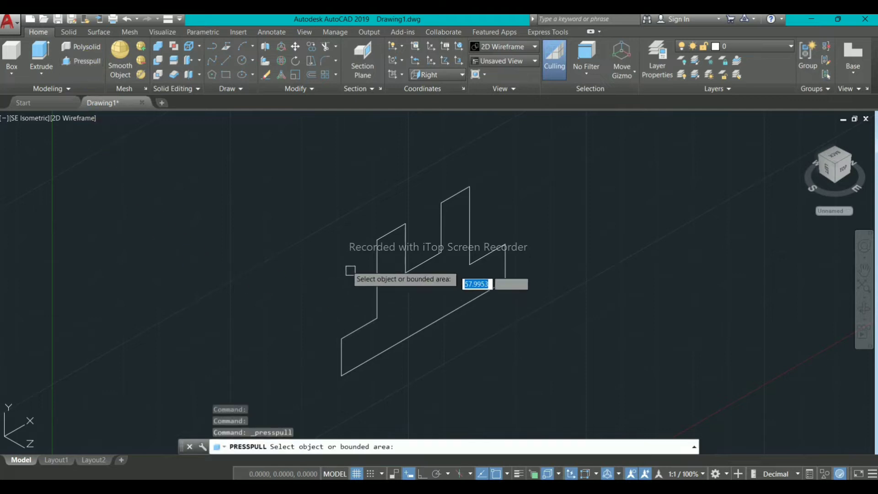
left_click(388, 288)
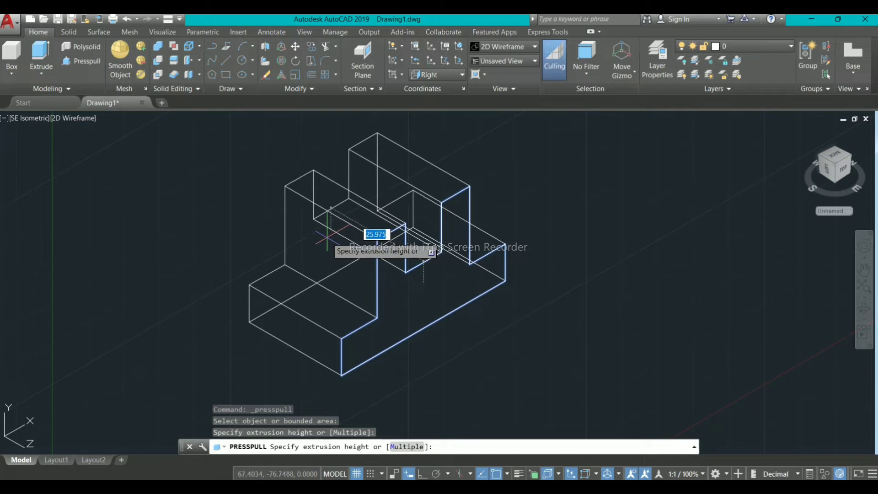
type("24")
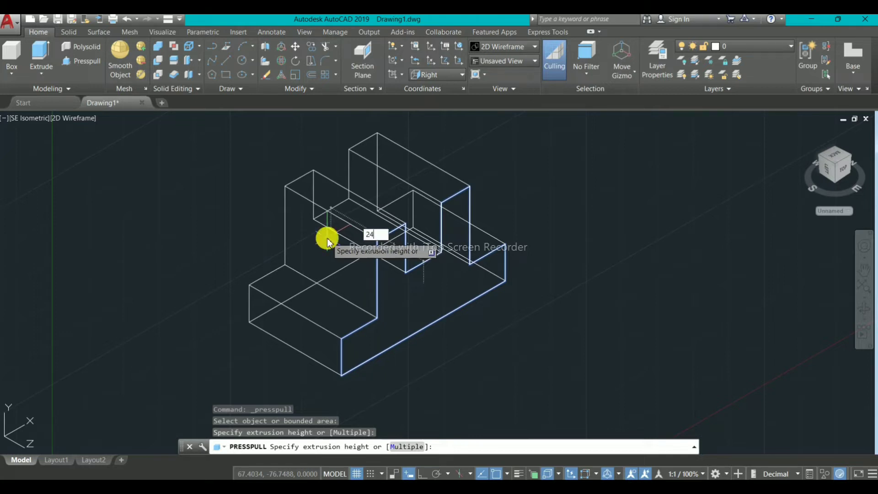
key("Return")
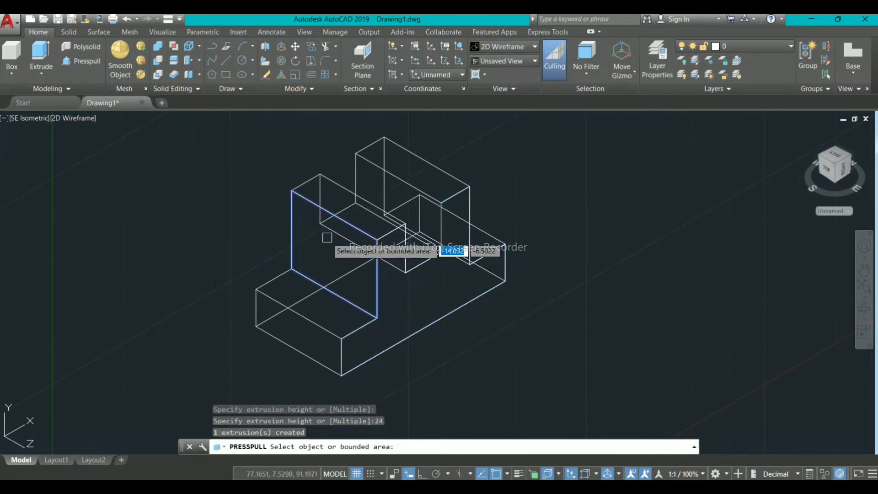
scroll(434, 310, "down", 5)
scroll(434, 311, "up", 5)
middle_click_drag(435, 311, 441, 281, "shift")
scroll(441, 281, "up", 2)
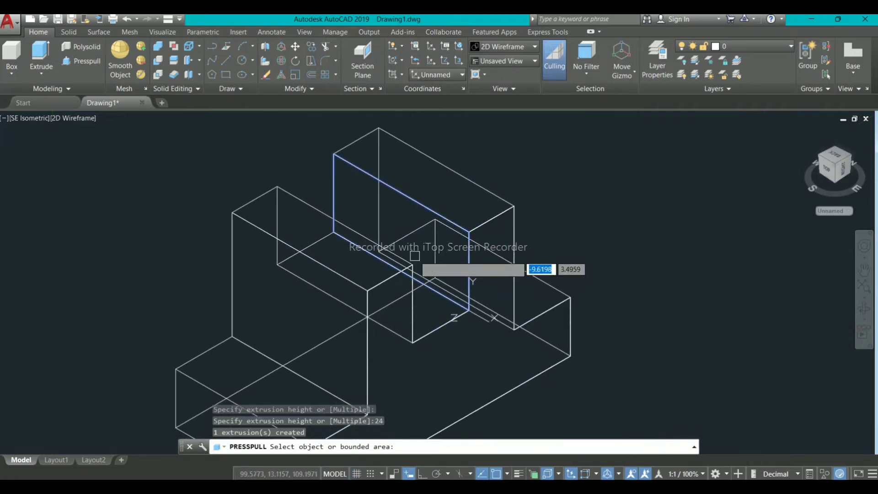
key("Return")
Step: Display the bracket solid in the Realistic visual style and turn the drawing grid off
scroll(414, 255, "down", 5)
key("F7")
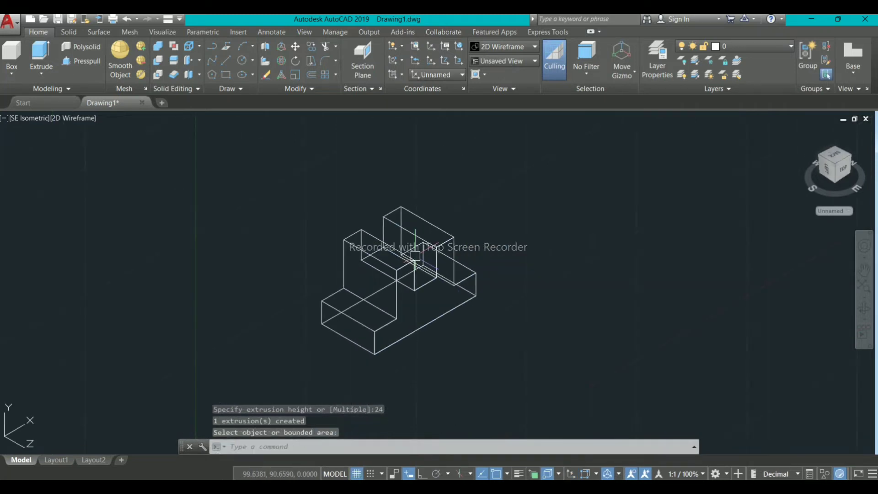
left_click(75, 117)
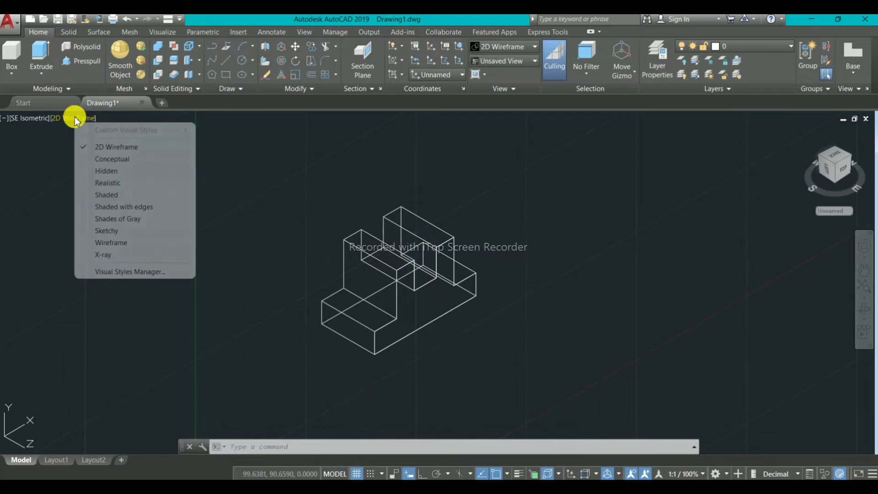
left_click(119, 183)
scroll(407, 271, "up", 4)
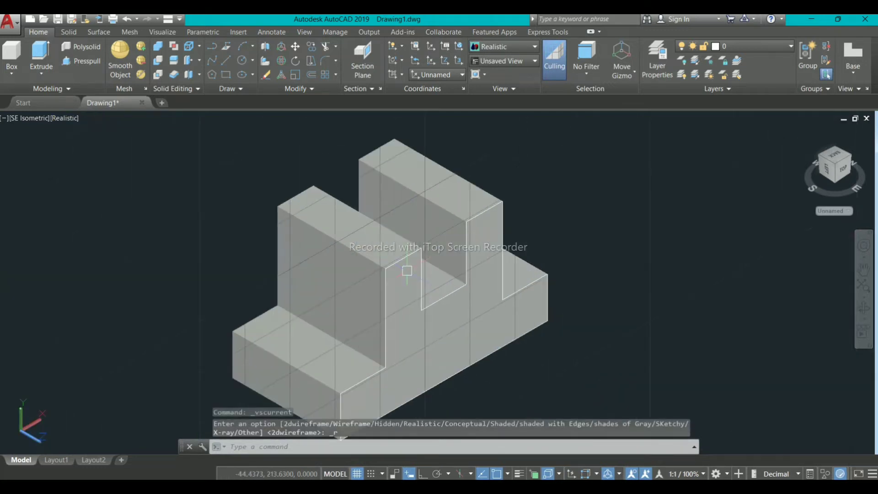
scroll(407, 271, "down", 2)
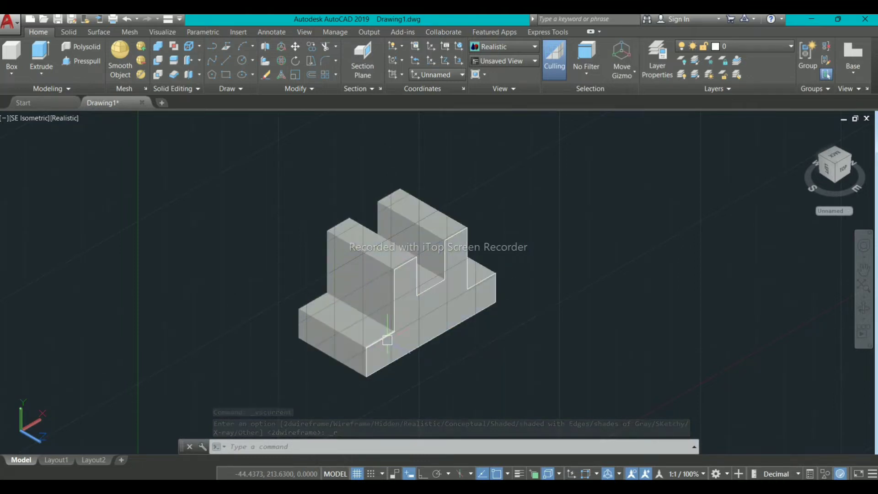
left_click(356, 474)
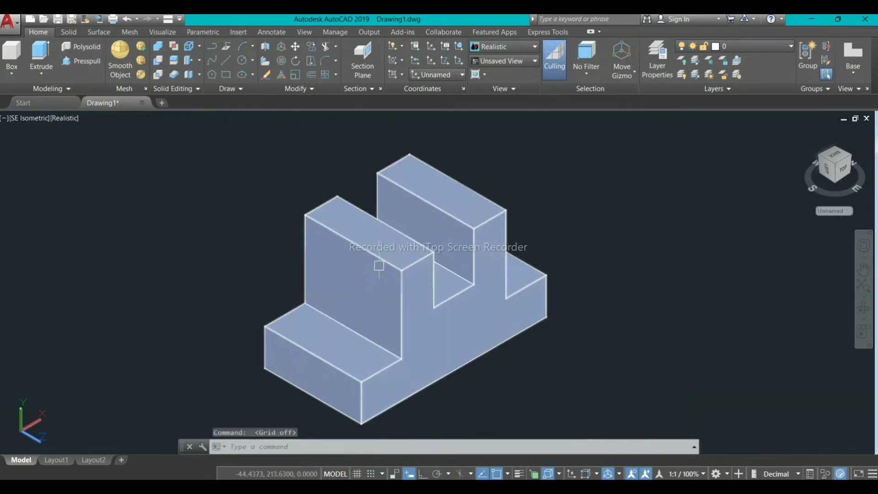
middle_click_drag(389, 283, 372, 329)
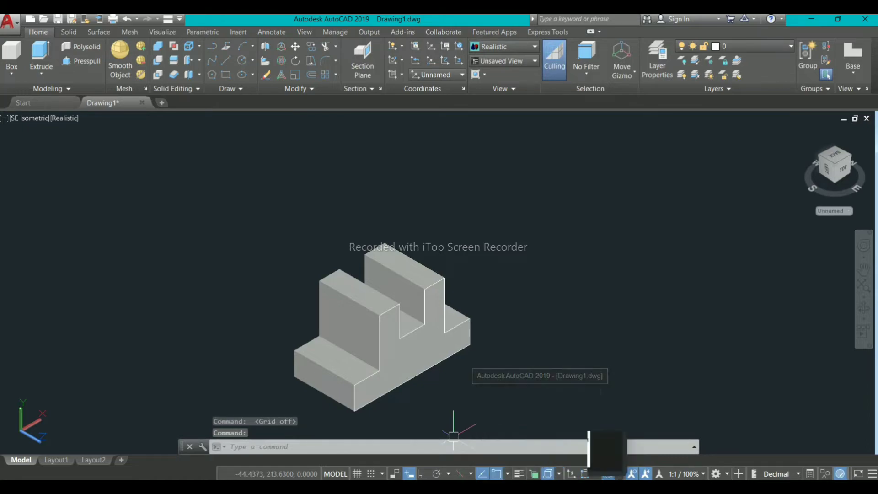
Step: Switch to the reference image wwww.jpeg, check the radius of the round cutouts in the uprights, and return to AutoCAD
left_click(599, 487)
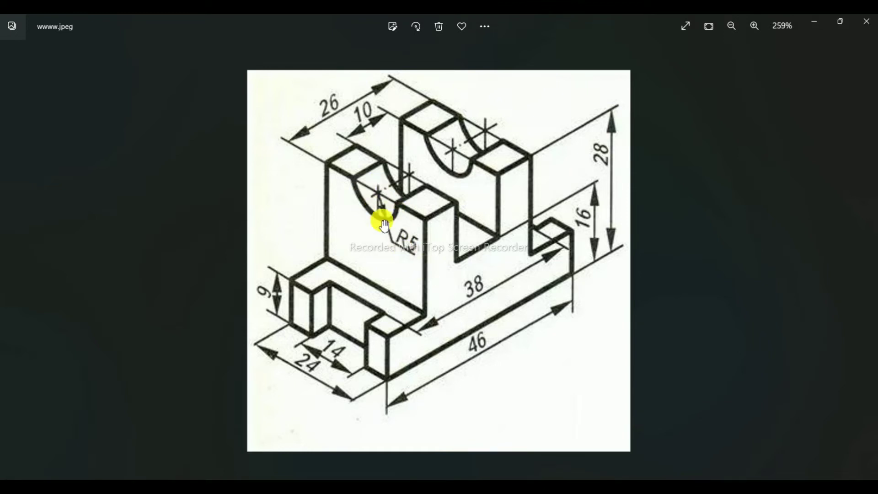
key("alt+Tab")
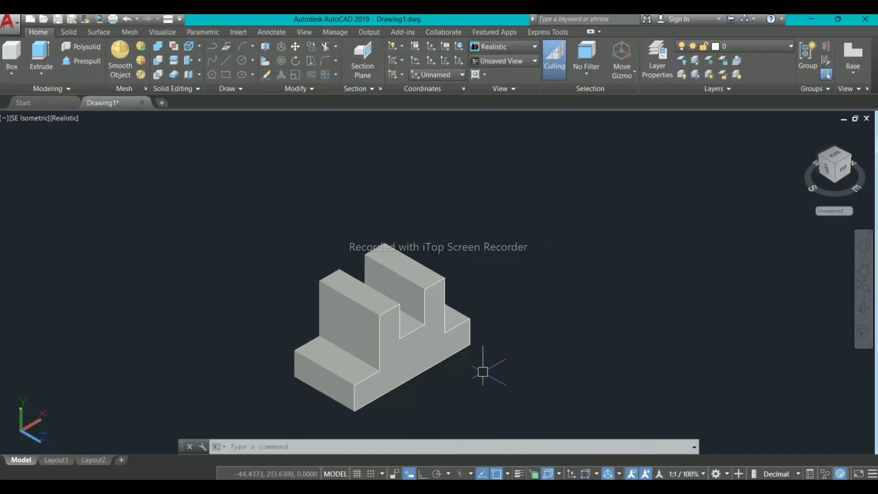
Step: Align the UCS to the outer vertical face of the near upright with the Face option and accept the orientation
scroll(345, 323, "up", 5)
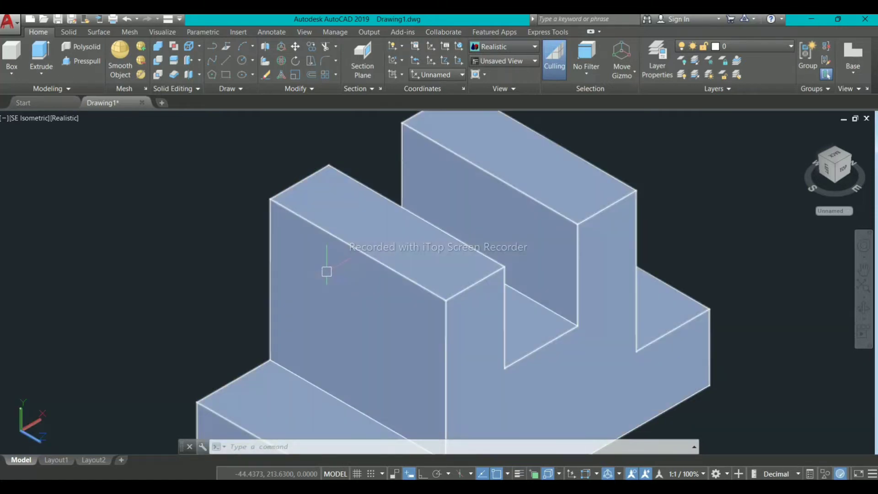
scroll(334, 300, "down", 4)
scroll(332, 305, "up", 2)
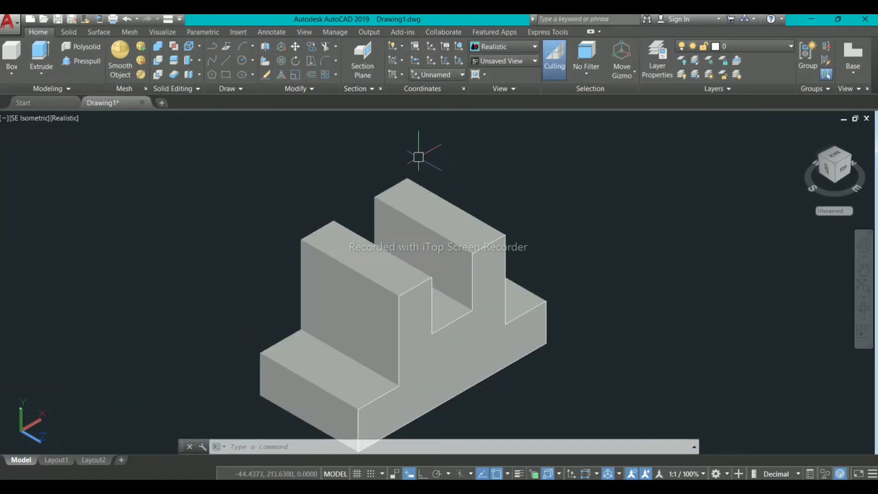
left_click(396, 80)
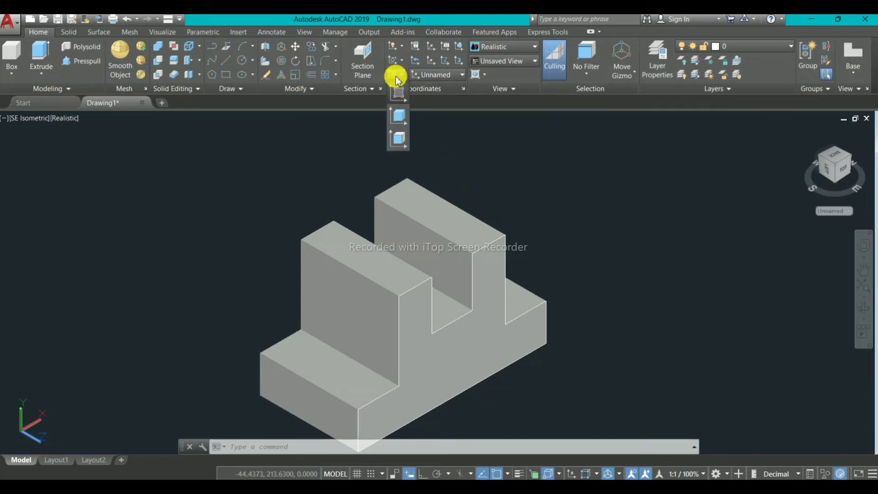
left_click(399, 138)
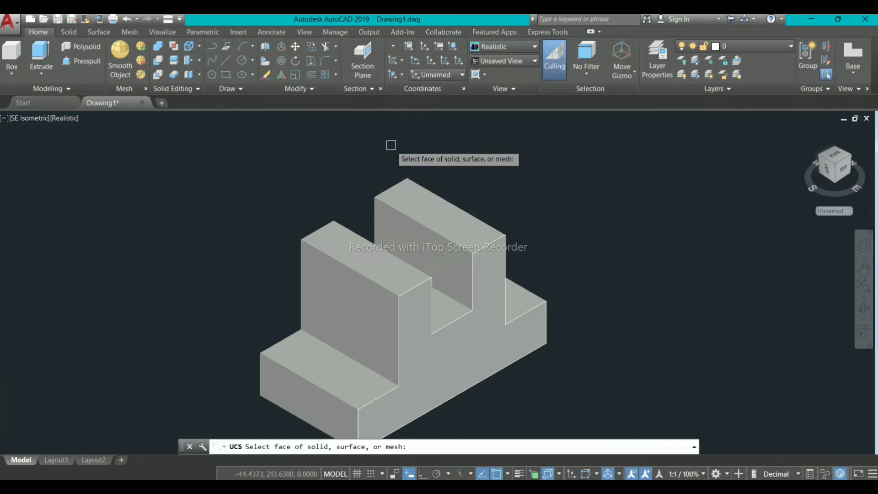
left_click(364, 318)
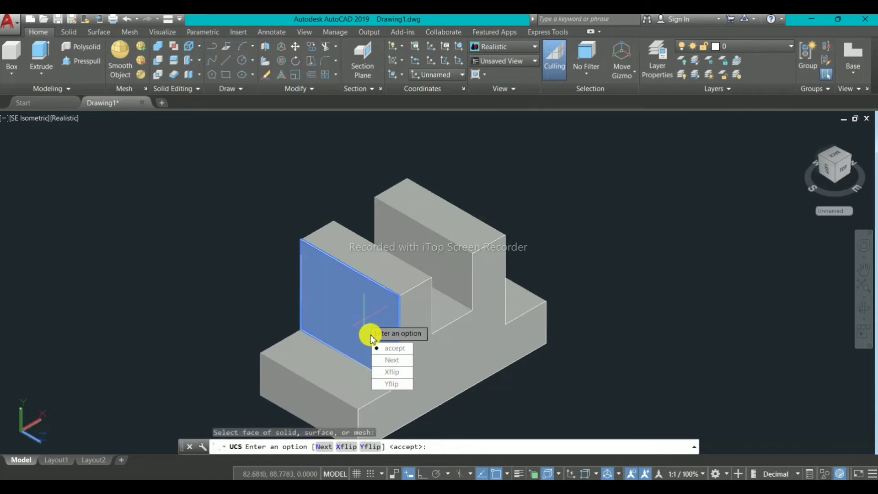
key("Return")
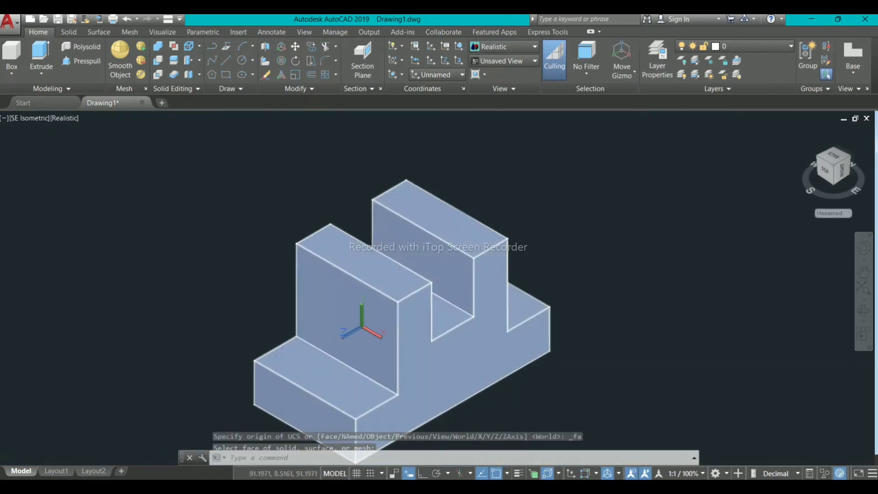
Step: Draw a circle of radius 5 on the near upright's outer face, centred on the midpoint of its top edge
scroll(355, 334, "up", 2)
mouse_move(355, 334)
middle_mouse_down()
mouse_move(467, 294)
mouse_move(471, 302)
mouse_move(348, 272)
mouse_move(369, 244)
middle_mouse_up()
key("Return")
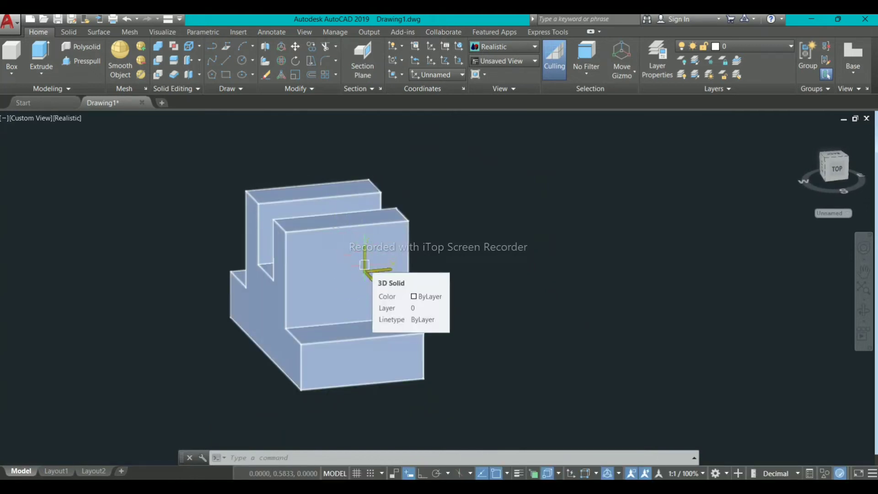
key("Escape")
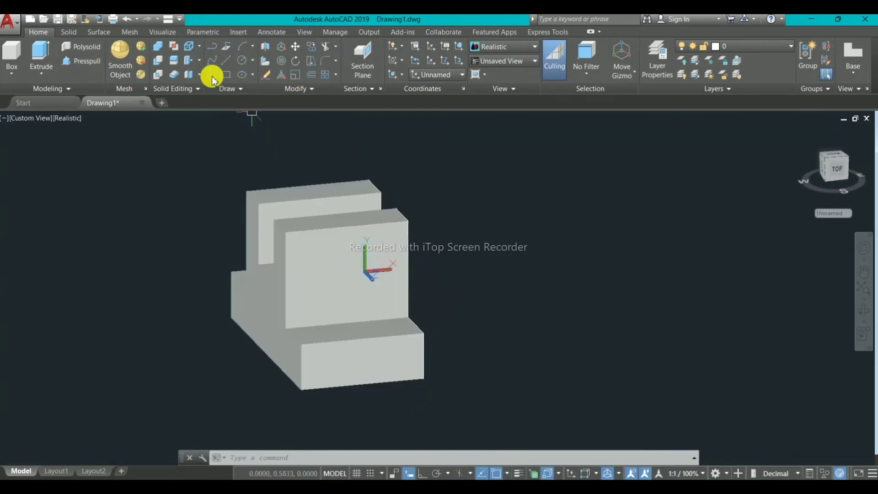
left_click(252, 62)
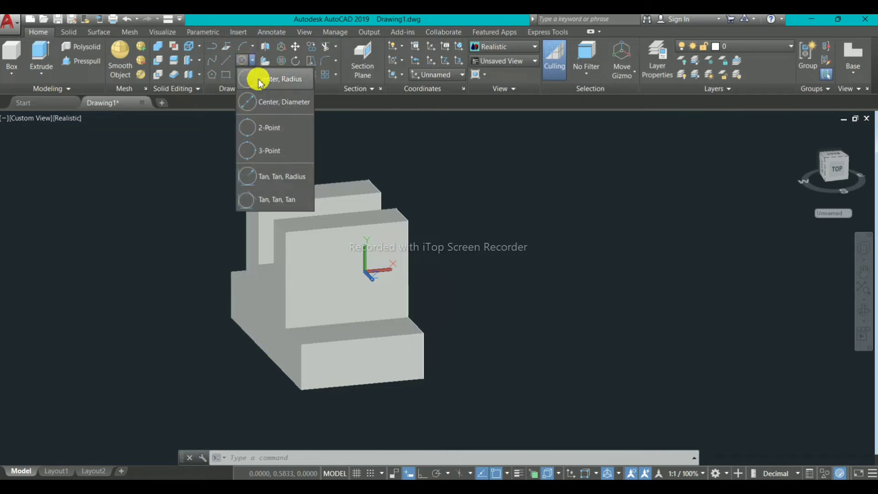
left_click(259, 81)
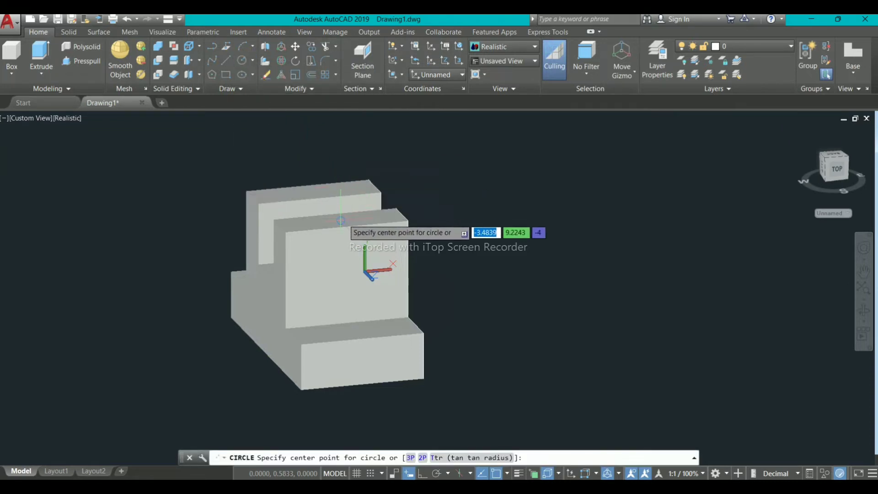
scroll(348, 223, "up", 5)
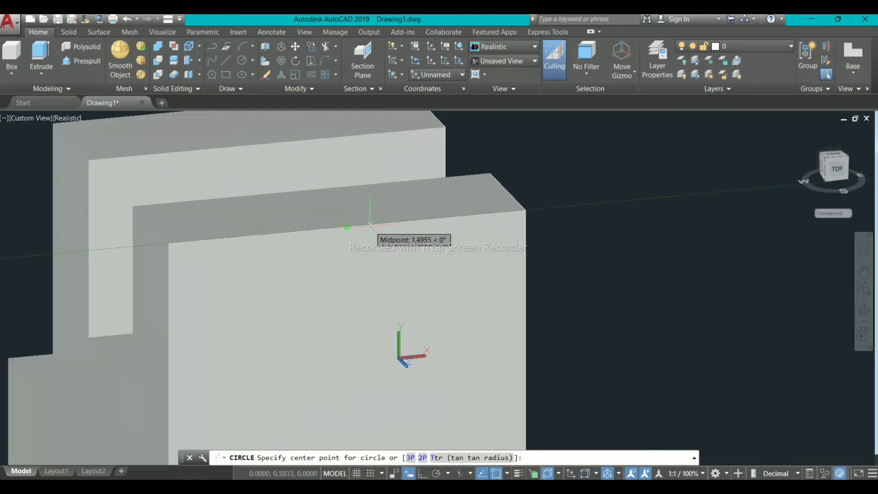
left_click(347, 227)
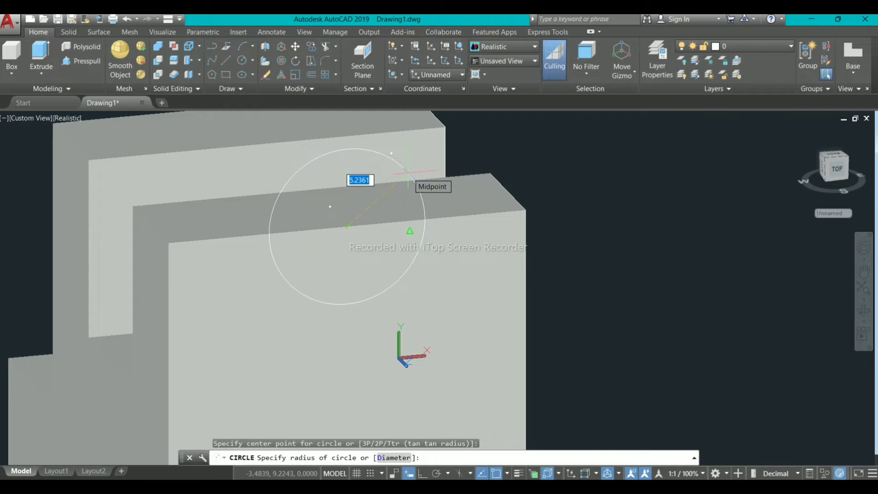
type("5")
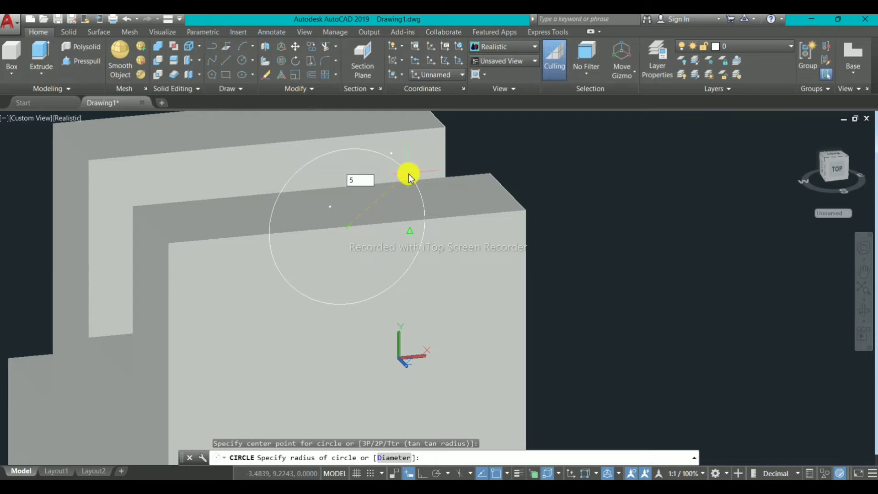
key("Return")
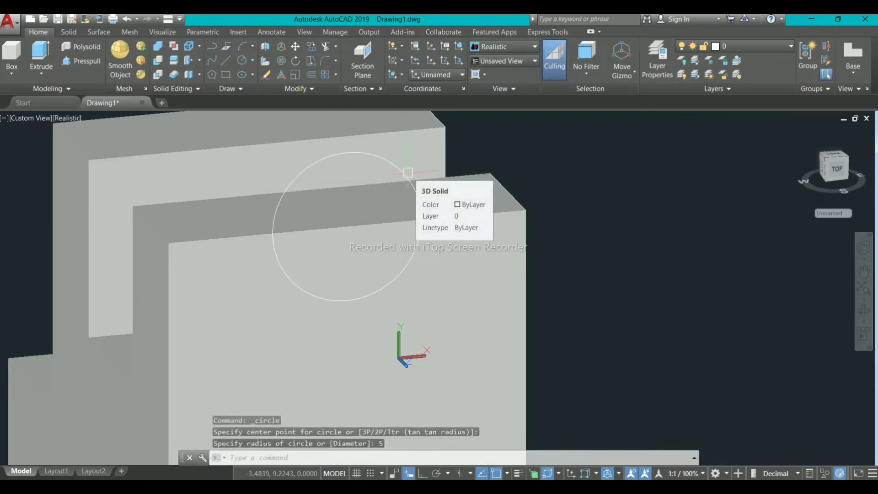
Step: Presspull the lower half of the R5 circle through both uprights to cut aligned semicircular recesses in their top edges
scroll(407, 173, "down", 2)
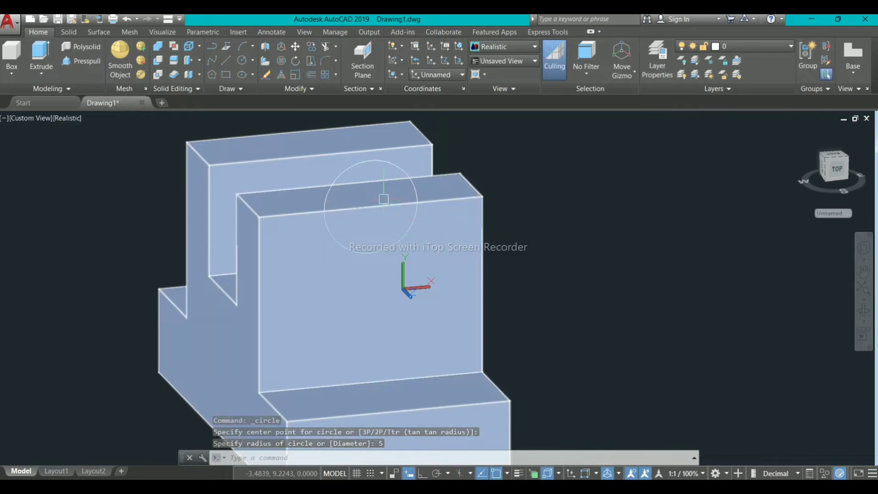
scroll(398, 229, "down", 2)
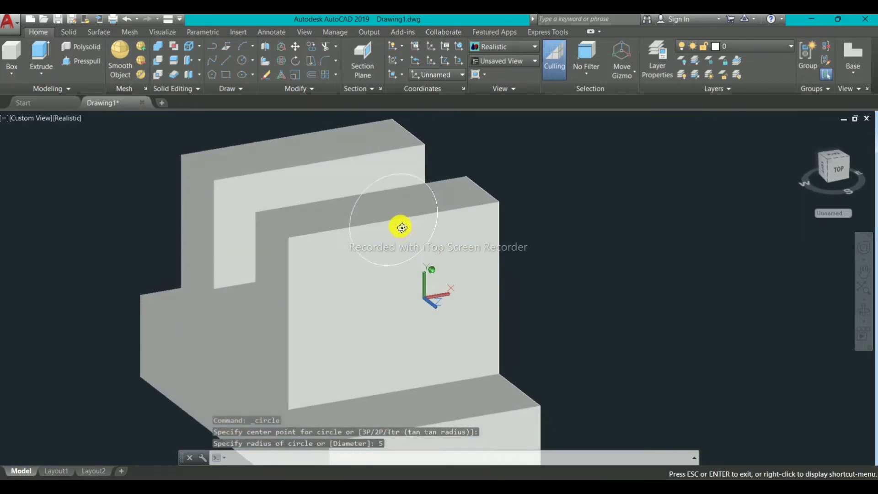
scroll(400, 227, "down", 2)
scroll(399, 227, "up", 3)
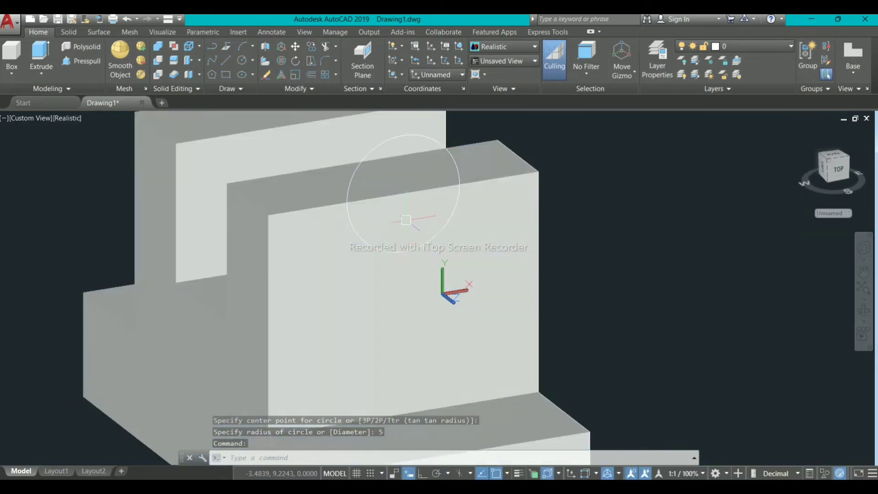
scroll(405, 219, "down", 2)
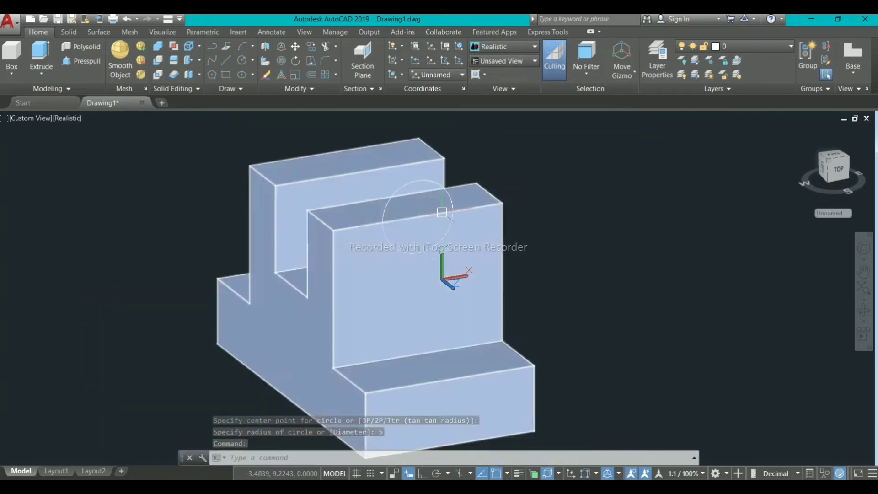
scroll(407, 219, "up", 4)
mouse_move(412, 216)
middle_mouse_down()
mouse_move(443, 214)
mouse_move(423, 219)
middle_mouse_up()
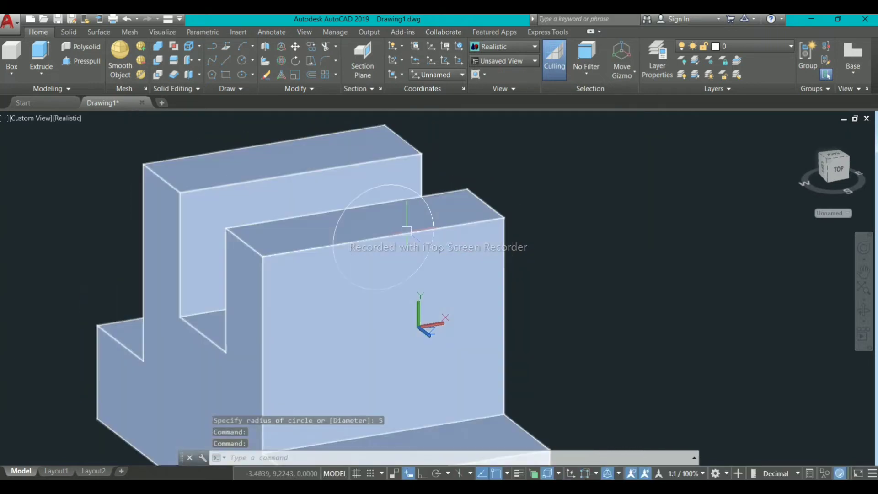
left_click(75, 63)
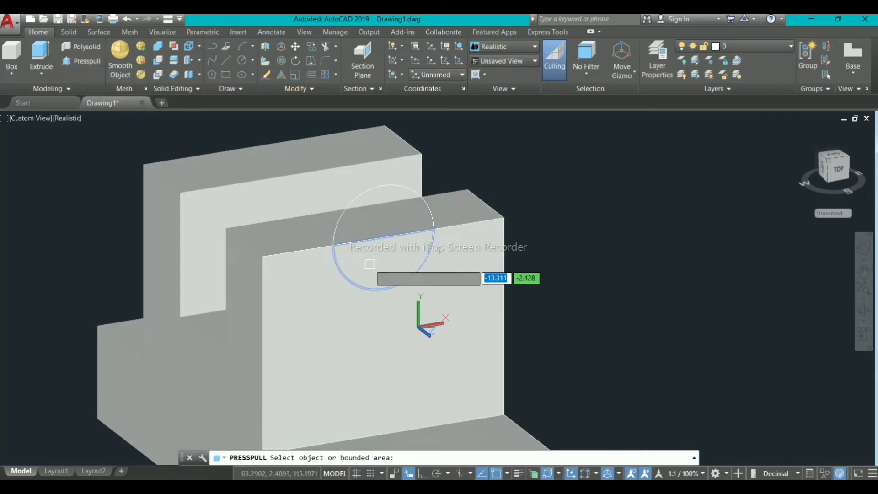
left_click(382, 238)
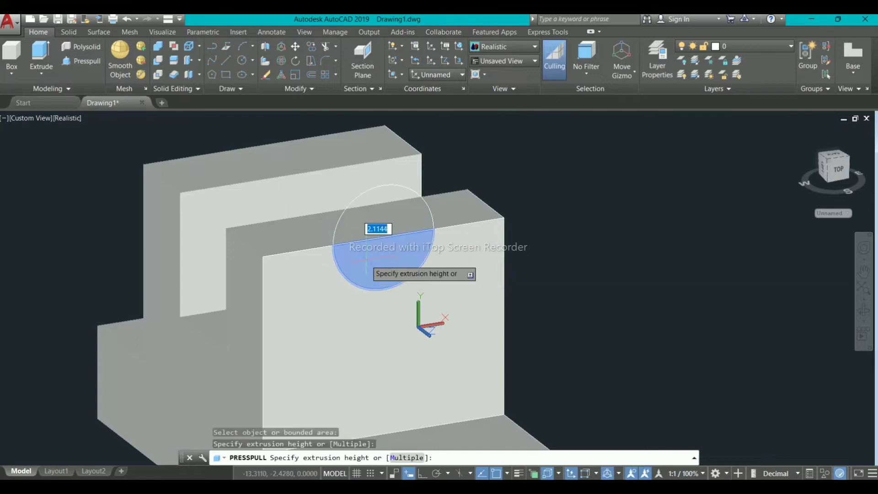
scroll(323, 199, "down", 4)
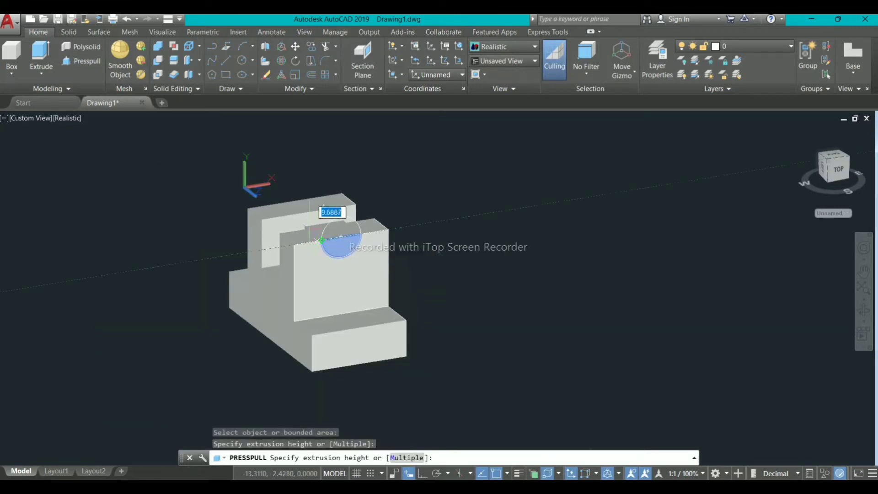
left_click(269, 183)
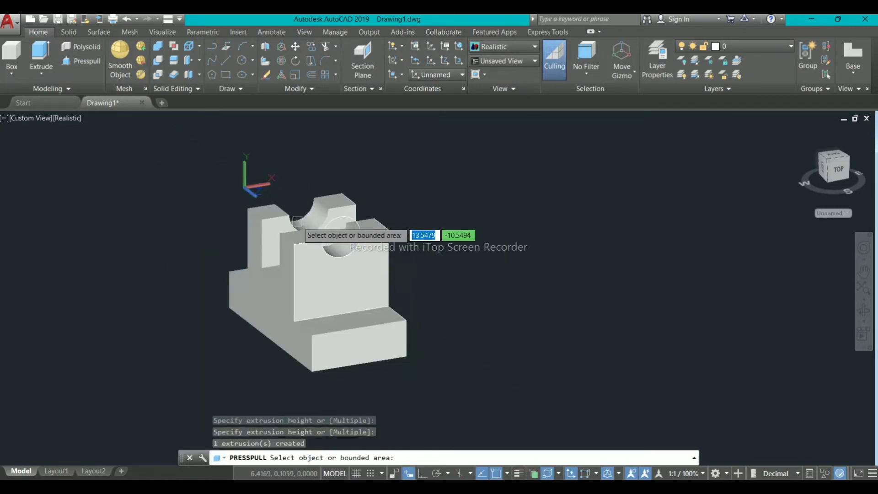
scroll(318, 212, "up", 4)
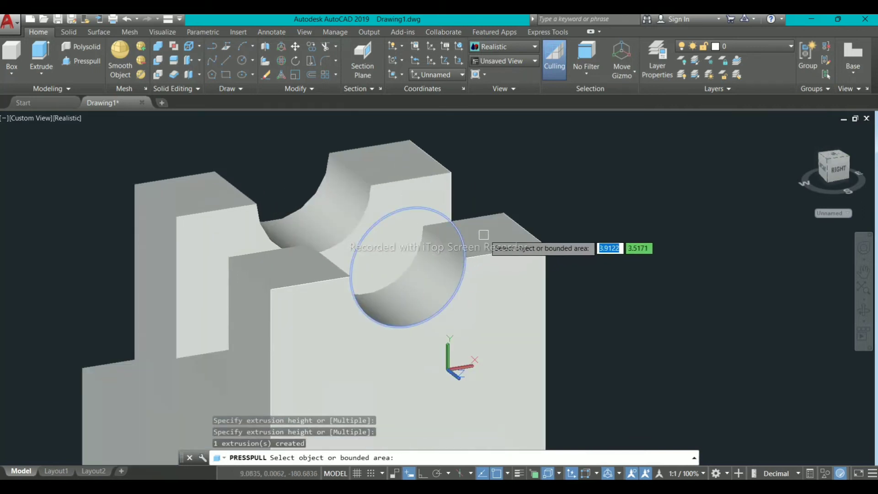
middle_click_drag(485, 240, 423, 298, "shift")
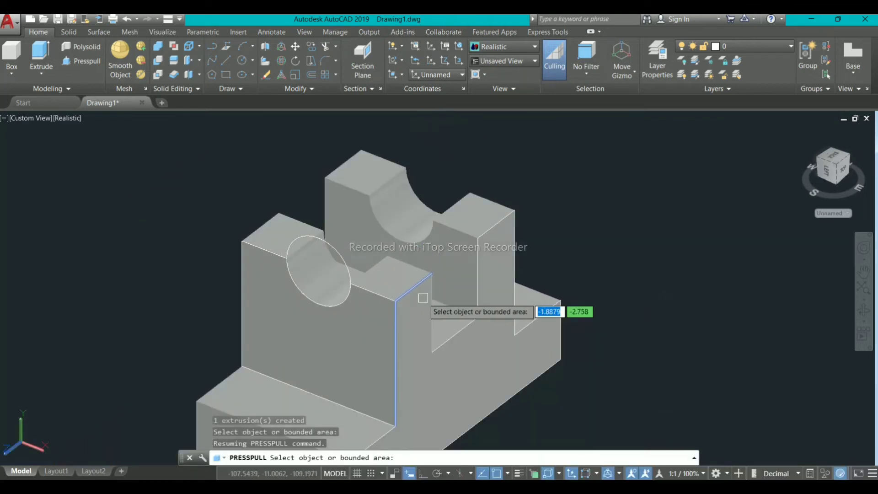
key("Return")
Step: Switch to the reference image wwww.jpeg, examine the dimensions of the rectangular notch in the base ledge, and return to AutoCAD
scroll(423, 297, "down", 5)
scroll(415, 337, "up", 3)
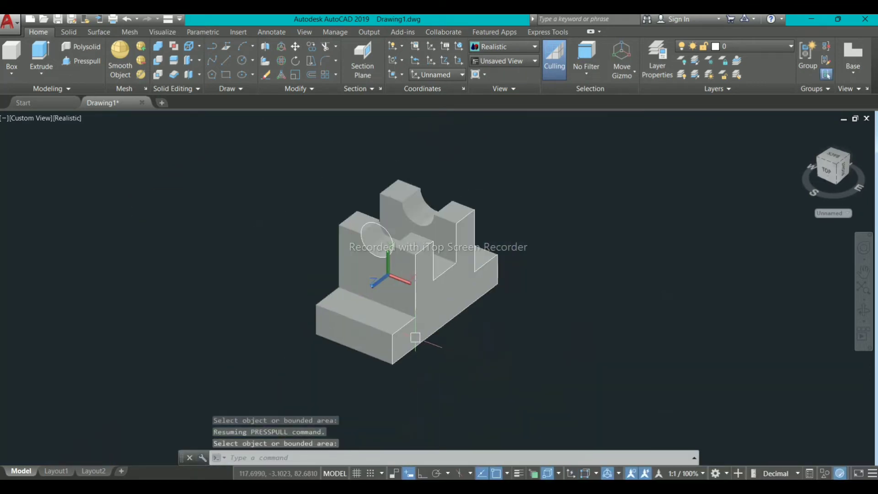
middle_click_drag(416, 337, 403, 303)
key("alt+Tab")
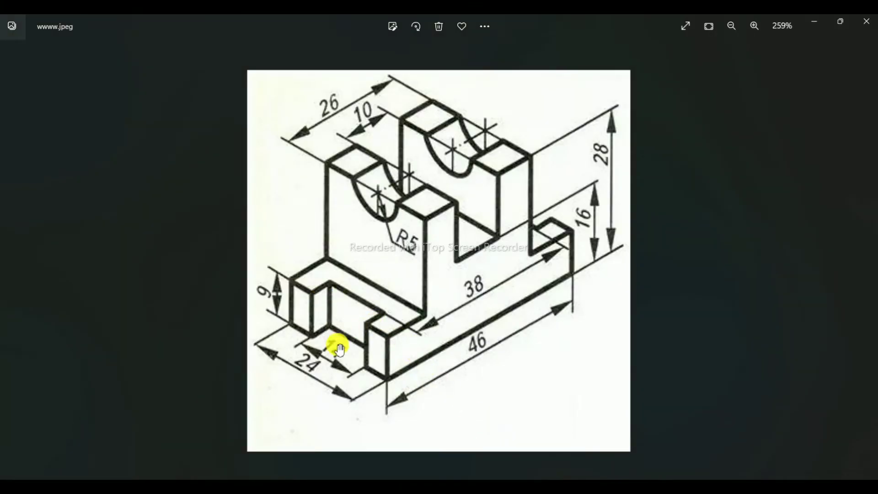
scroll(333, 359, "up", 3)
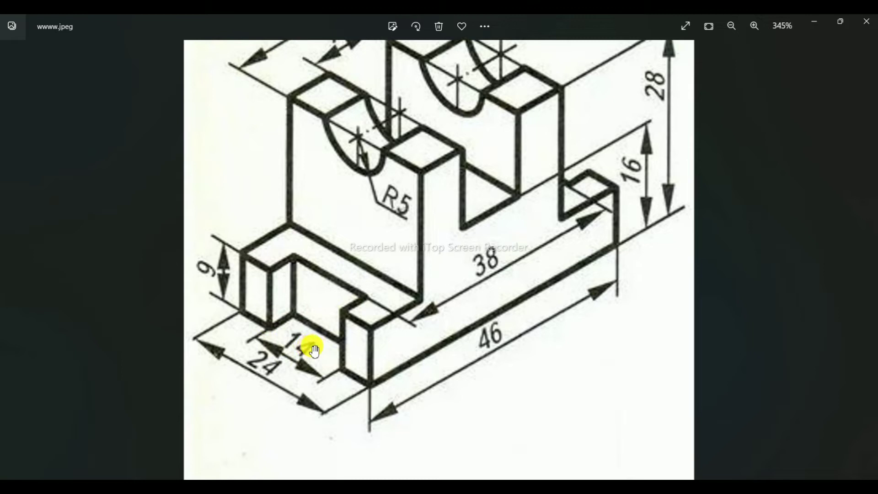
scroll(361, 347, "down", 2)
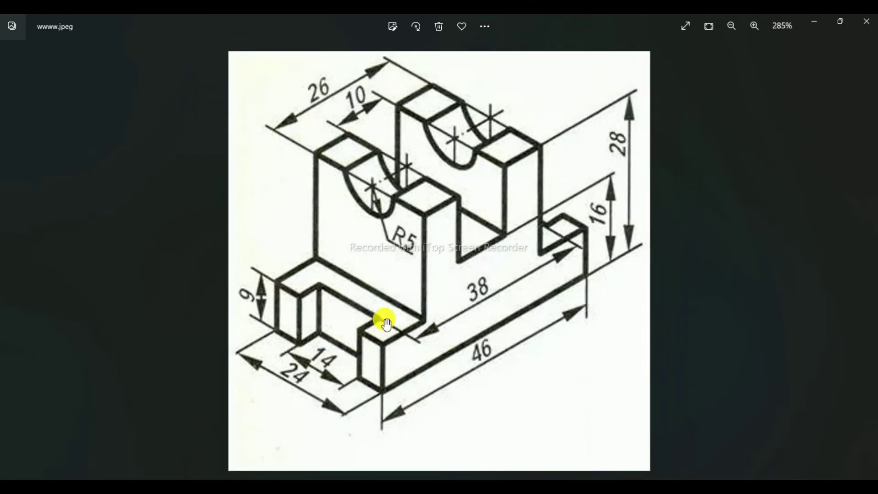
scroll(367, 330, "up", 2)
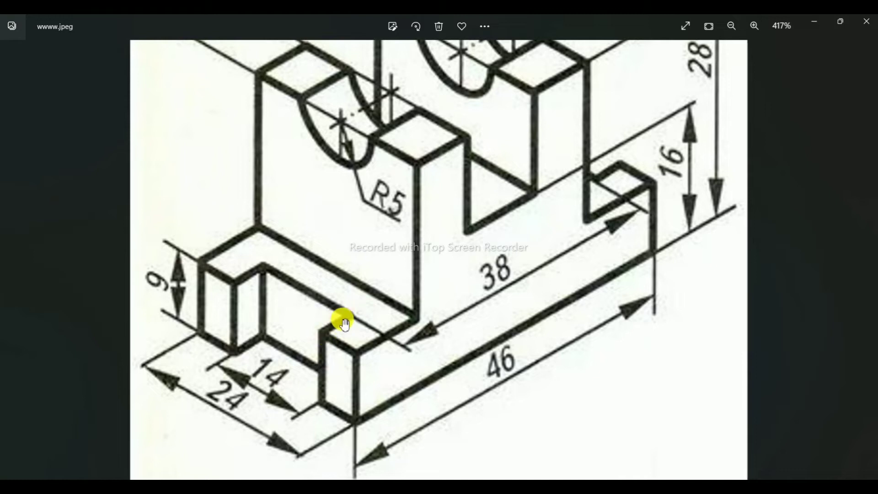
scroll(435, 346, "down", 1)
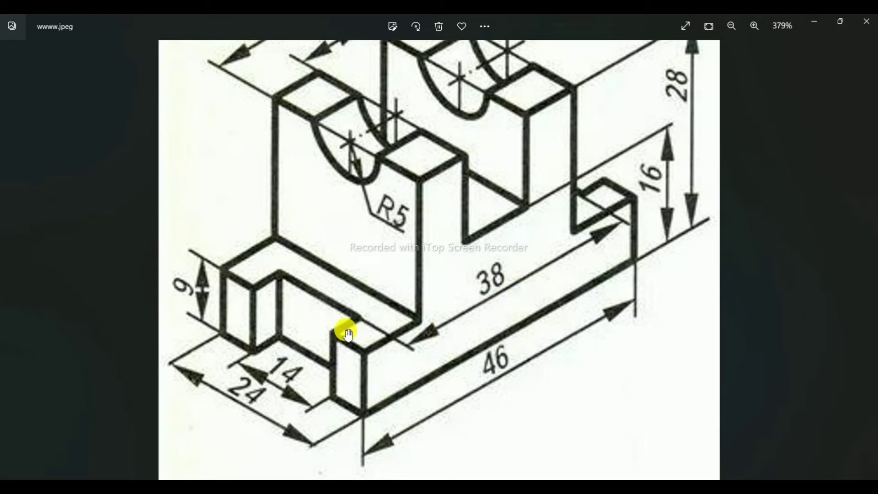
scroll(342, 330, "up", 1)
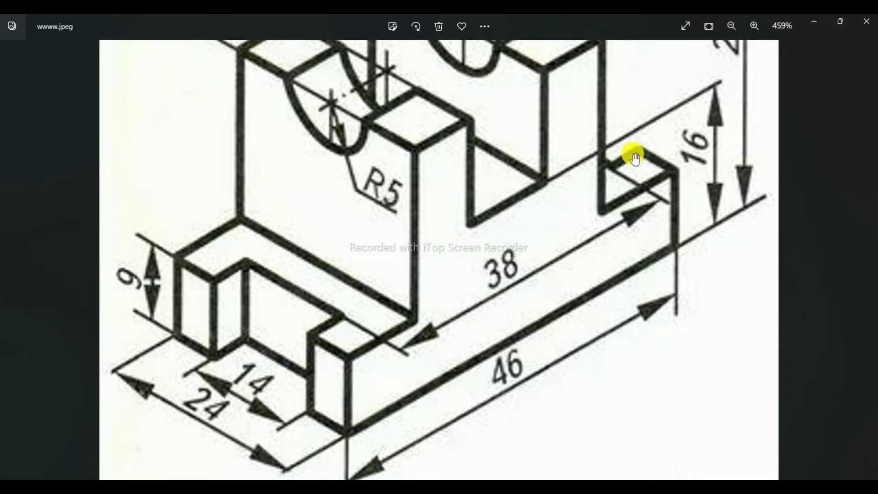
scroll(617, 190, "down", 2)
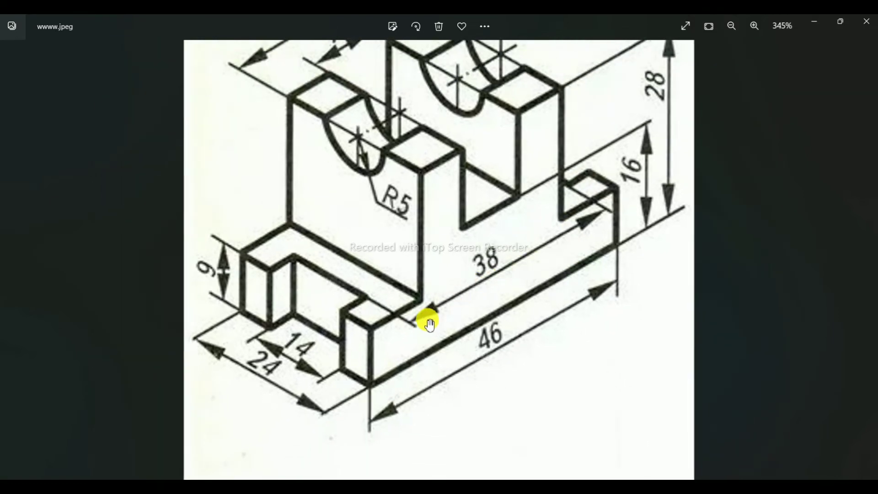
scroll(428, 327, "up", 1)
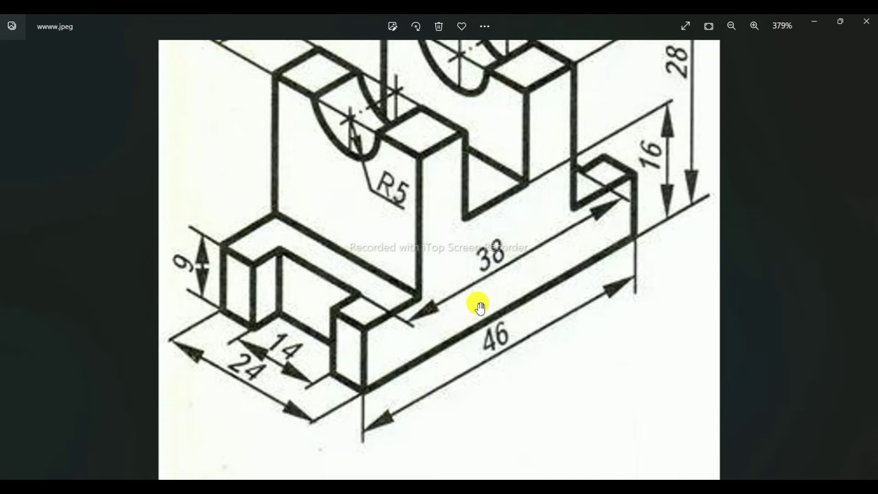
scroll(479, 307, "down", 2)
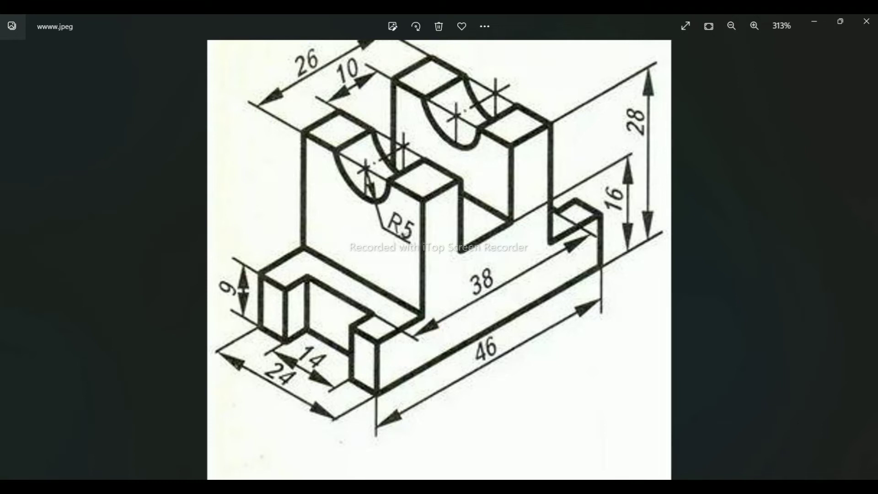
key("alt+Tab")
Step: Change the model to the Top view and examine the bracket from above
scroll(395, 228, "up", 2)
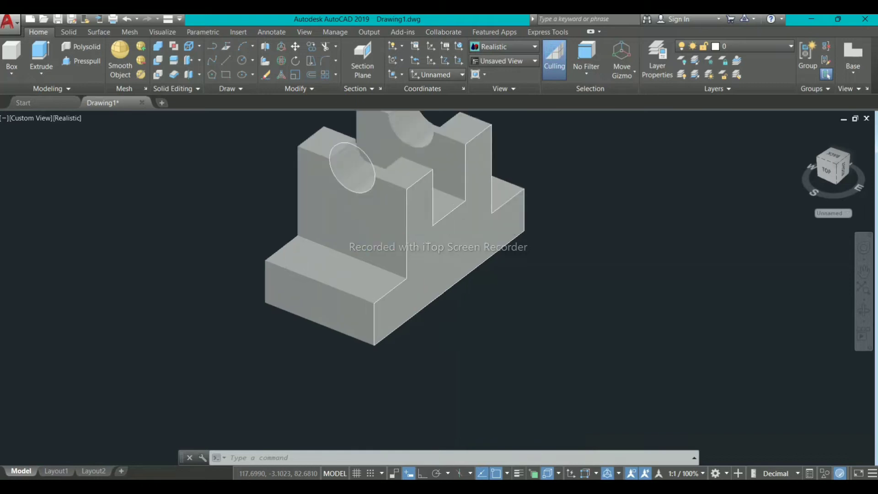
scroll(433, 393, "down", 3)
scroll(420, 357, "up", 3)
middle_click_drag(421, 356, 369, 243)
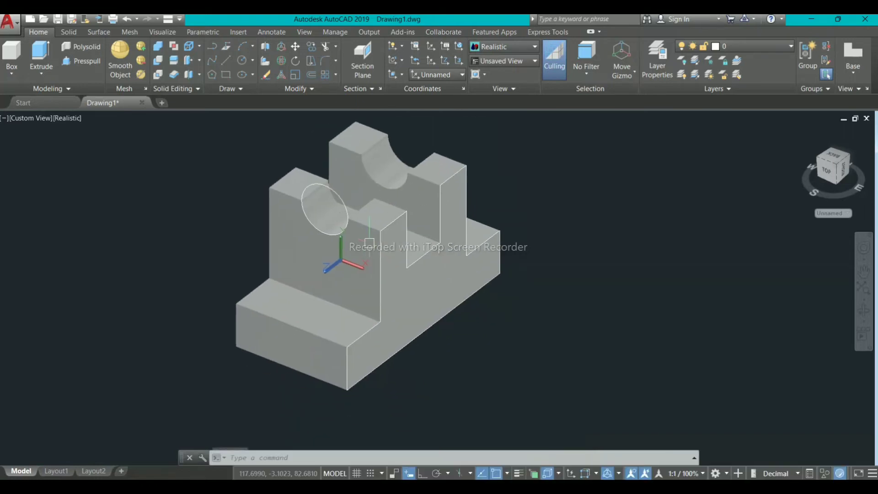
scroll(379, 274, "up", 2)
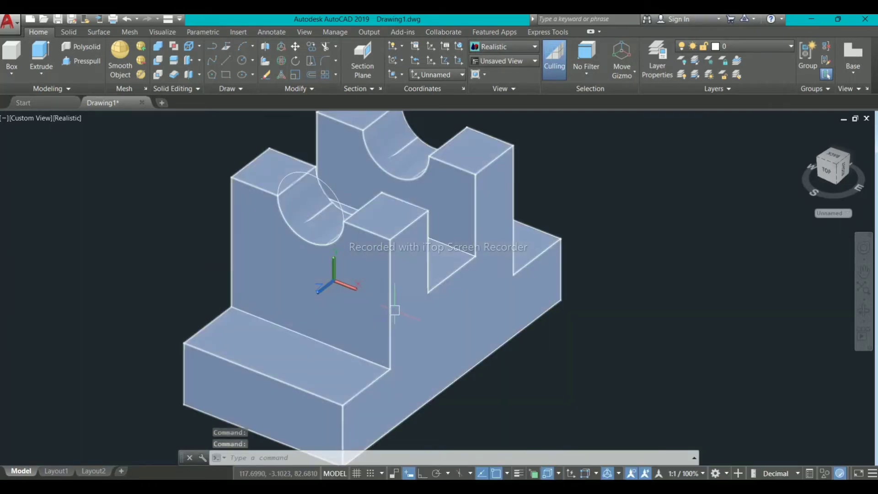
scroll(394, 310, "down", 3)
scroll(379, 307, "up", 3)
middle_click_drag(378, 307, 371, 319)
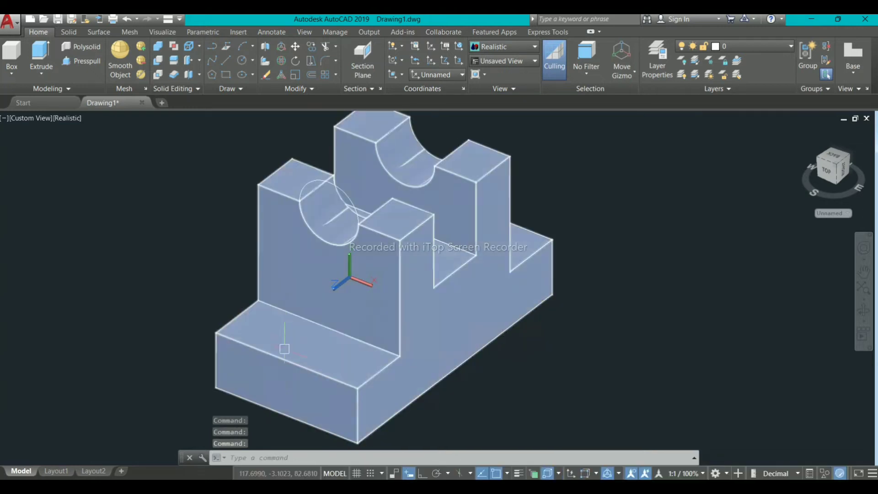
scroll(294, 348, "up", 5)
scroll(298, 340, "down", 5)
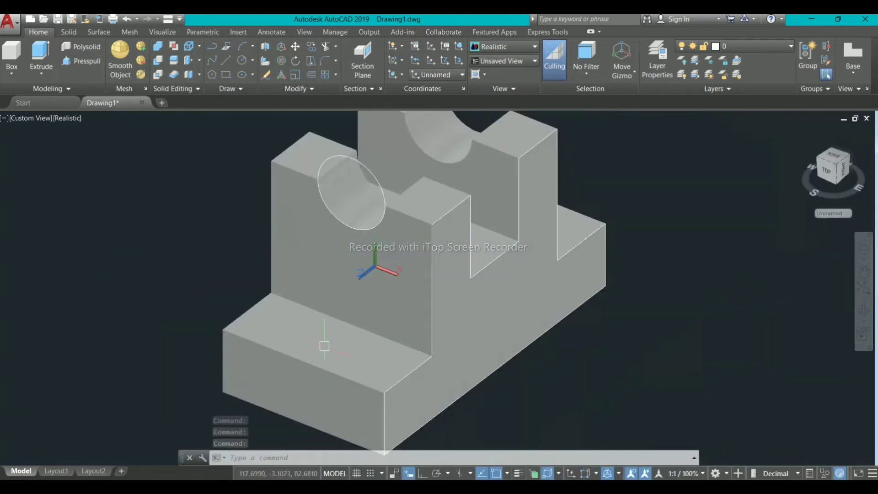
left_click(31, 118)
left_click(59, 147)
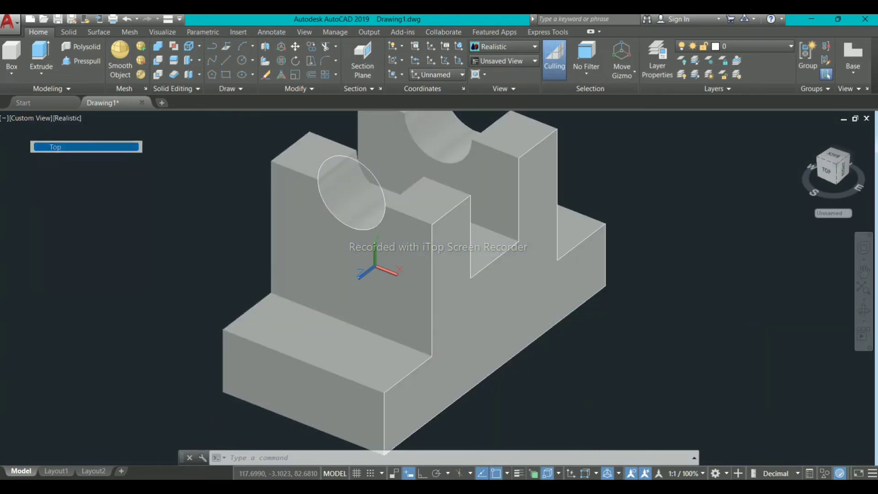
scroll(288, 194, "up", 3)
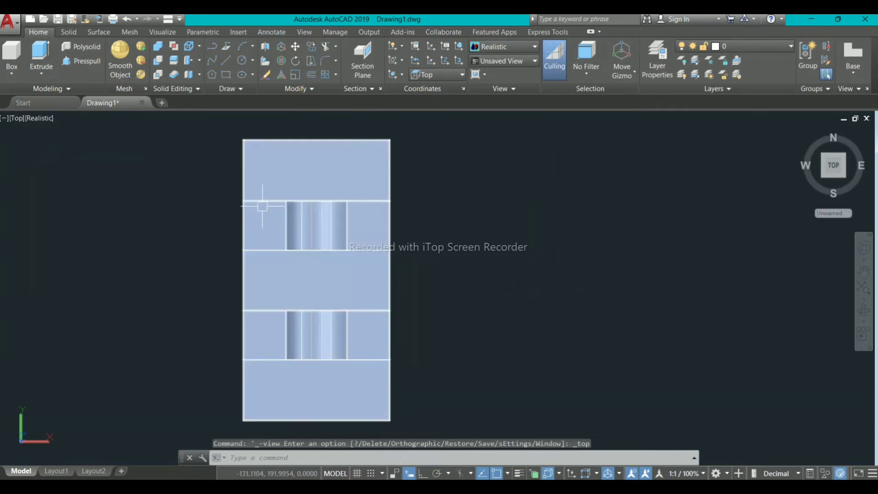
scroll(293, 224, "down", 2)
middle_click_drag(283, 231, 310, 243)
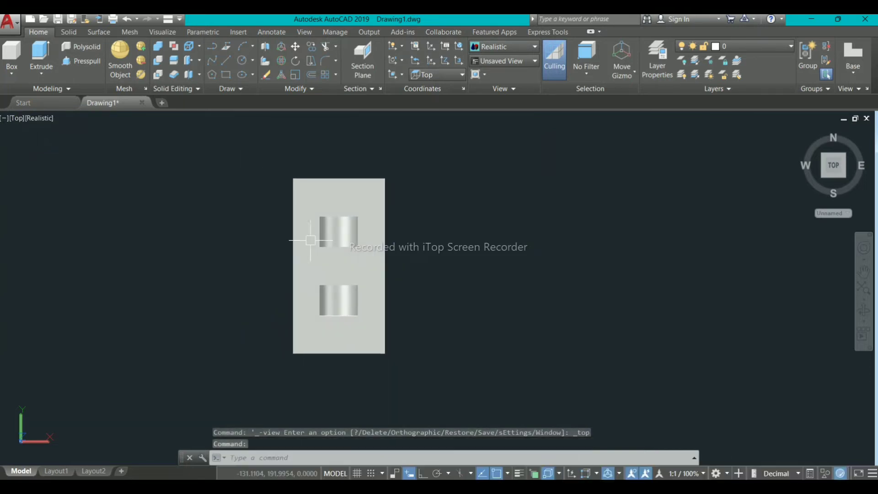
scroll(284, 235, "up", 3)
scroll(320, 239, "down", 4)
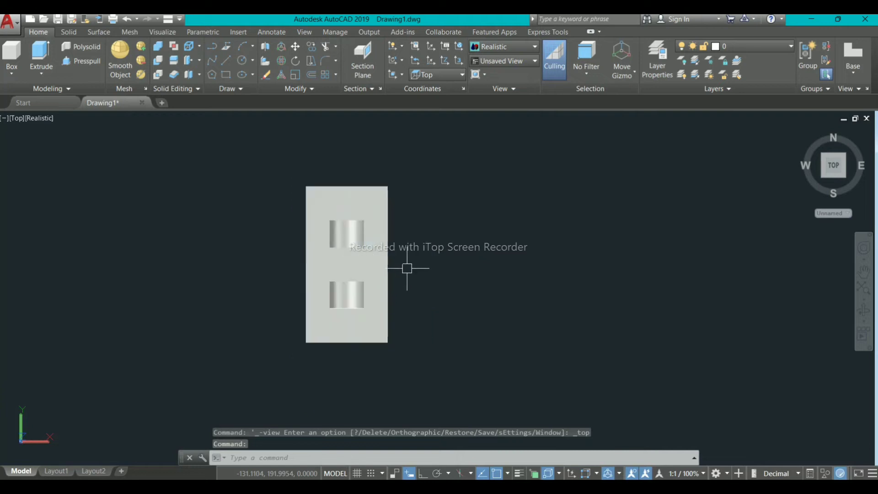
Step: From an angled 3D view, align the UCS to the top face of the near base ledge with the Face option and accept it
middle_click_drag(407, 268, 370, 306, "shift")
scroll(362, 243, "up", 3)
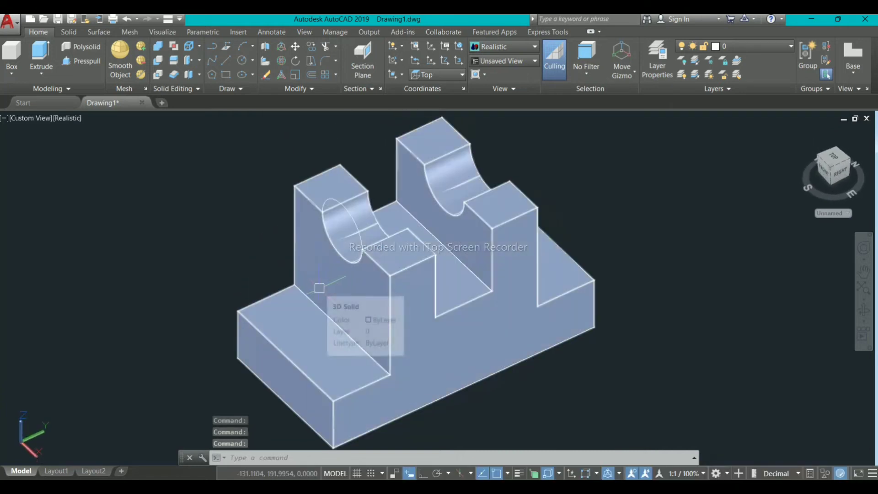
left_click(394, 76)
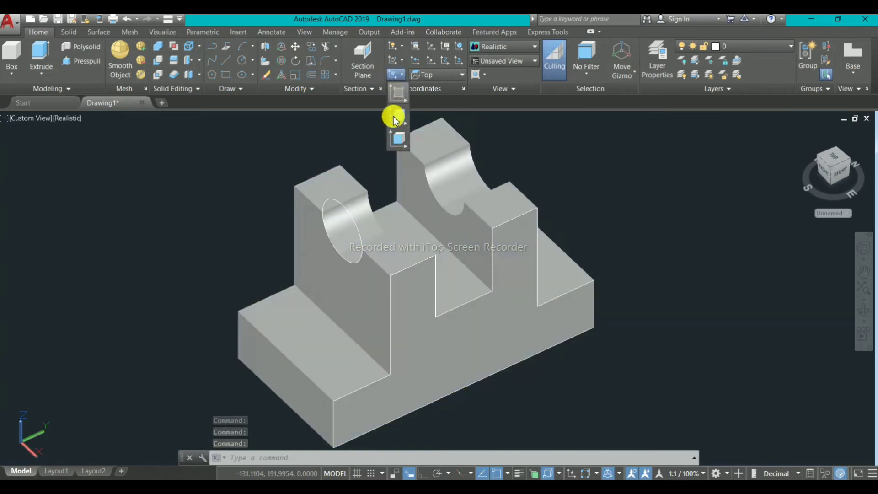
left_click(398, 141)
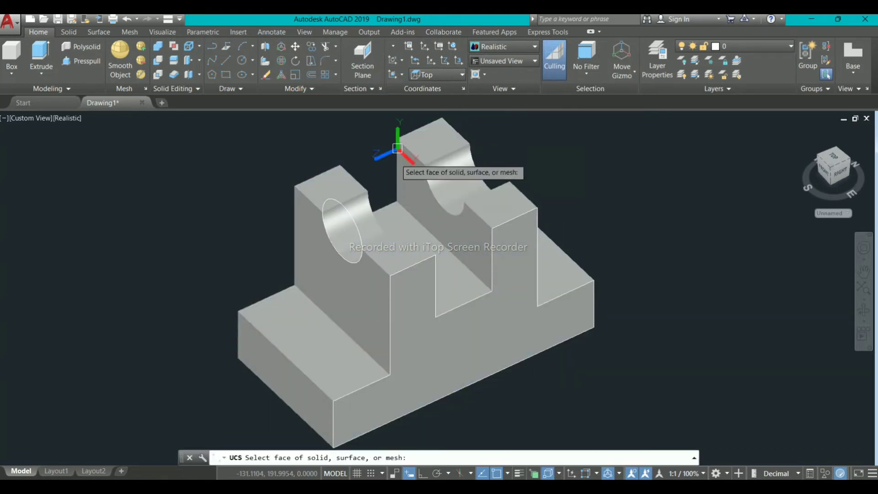
left_click(337, 359)
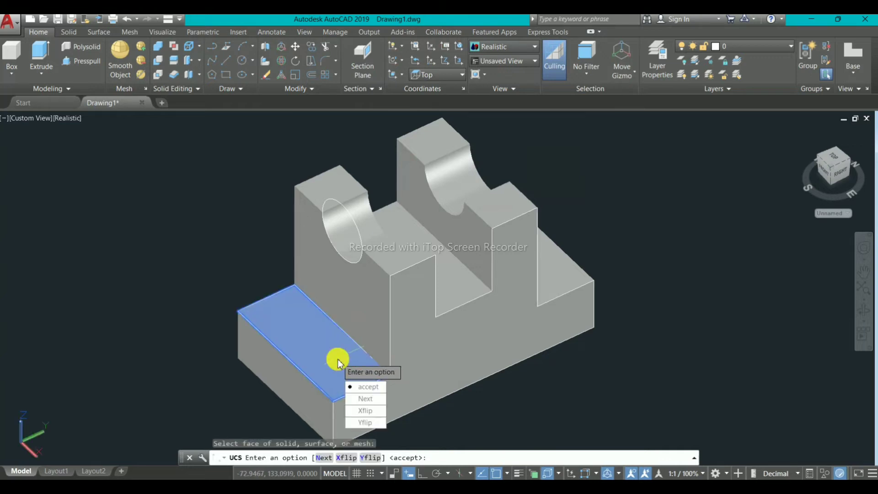
key("Return")
scroll(320, 351, "up", 4)
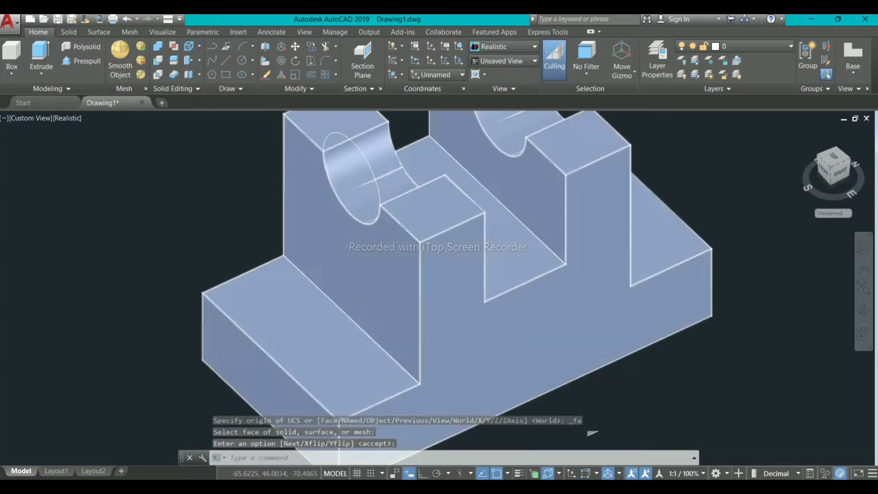
Step: Draw a 14 by 4 rectangle in the empty space beside the bracket, with the long side along X
scroll(321, 351, "down", 5)
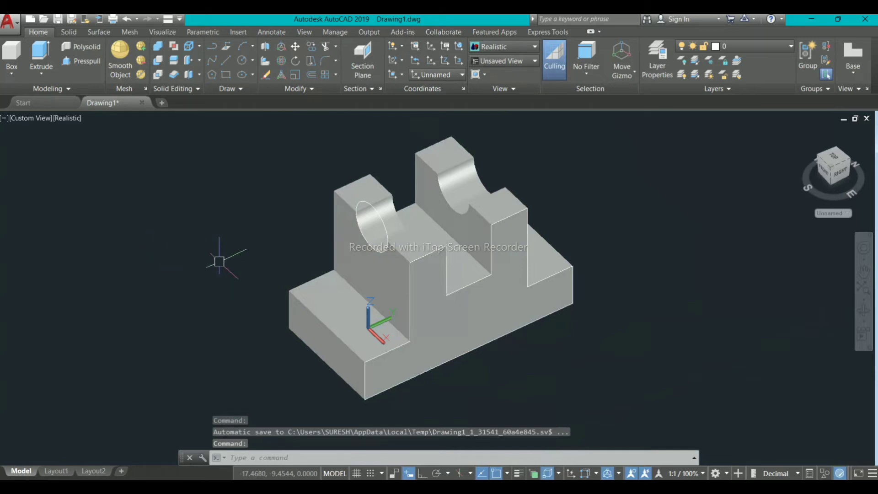
type("EC")
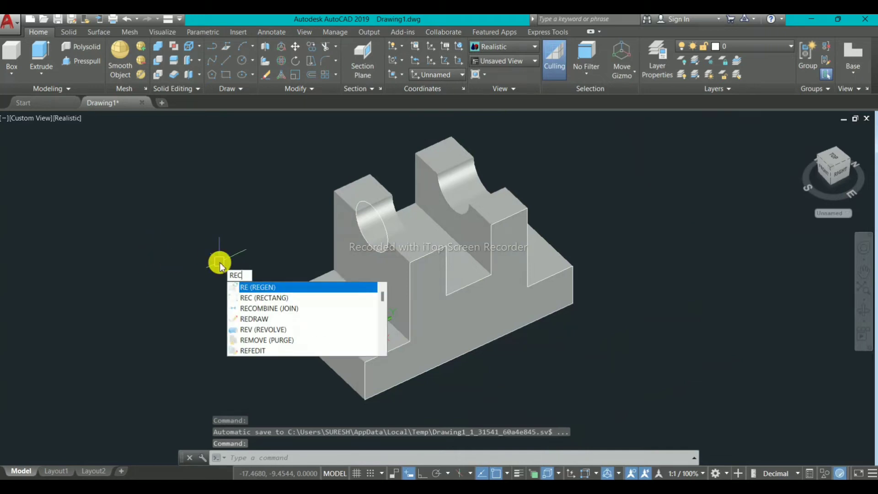
key("Return")
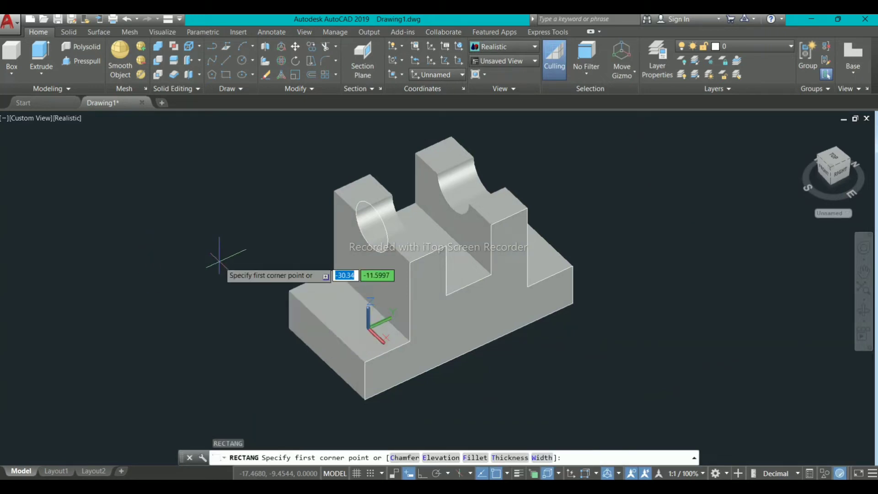
left_click(172, 230)
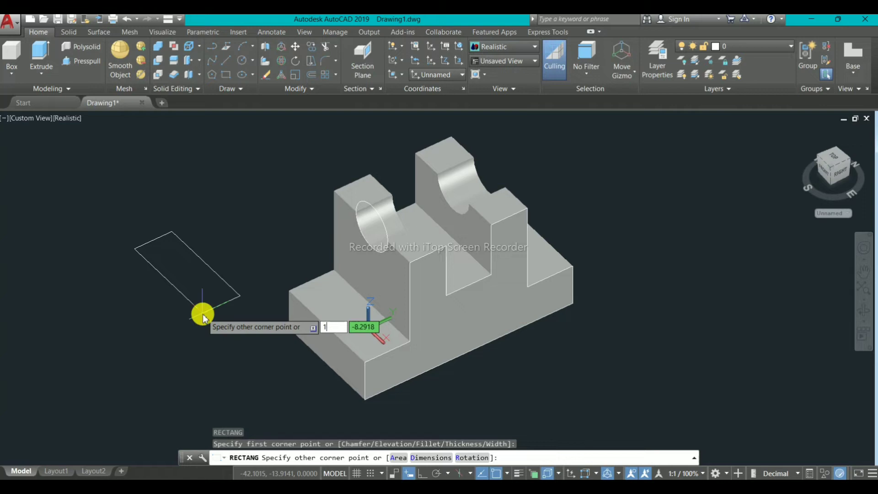
type("4")
key("Tab")
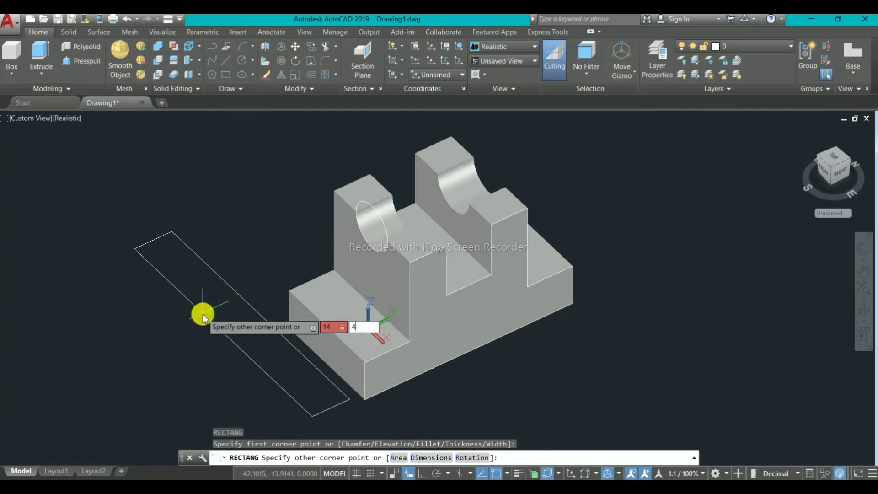
key("Return")
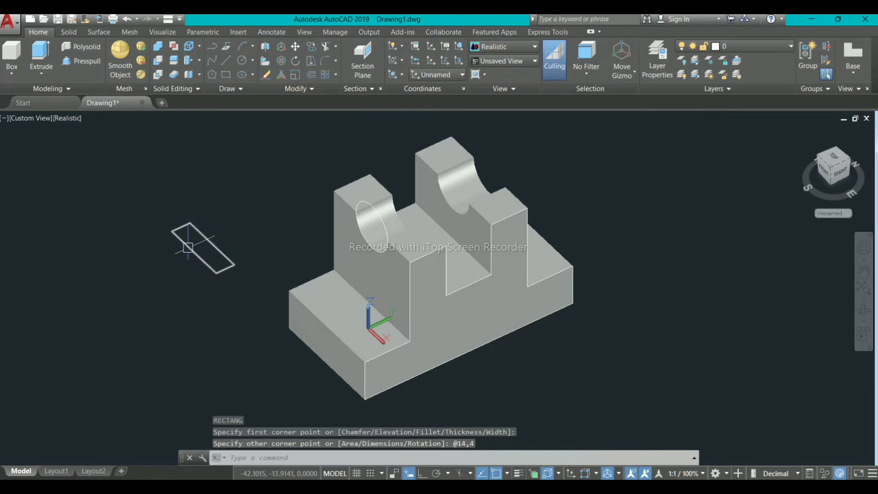
Step: Copy the 14 by 4 rectangle about 9.8 units along the positive Y direction, using a corner as base point
scroll(187, 248, "up", 2)
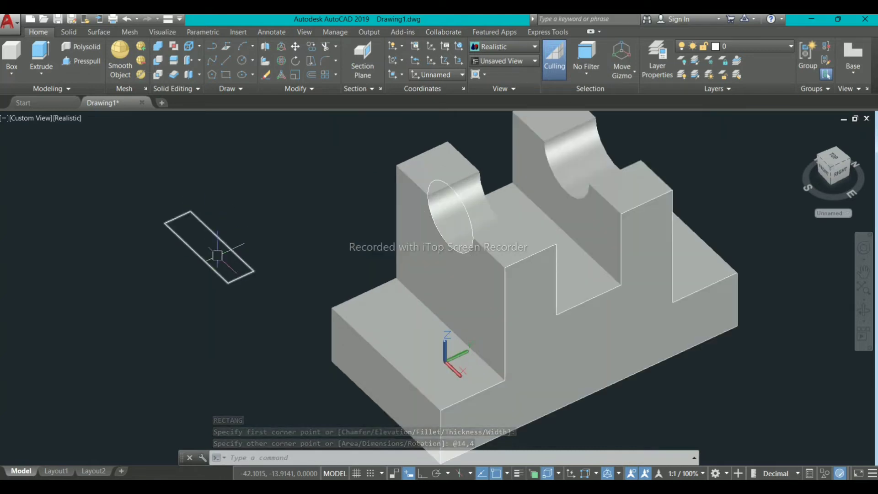
left_click(137, 194)
left_click(294, 329)
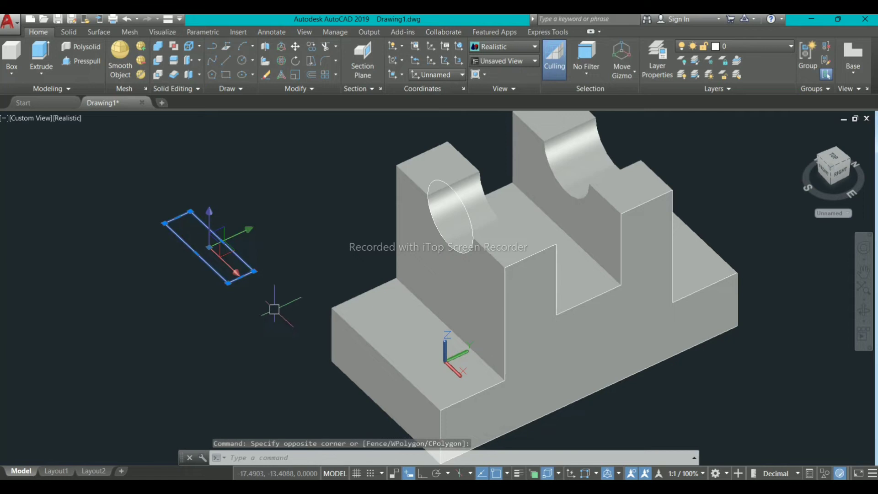
type("CO")
key("Return")
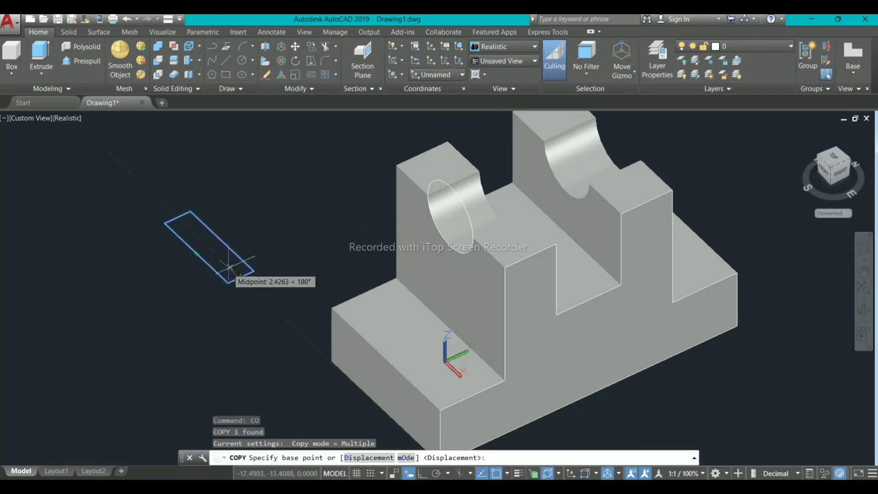
left_click(252, 270)
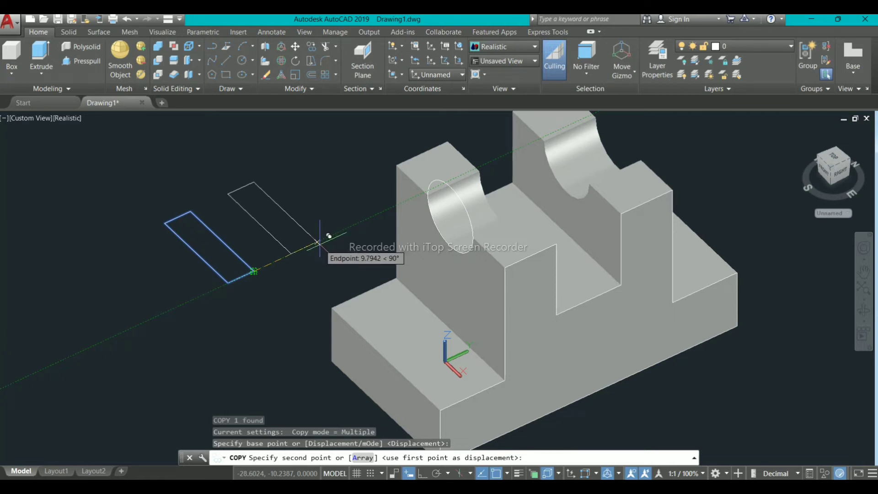
left_click(320, 242)
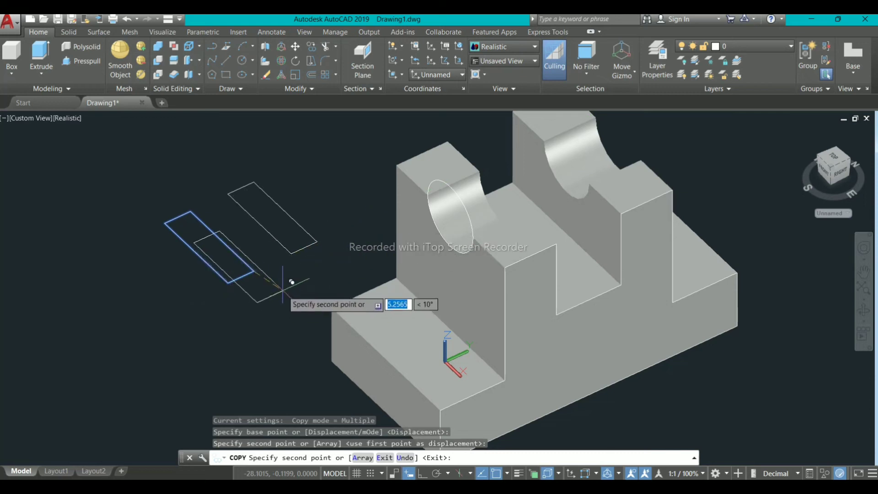
key("Escape")
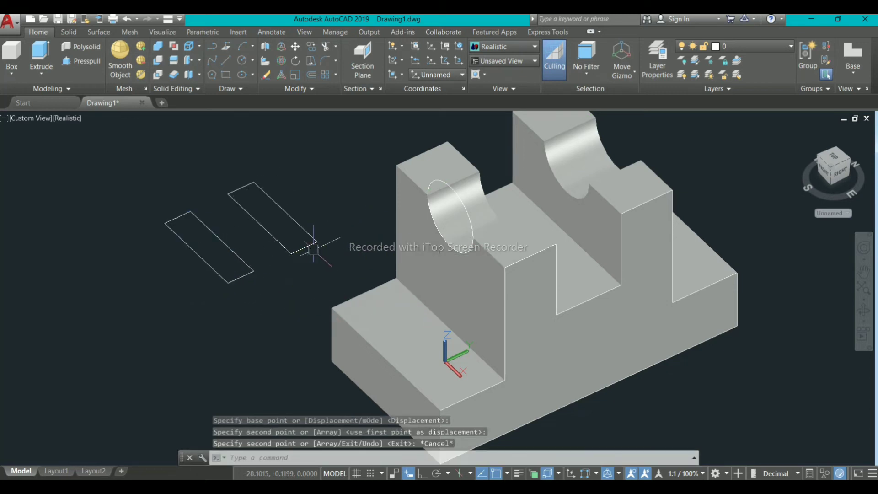
Step: Move the original rectangle by its outer long-edge midpoint onto the midpoint of the near base ledge's outer top edge
scroll(313, 249, "down", 4)
scroll(285, 241, "up", 4)
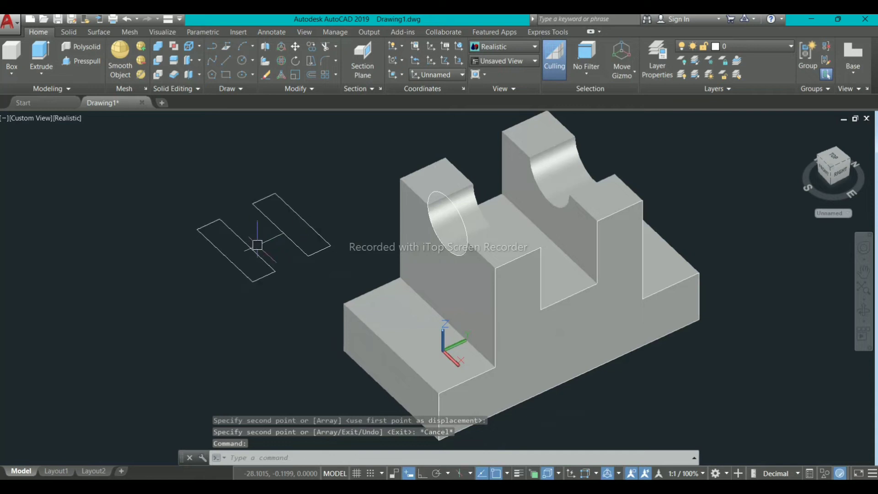
left_click(252, 249)
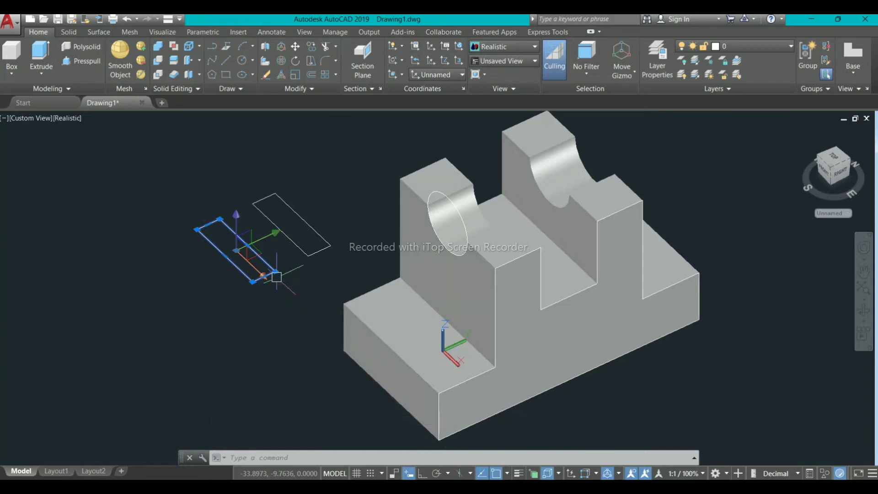
key("Return")
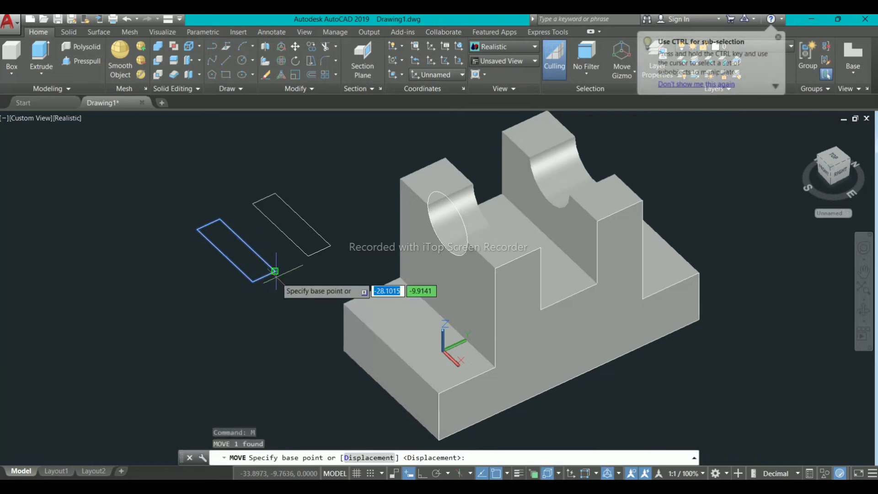
left_click(224, 256)
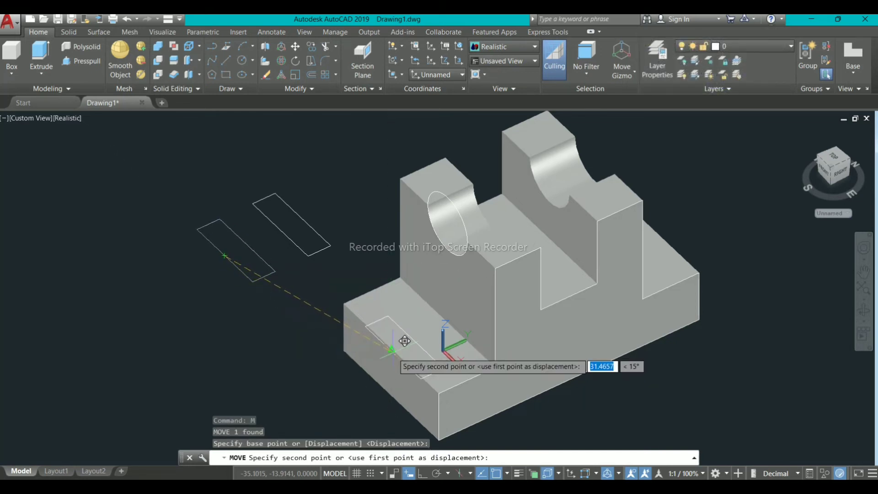
scroll(404, 341, "up", 2)
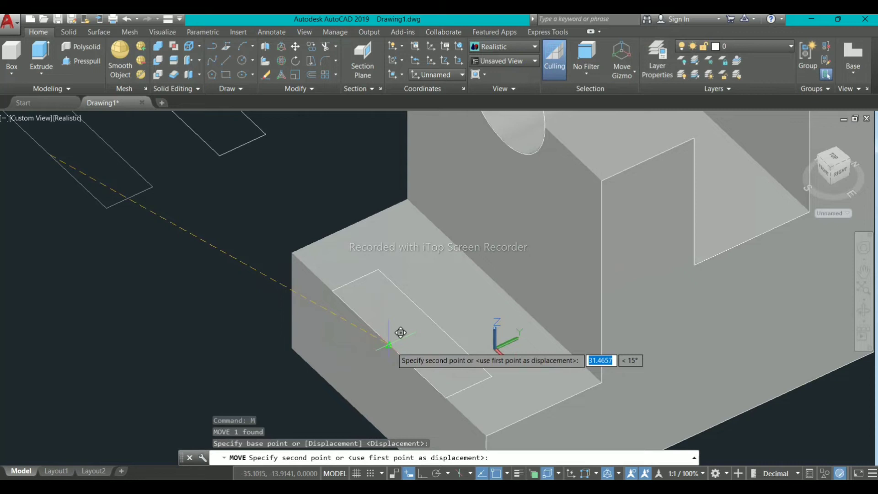
left_click(400, 334)
scroll(365, 343, "down", 3)
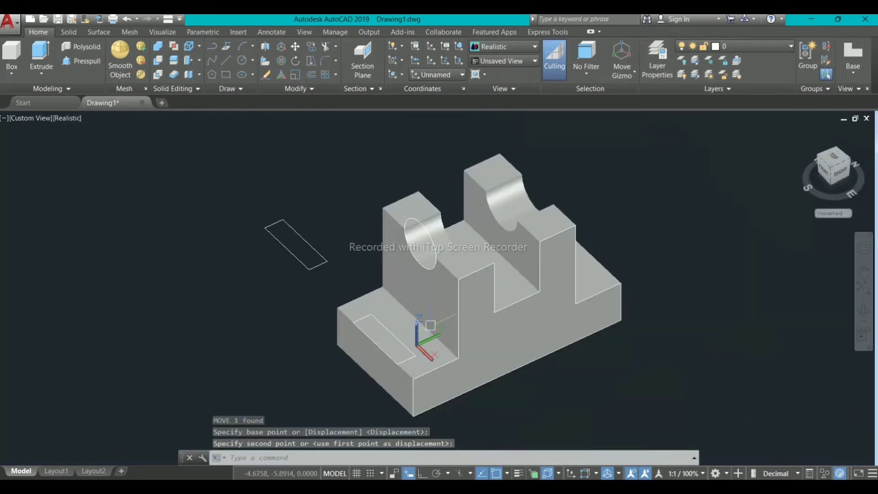
Step: Move the copied rectangle by its outer long-edge midpoint onto the midpoint of the far base ledge's outer top edge
scroll(431, 325, "down", 5)
middle_click_drag(398, 342, 225, 316, "shift")
scroll(476, 324, "up", 5)
mouse_move(359, 330)
middle_mouse_down("shift")
mouse_move(351, 331)
mouse_move(361, 334)
middle_mouse_up("shift")
left_click(305, 183)
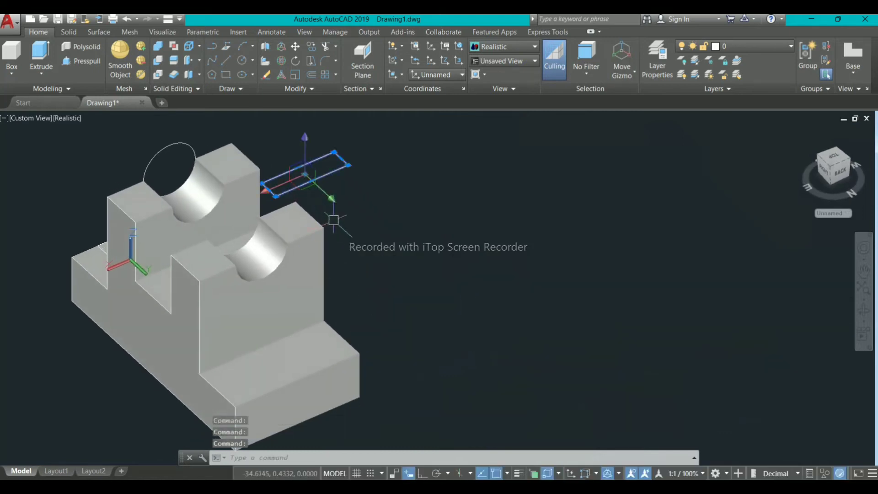
type("m")
key("Return")
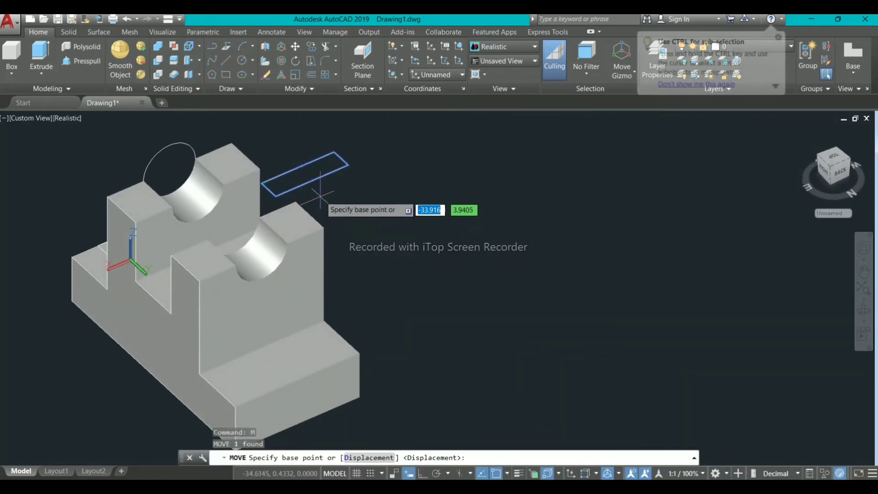
left_click(312, 181)
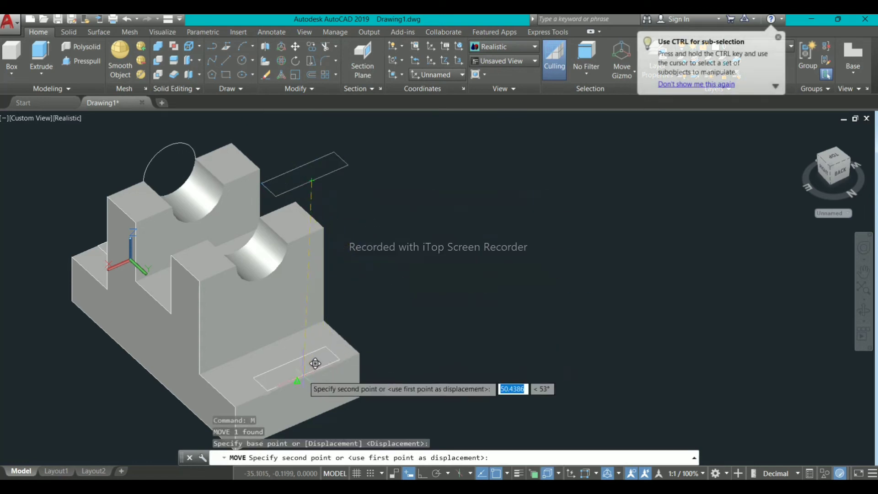
left_click(298, 379)
scroll(400, 360, "down", 3)
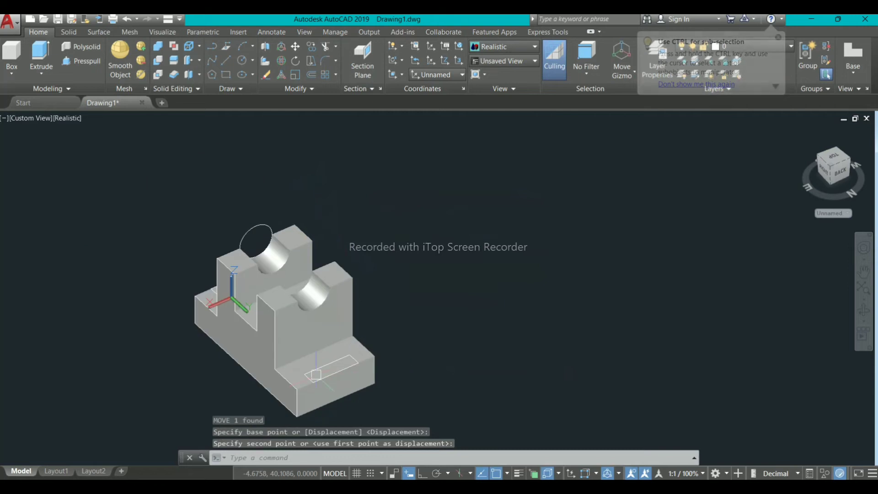
Step: Presspull the rectangle on the near base ledge downward through the full ledge thickness to cut the notch
middle_click_drag(327, 378, 502, 396, "shift")
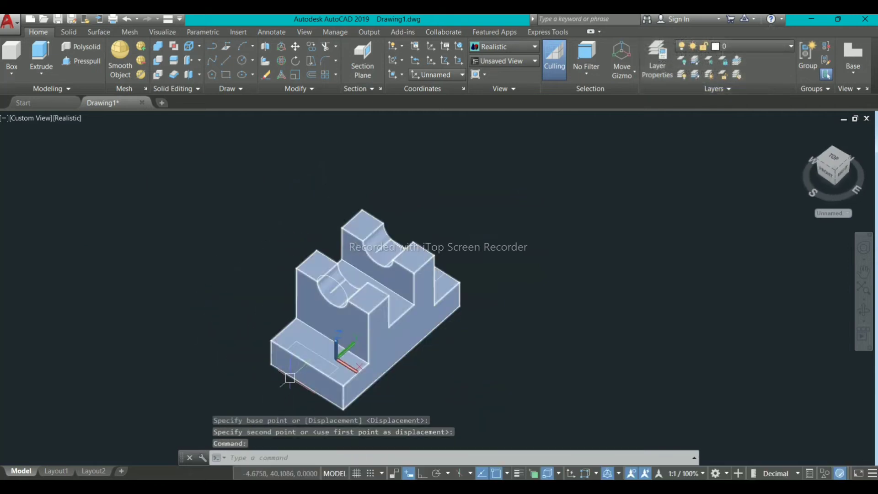
scroll(290, 379, "up", 3)
middle_click_drag(292, 378, 254, 338)
middle_click_drag(306, 347, 274, 347, "shift")
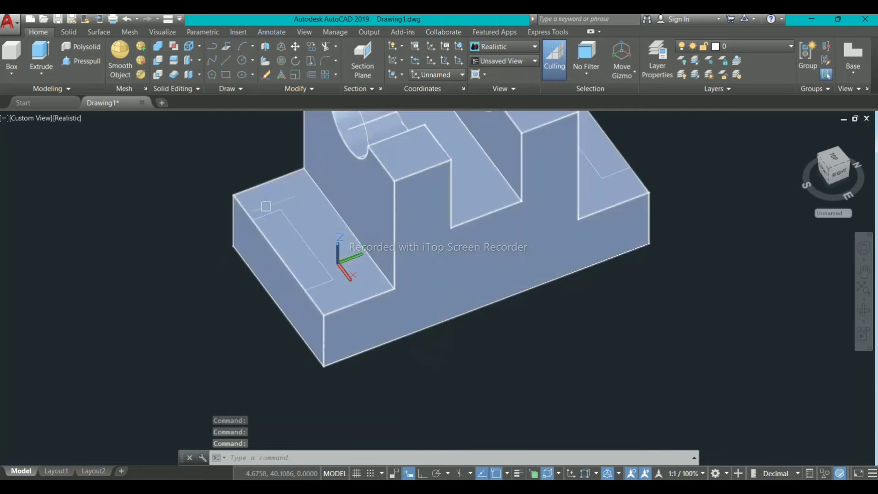
left_click(84, 65)
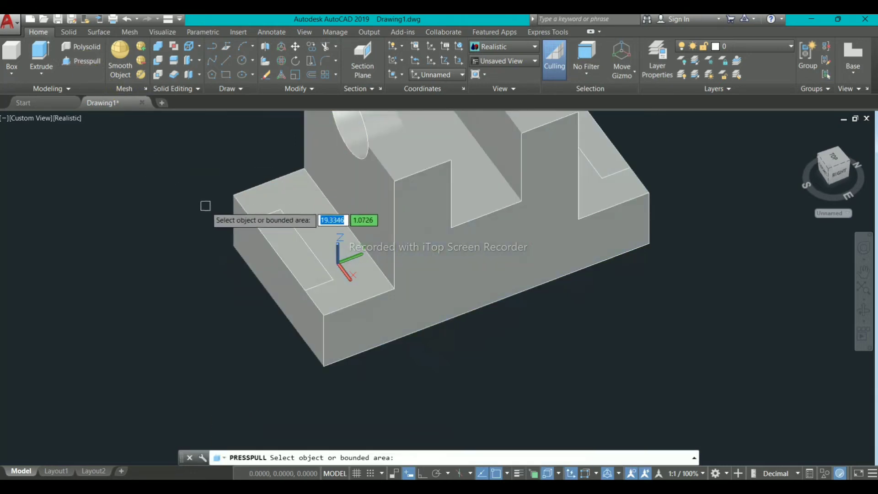
left_click(282, 240)
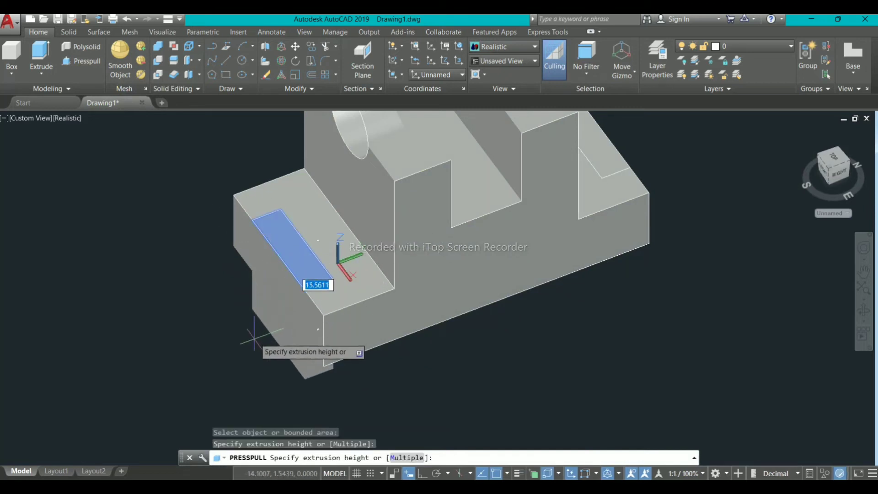
left_click(251, 354)
scroll(256, 348, "down", 3)
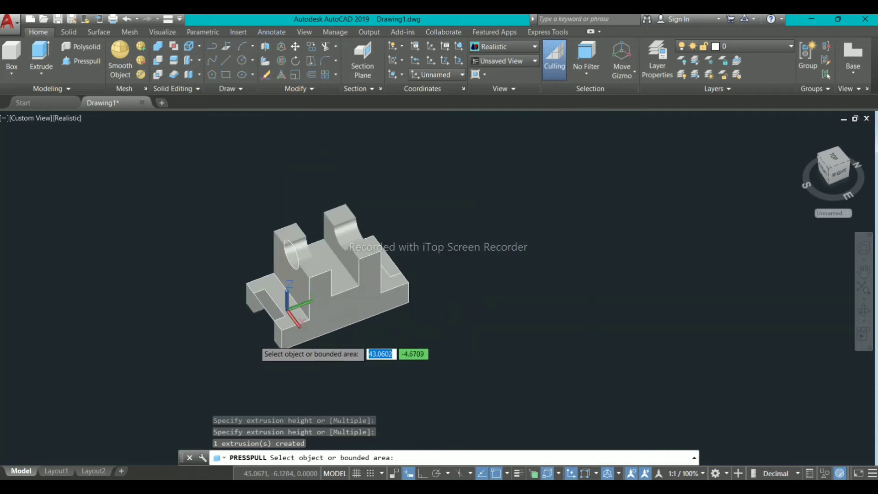
Step: Presspull the rectangle on the far base ledge downward through the ledge to cut the matching notch, and end the command
scroll(279, 331, "up", 5)
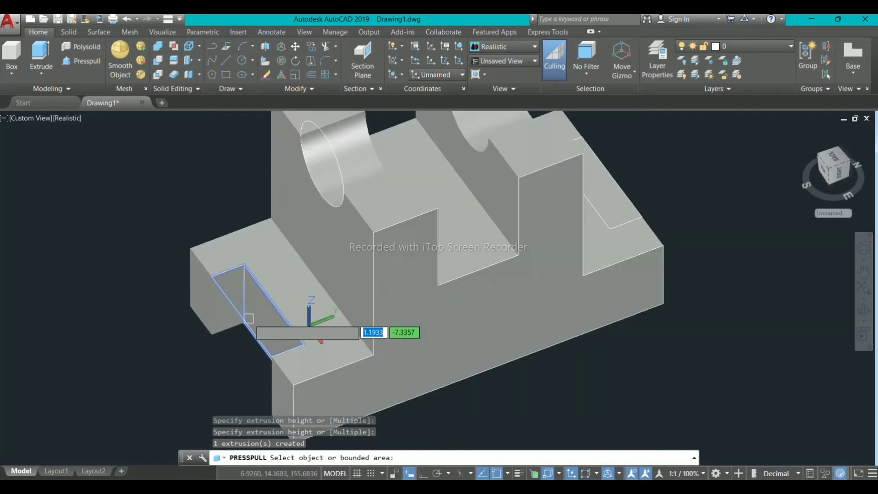
middle_click_drag(305, 316, 210, 313, "shift")
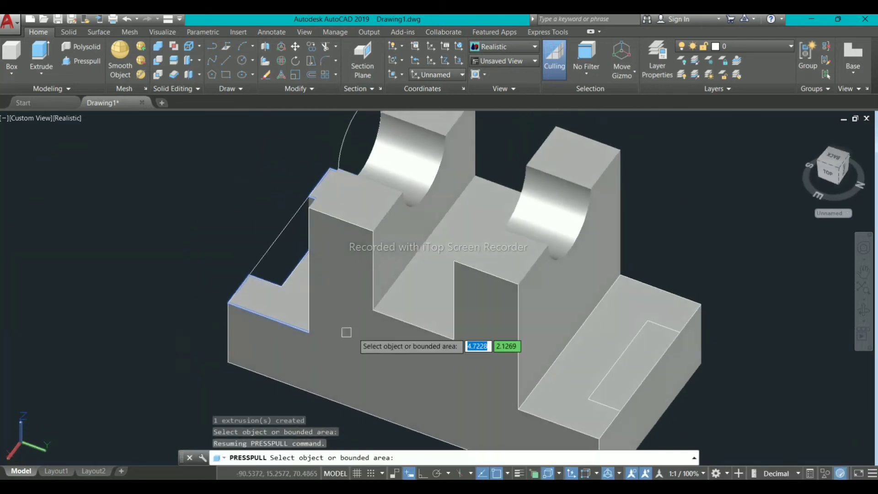
middle_click_drag(437, 341, 291, 293)
middle_click_drag(232, 268, 204, 262)
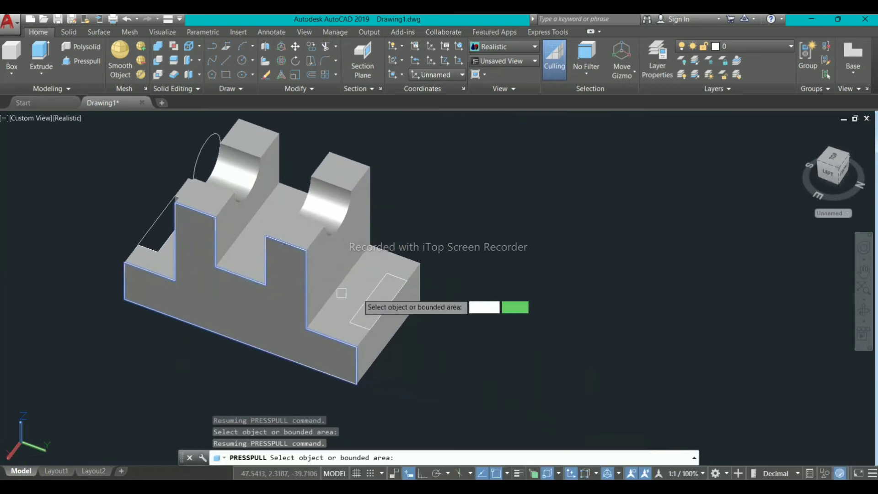
scroll(383, 293, "up", 2)
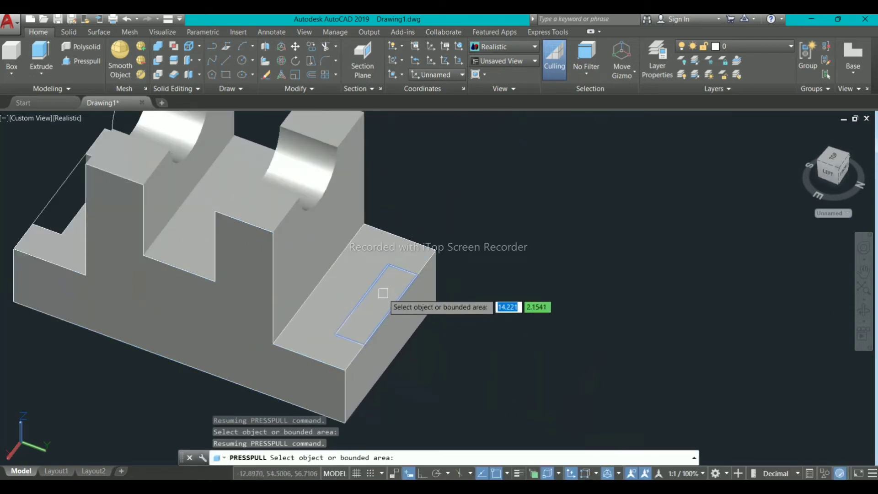
left_click(383, 293)
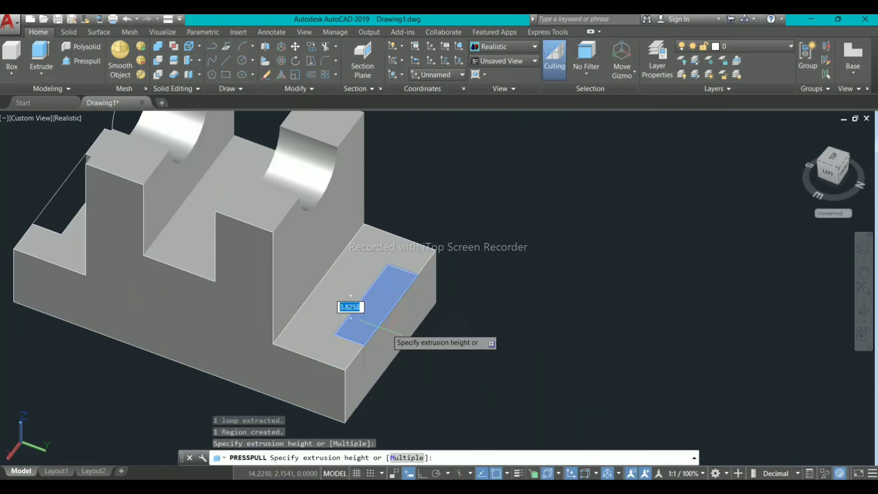
left_click(412, 395)
scroll(445, 368, "down", 2)
middle_click_drag(284, 334, 413, 332, "shift")
middle_click_drag(214, 325, 320, 276, "shift")
scroll(198, 301, "up", 2)
scroll(309, 299, "down", 3)
scroll(311, 280, "up", 2)
scroll(320, 277, "down", 2)
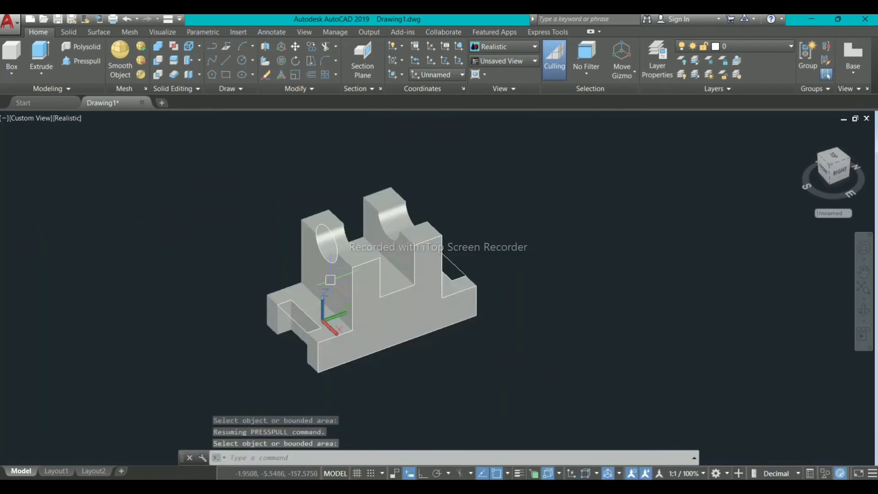
Step: Select the bracket solid and move it away from the leftover sketch profile, circle and rectangles
scroll(402, 303, "up", 2)
key("Return")
left_click(440, 309)
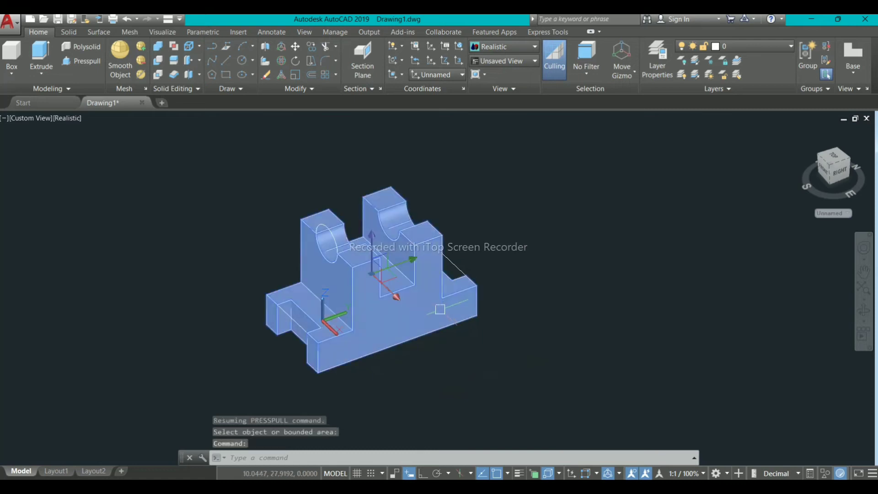
left_click(405, 267)
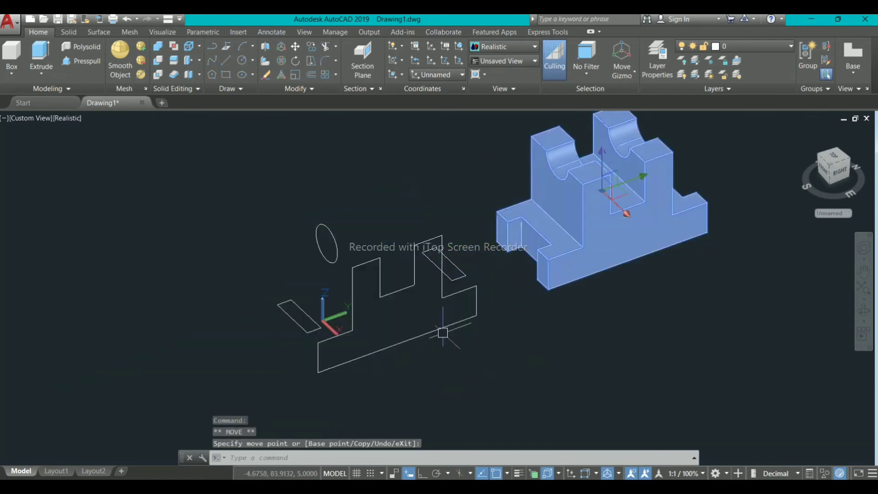
Step: Erase the leftover sketch profile, circle and both rectangles, keeping only the bracket solid
scroll(442, 332, "down", 3)
left_click(392, 335)
scroll(392, 335, "up", 3)
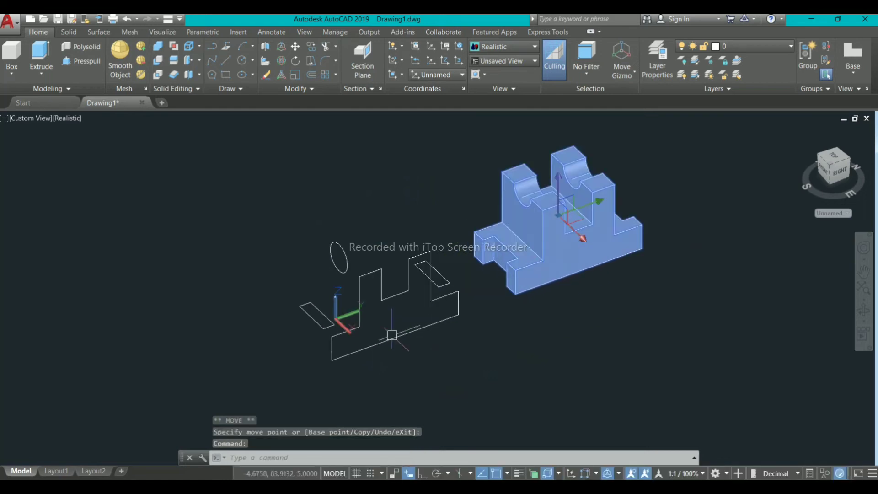
key("Escape")
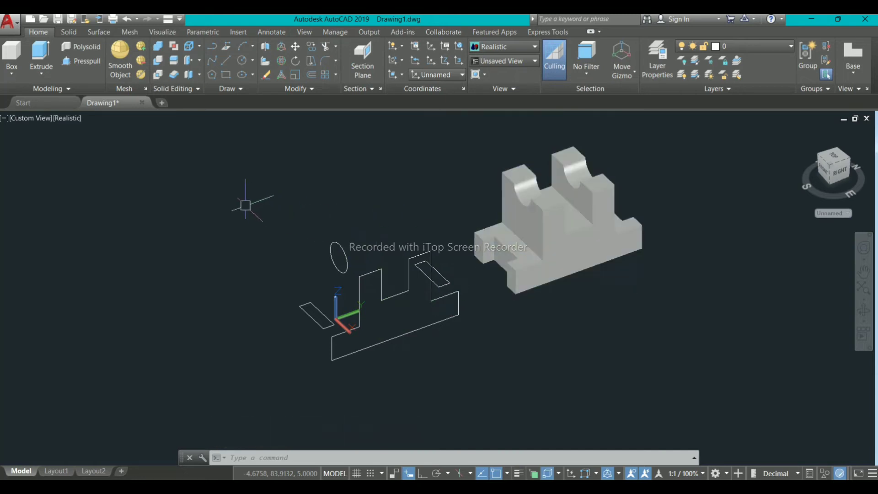
left_click(245, 205)
left_click(461, 369)
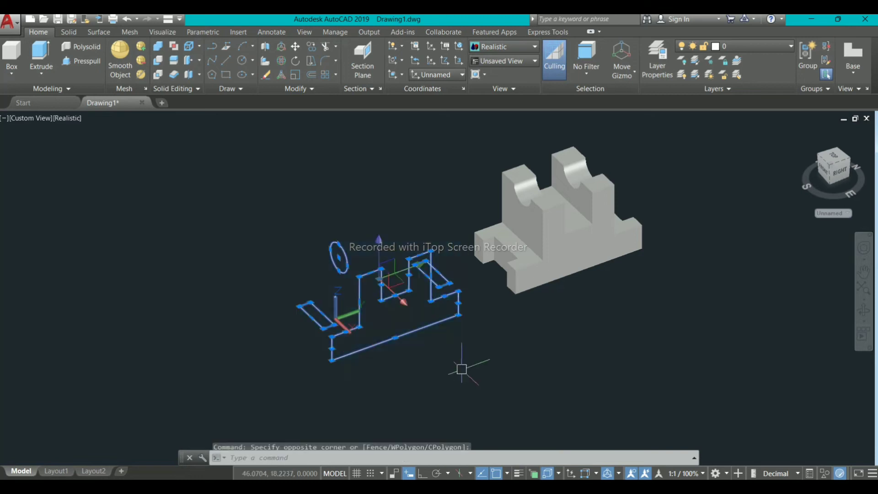
right_click(231, 188)
left_click(284, 257)
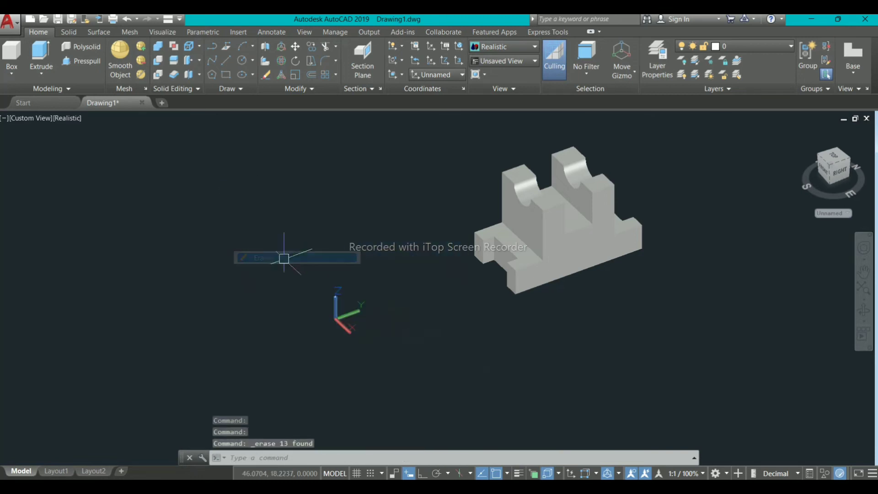
Step: Examine the finished bracket solid up close, including its curved recesses, central slot and ledge notches
scroll(581, 241, "up", 3)
mouse_move(581, 241)
middle_mouse_down()
mouse_move(468, 276)
mouse_move(486, 294)
mouse_move(505, 290)
mouse_move(439, 280)
mouse_move(470, 279)
mouse_move(469, 258)
middle_mouse_up()
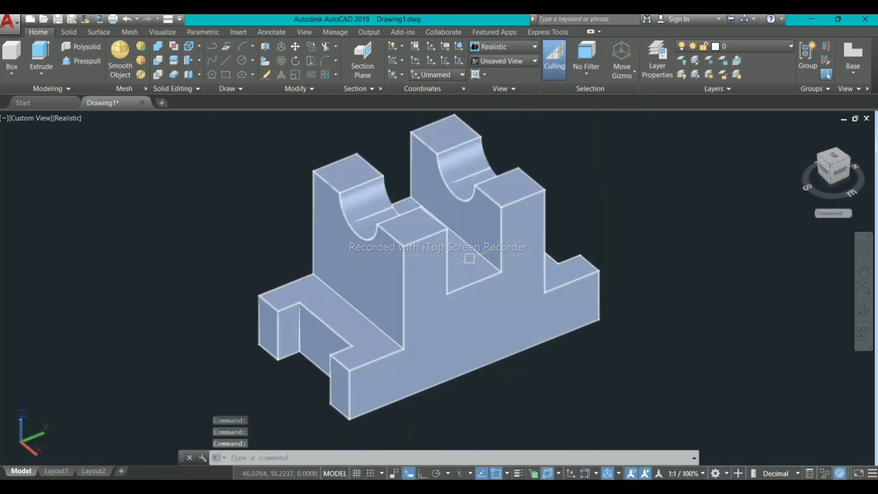
scroll(471, 259, "down", 4)
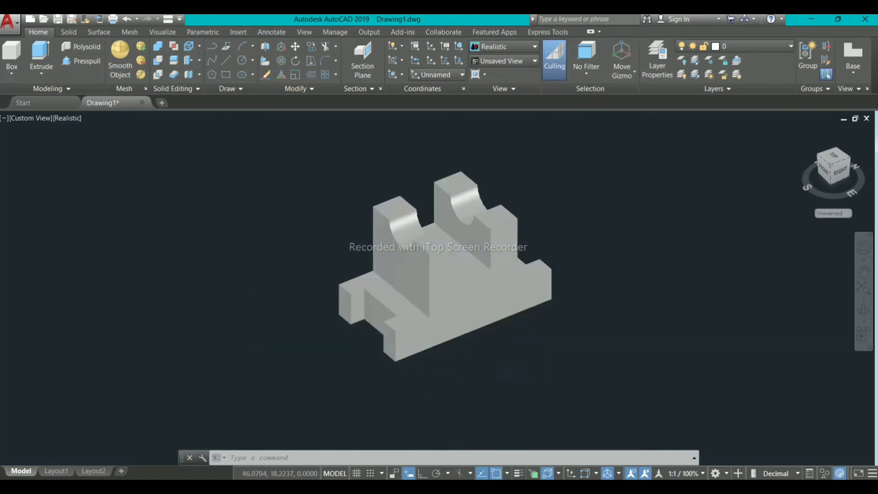
scroll(473, 264, "up", 4)
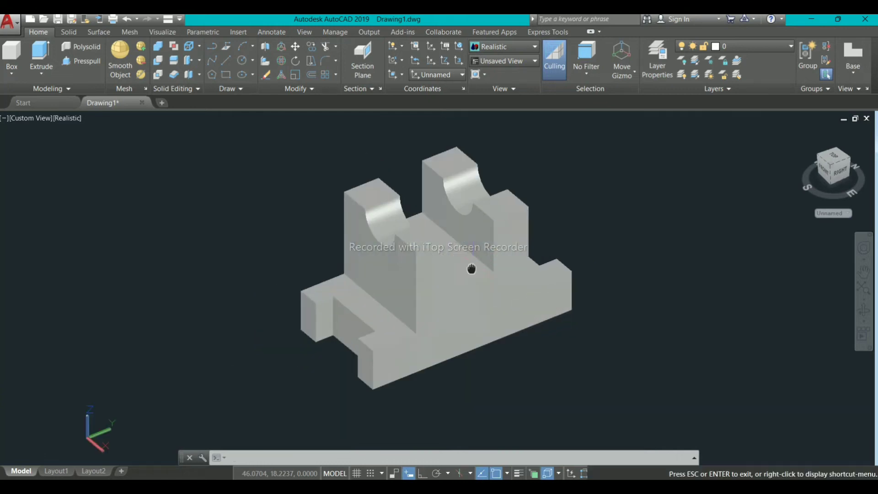
middle_click_drag(471, 269, 440, 279)
scroll(440, 279, "up", 2)
scroll(440, 279, "down", 2)
scroll(406, 280, "up", 2)
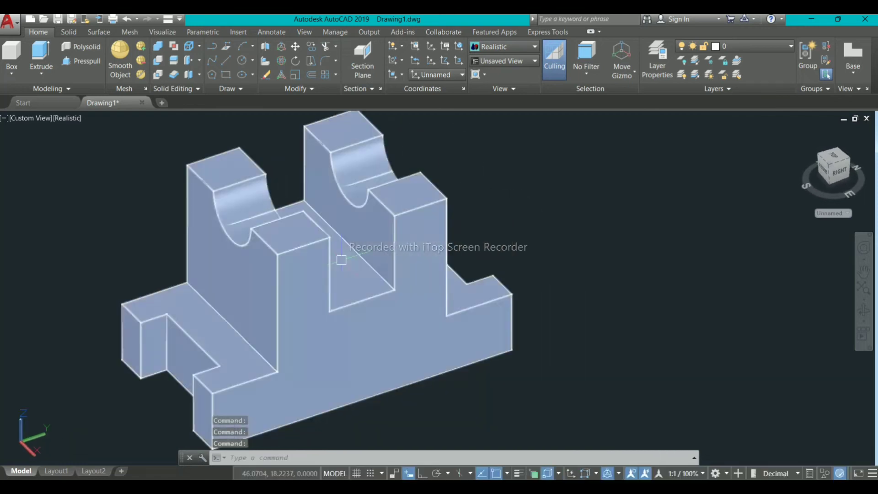
scroll(375, 266, "down", 2)
scroll(345, 249, "up", 2)
middle_click_drag(346, 249, 327, 253, "shift")
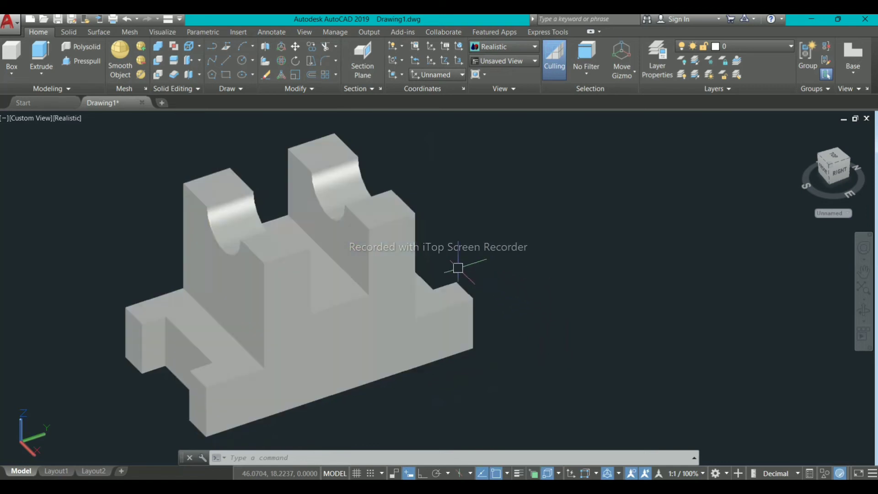
scroll(454, 273, "down", 5)
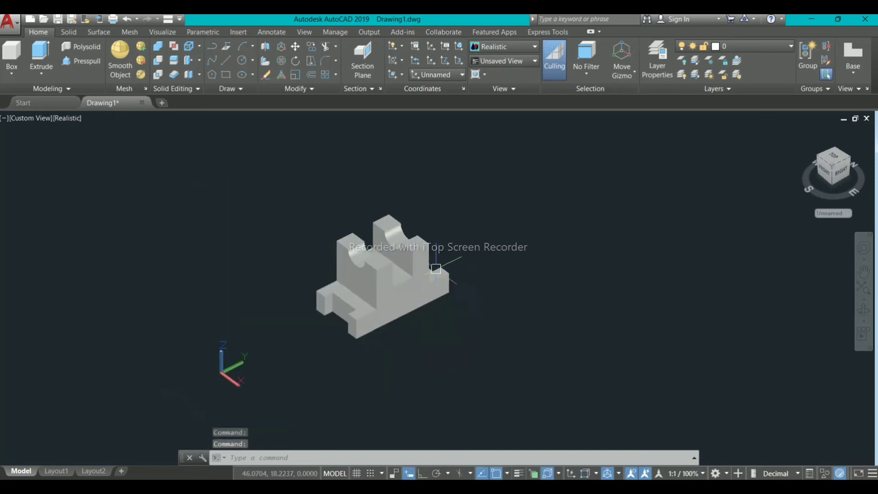
middle_click_drag(453, 278, 250, 307)
scroll(250, 307, "up", 2)
scroll(185, 161, "up", 2)
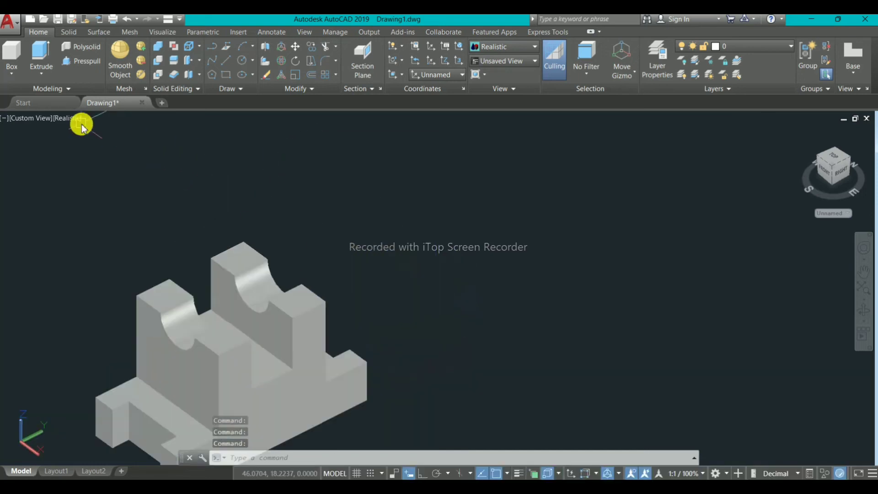
Step: Change the viewport's visual style to Shaded and centre the bracket in the view
left_click(68, 120)
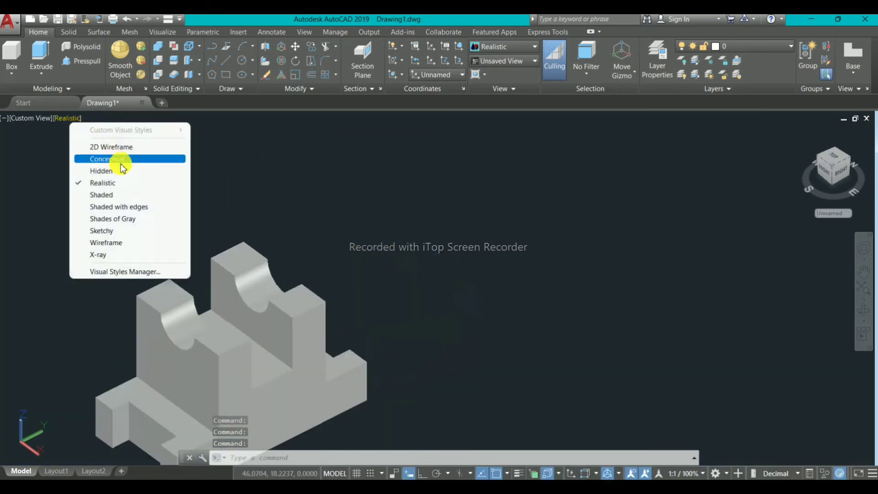
left_click(139, 195)
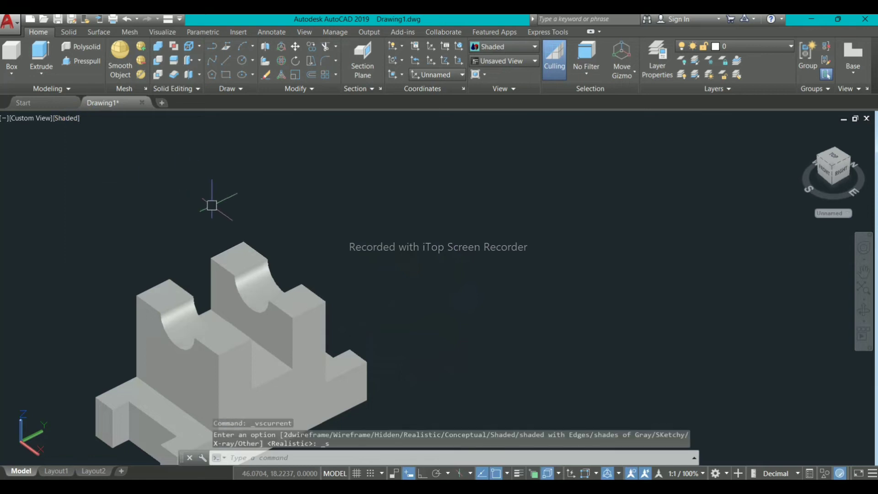
scroll(177, 197, "down", 2)
scroll(177, 197, "up", 3)
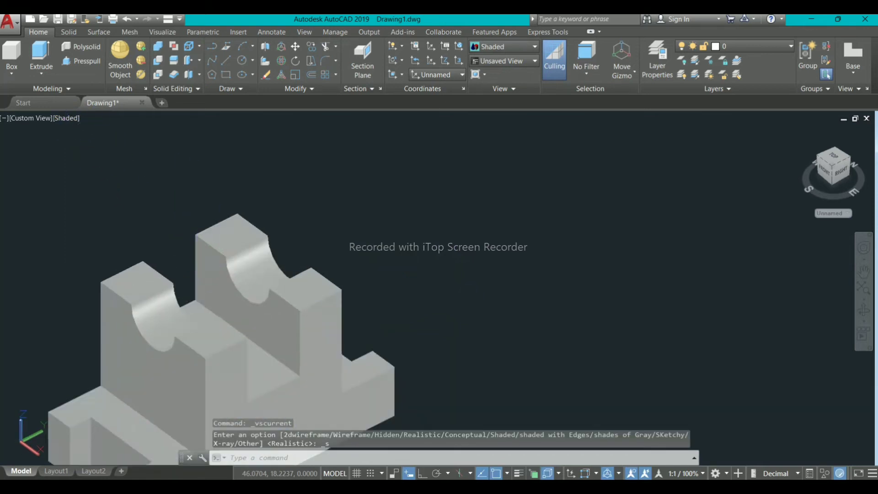
scroll(177, 197, "down", 2)
middle_click(203, 218)
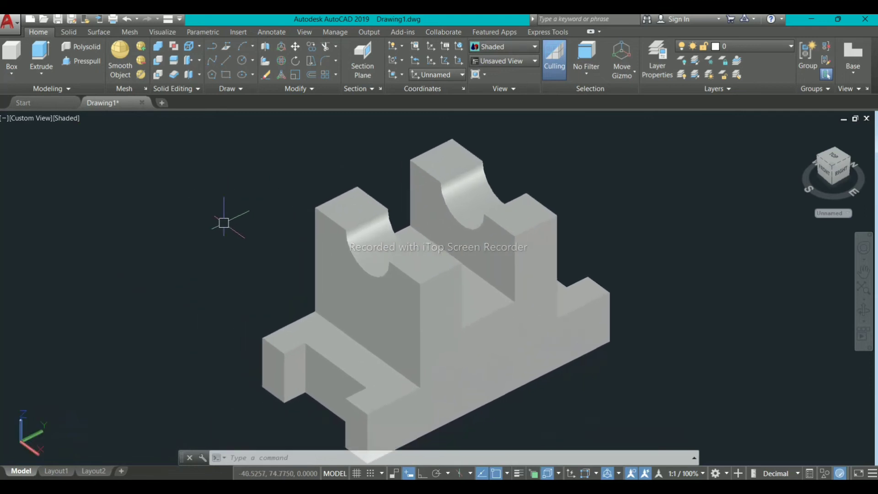
Step: Review the dimension types available for annotating the bracket
left_click(266, 32)
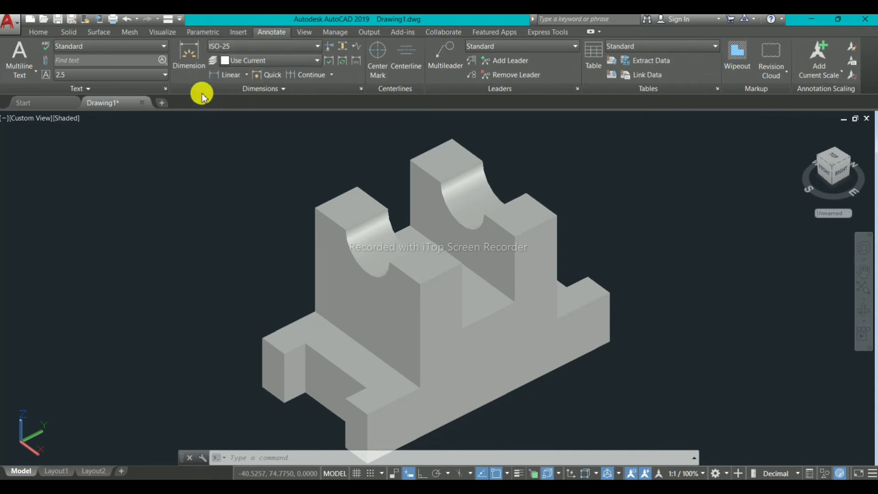
left_click(246, 76)
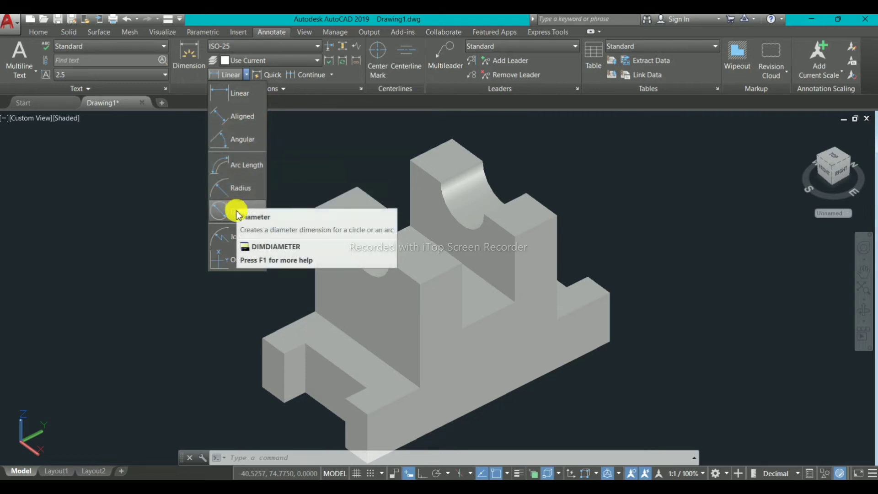
left_click(298, 188)
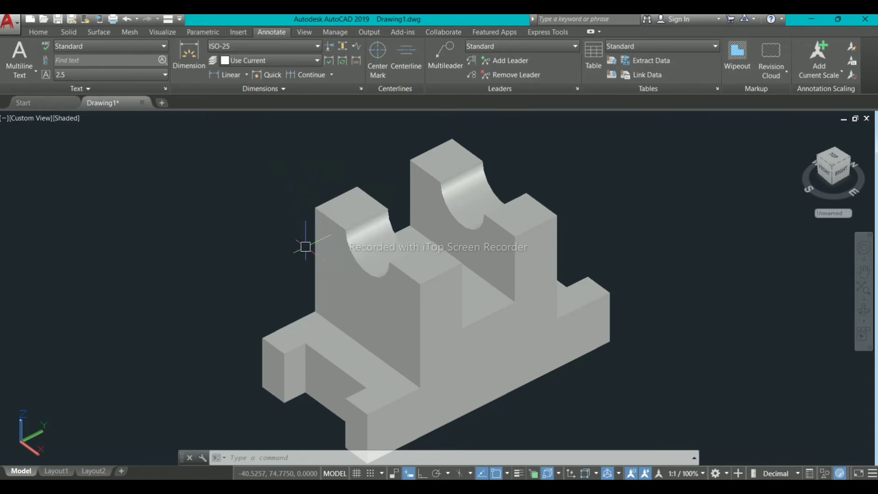
Step: Examine the bracket's long side face, upright faces and notched ledge as candidates for dimensioning
scroll(338, 275, "down", 3)
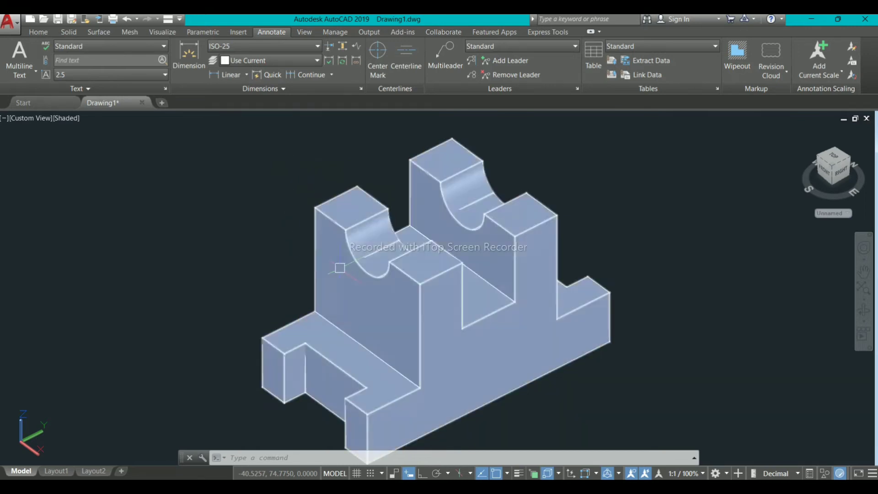
scroll(345, 291, "up", 1)
middle_click_drag(346, 292, 308, 271)
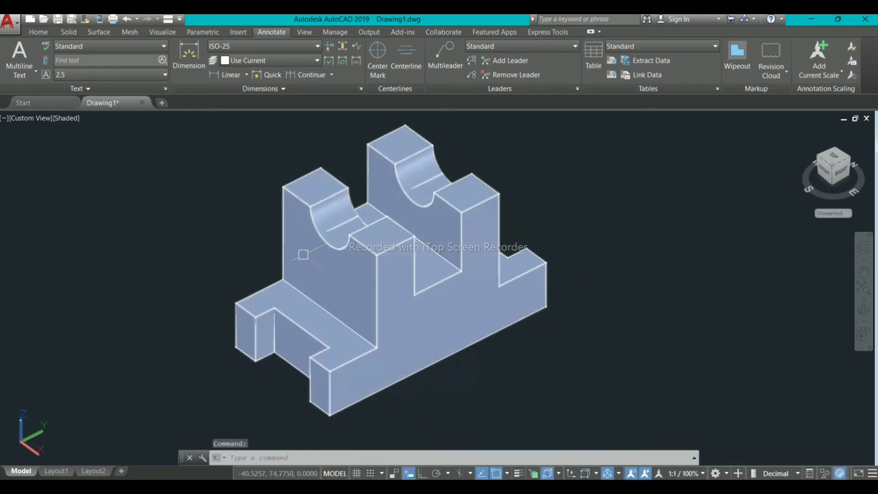
scroll(314, 274, "up", 2)
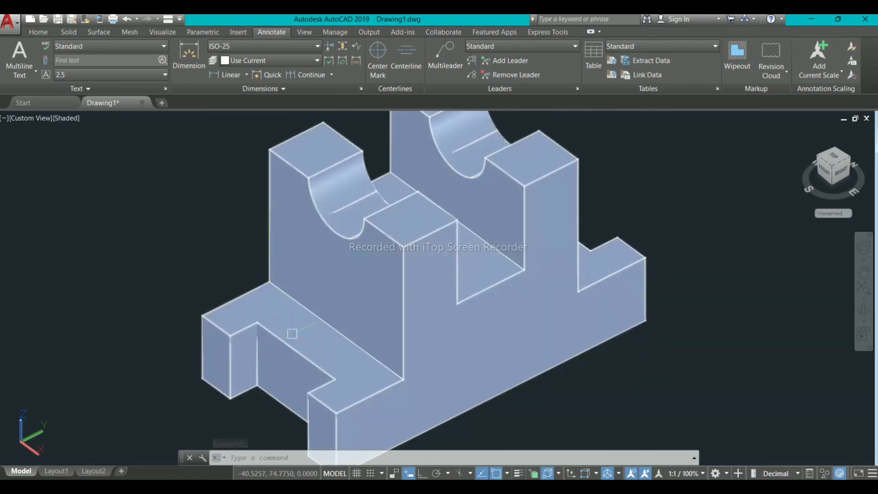
scroll(320, 247, "down", 3)
mouse_move(361, 308)
middle_mouse_down()
mouse_move(369, 270)
mouse_move(359, 291)
middle_mouse_up()
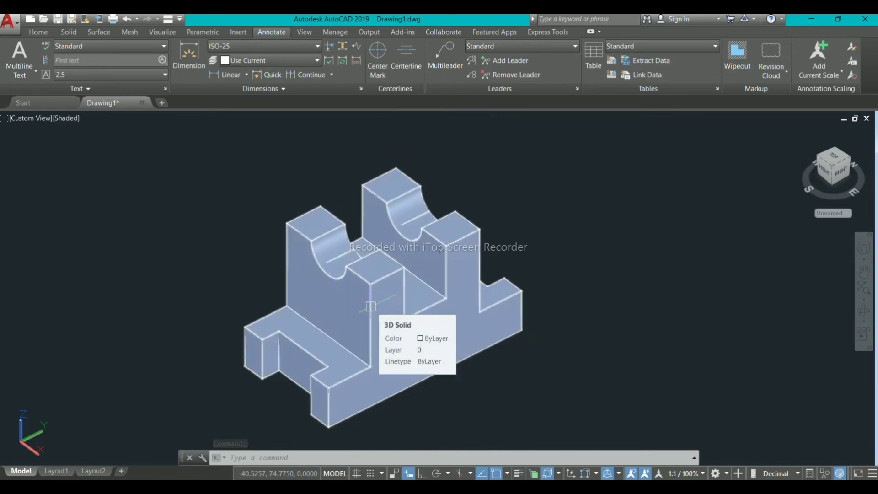
scroll(395, 327, "down", 2)
scroll(395, 326, "up", 3)
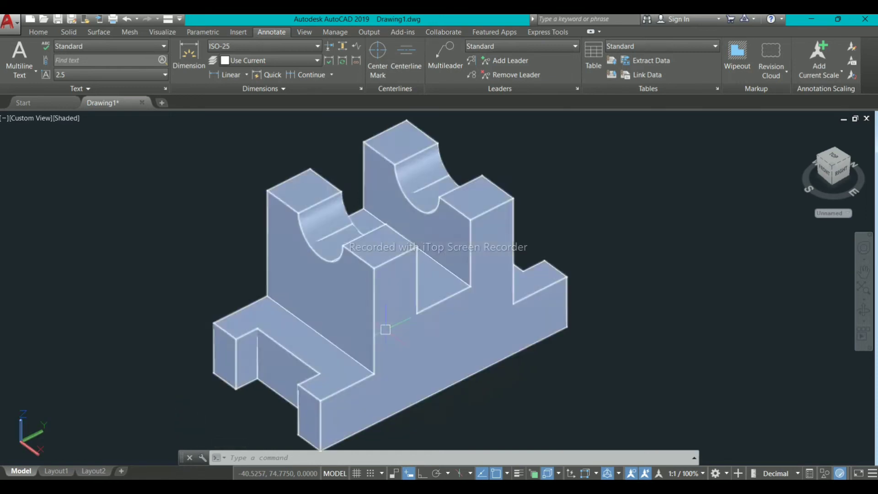
middle_click_drag(396, 327, 378, 319)
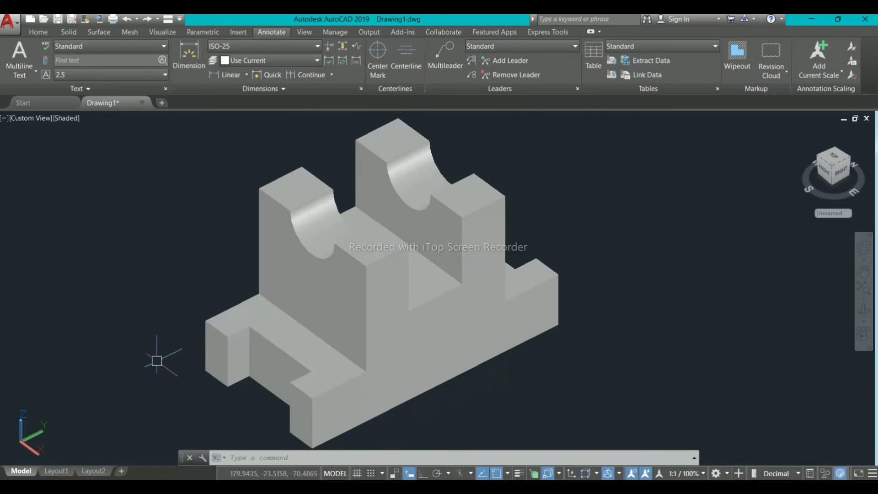
Step: Move and align the UCS to the bracket's long stepped side face so its XY plane lies on that face
scroll(156, 360, "down", 2)
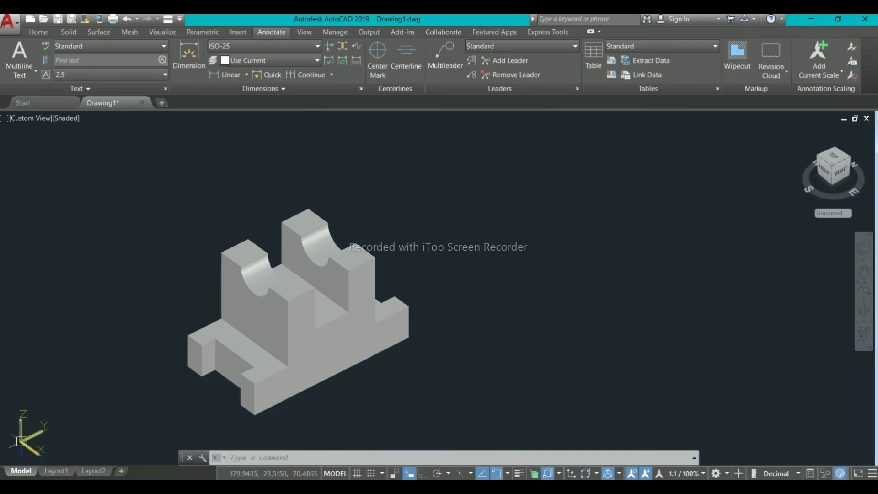
left_click(21, 441)
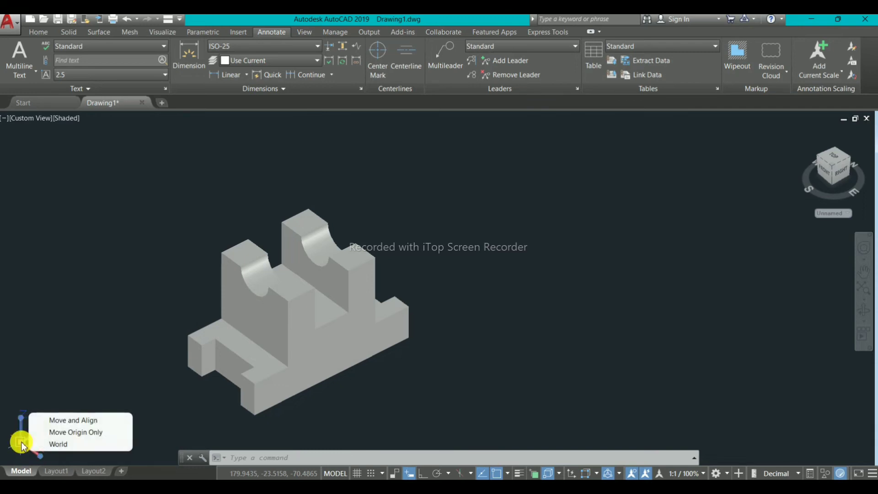
left_click(21, 442)
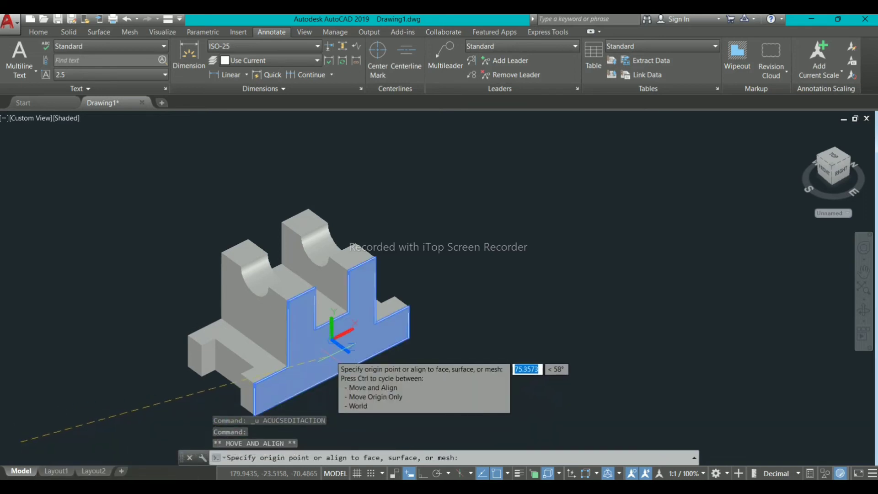
left_click(331, 340)
Step: Add a linear dimension between the two end corners of the long side face's bottom edge, placing the dimension line below the edge
scroll(339, 333, "up", 6)
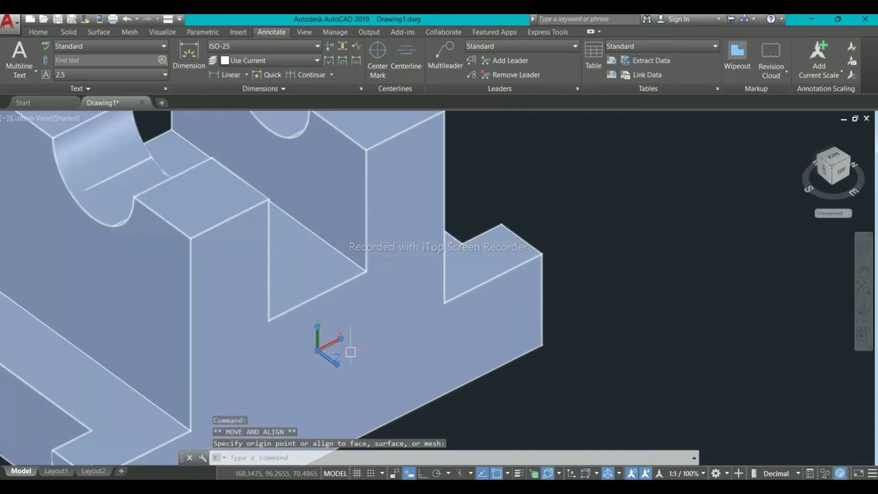
scroll(350, 352, "down", 5)
middle_click_drag(339, 350, 317, 332, "shift")
scroll(333, 325, "up", 4)
scroll(329, 339, "down", 5)
scroll(307, 348, "up", 2)
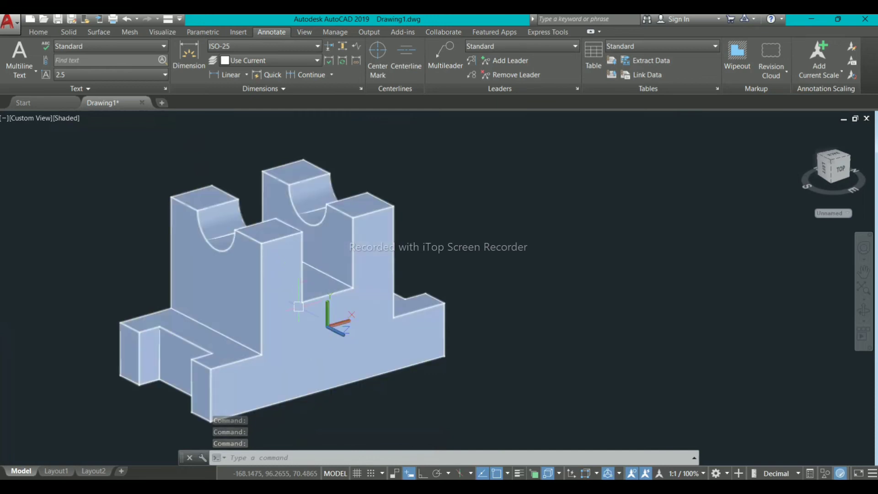
left_click(233, 76)
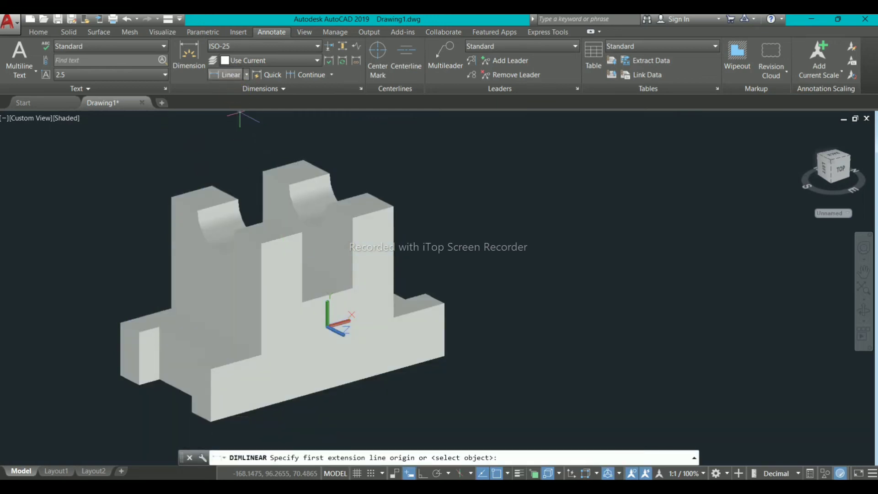
left_click(210, 421)
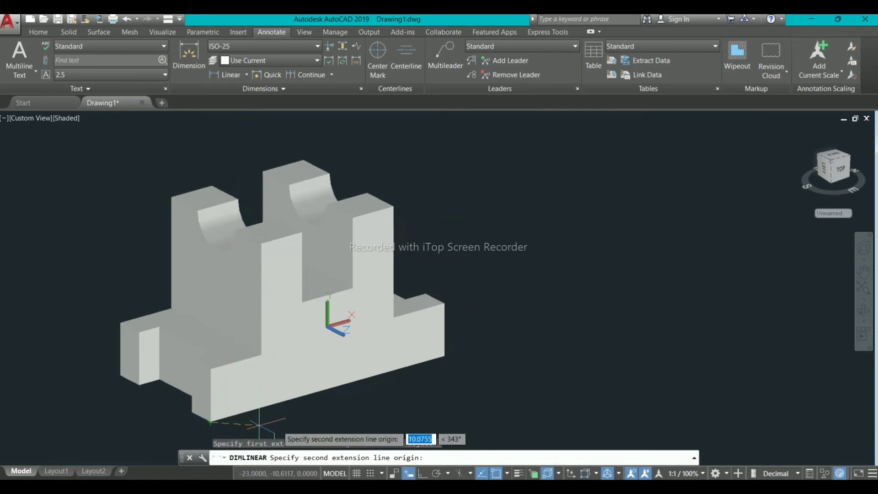
left_click(443, 355)
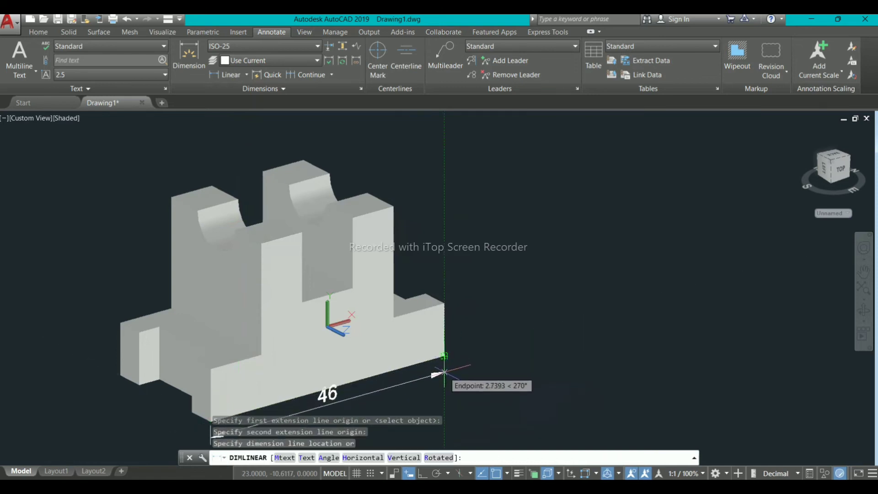
middle_click_drag(444, 373, 444, 327)
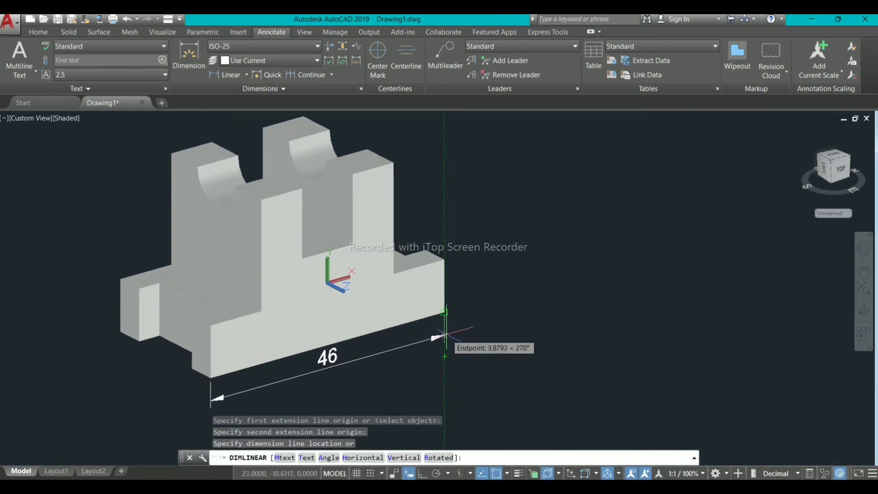
left_click(444, 337)
scroll(350, 361, "down", 2)
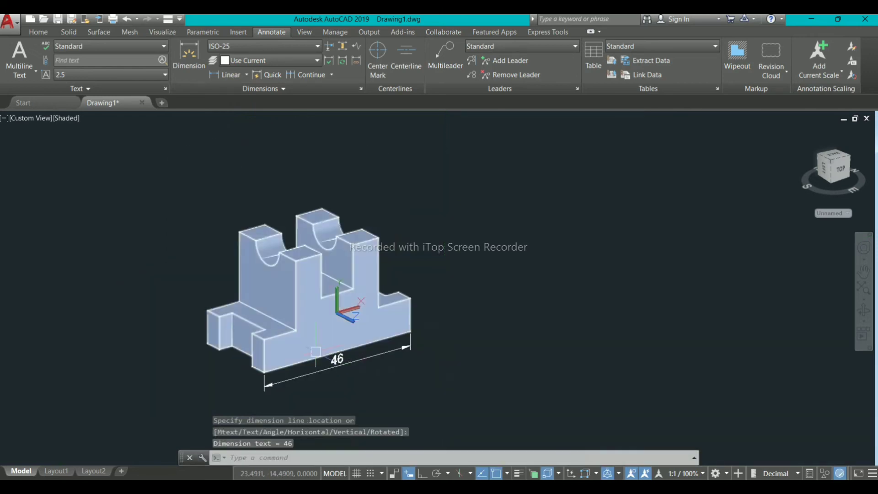
scroll(293, 353, "up", 2)
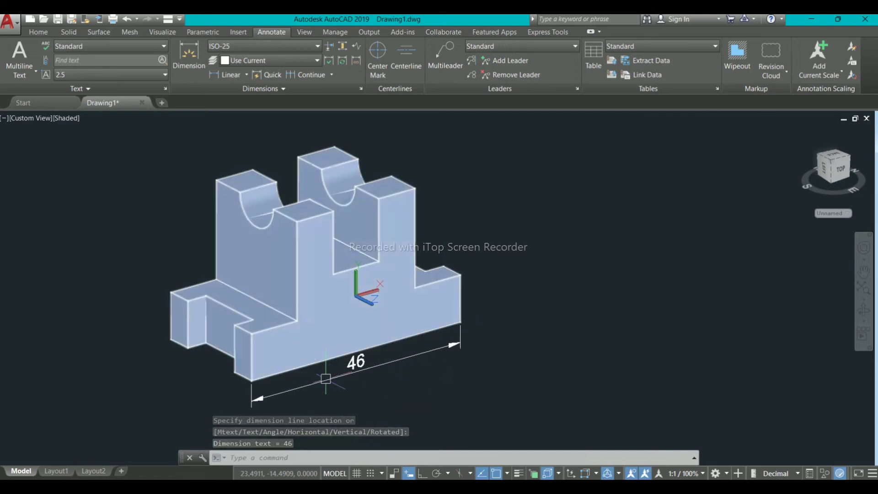
Step: Add a linear dimension across the gap between the two uprights on the long side face, placing its line below the slot floor
middle_click_drag(292, 354, 282, 365)
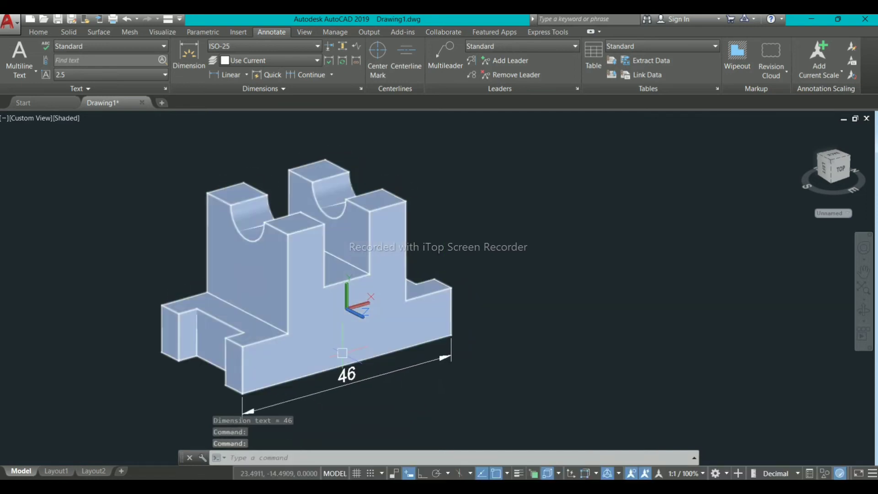
middle_click_drag(395, 342, 365, 327, "shift")
scroll(355, 351, "up", 2)
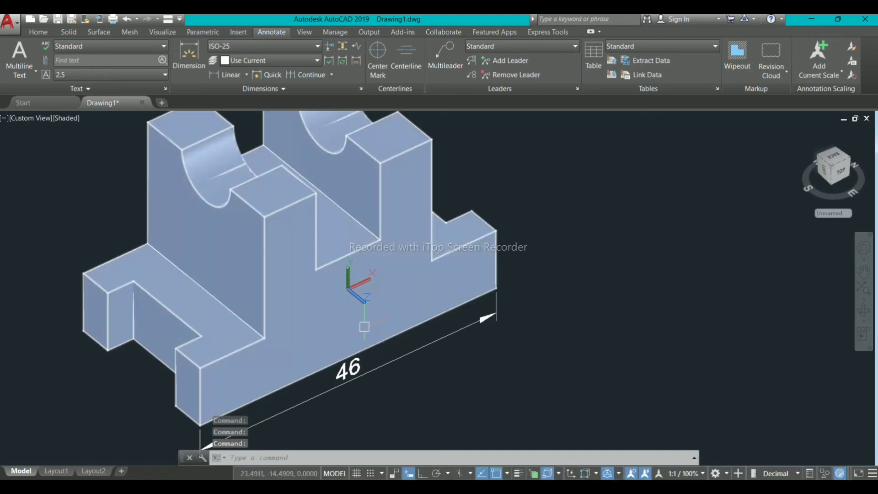
scroll(329, 347, "down", 2)
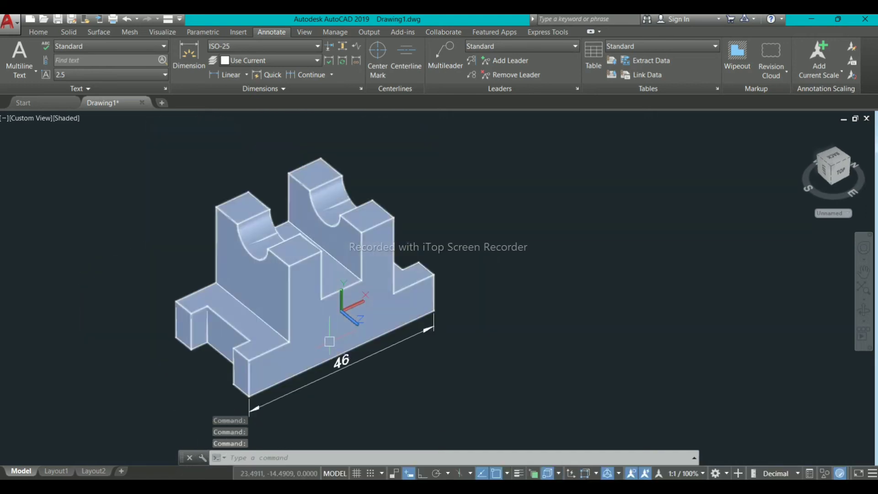
left_click(224, 76)
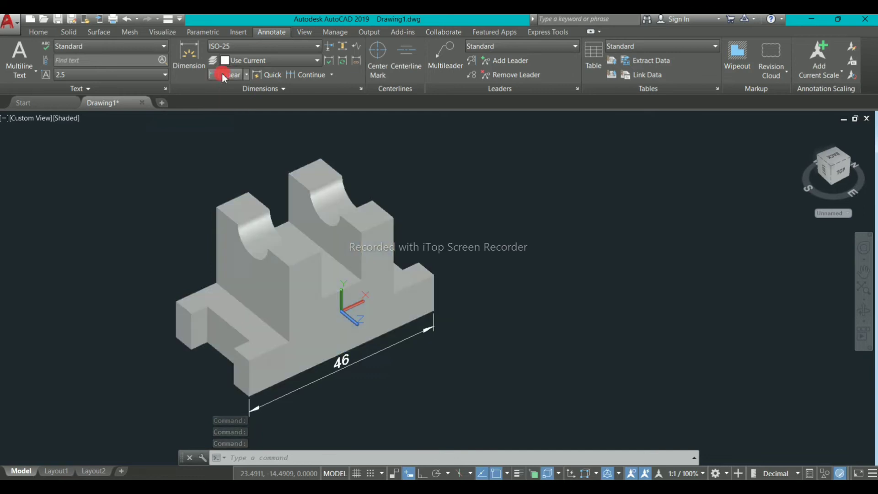
left_click(322, 249)
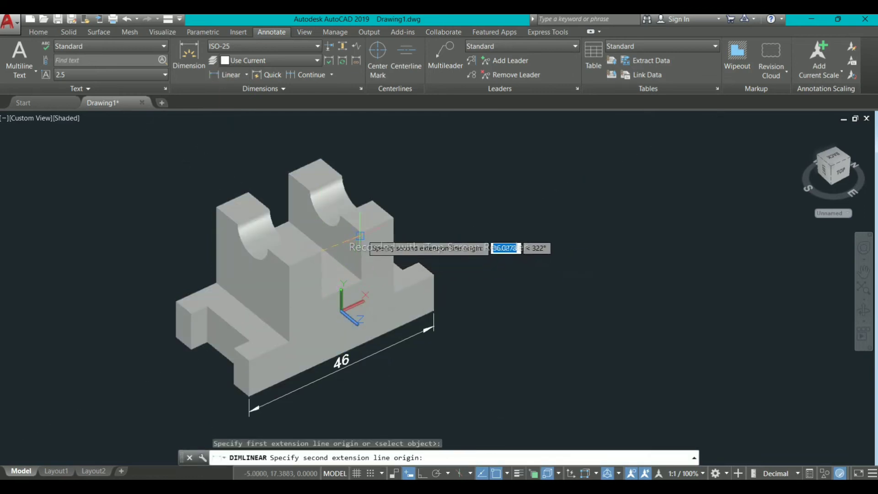
scroll(361, 234, "up", 6)
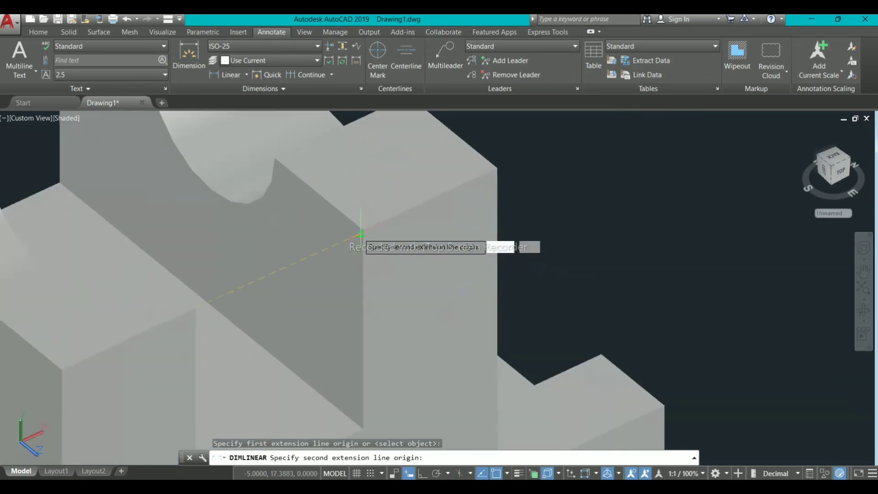
left_click(364, 228)
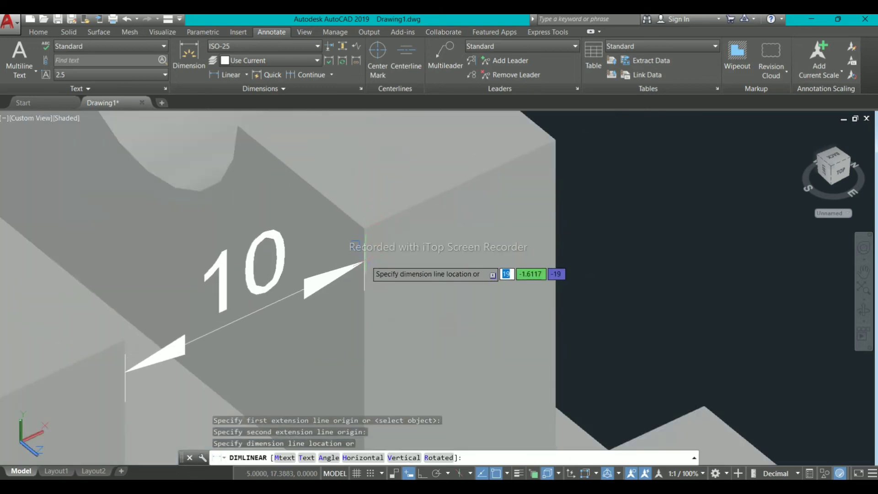
left_click(361, 243)
scroll(402, 306, "down", 2)
scroll(386, 309, "down", 5)
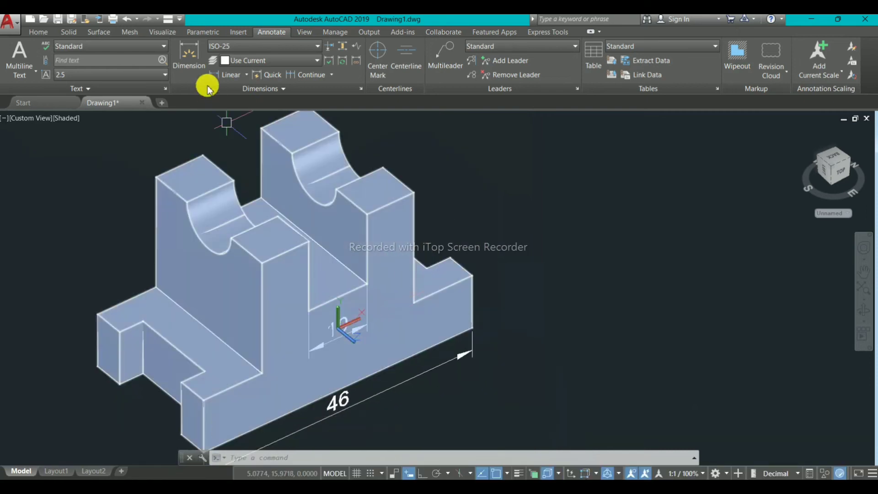
Step: Try to add a linear dimension between the inner corners of the two end notches, with its line across the middle of the side face
left_click(222, 74)
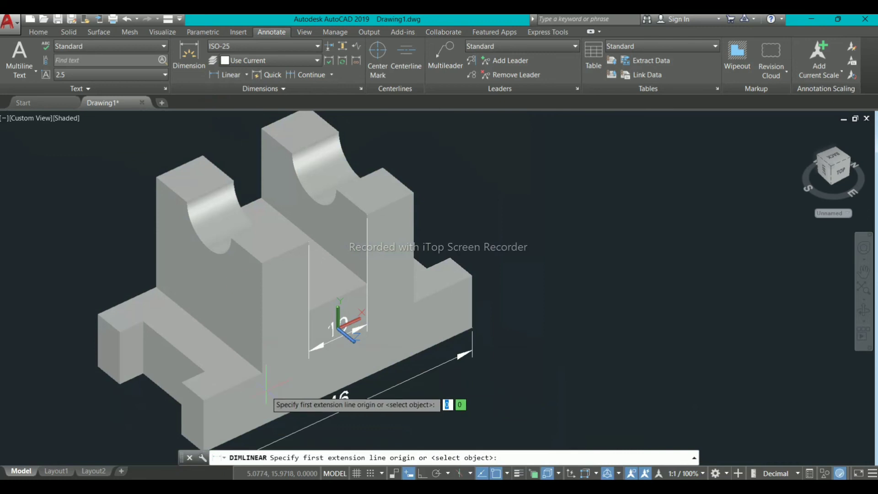
left_click(202, 371)
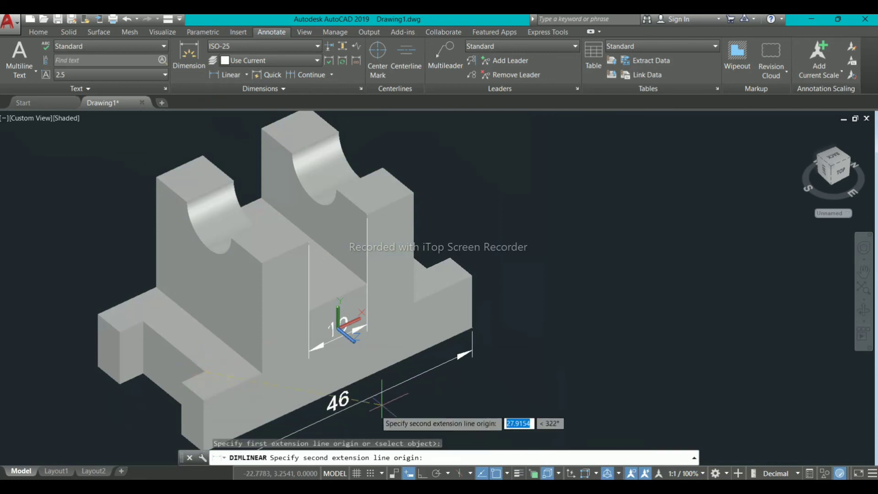
left_click(427, 269)
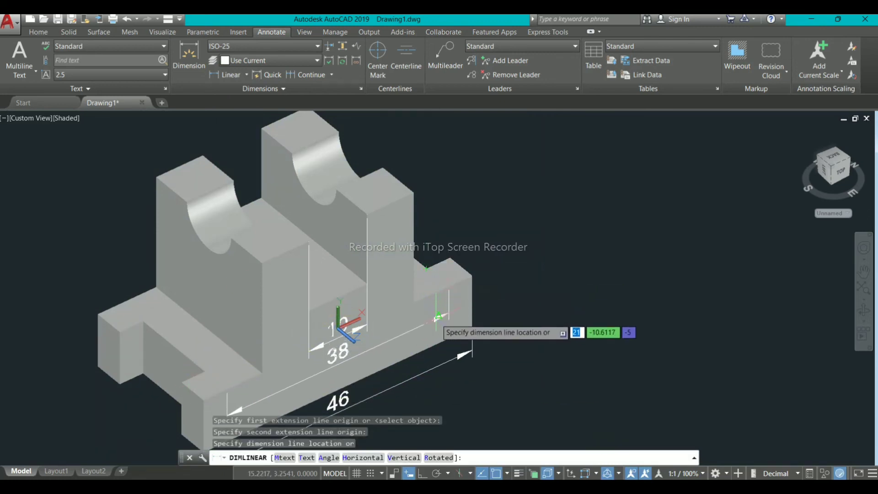
left_click(436, 327)
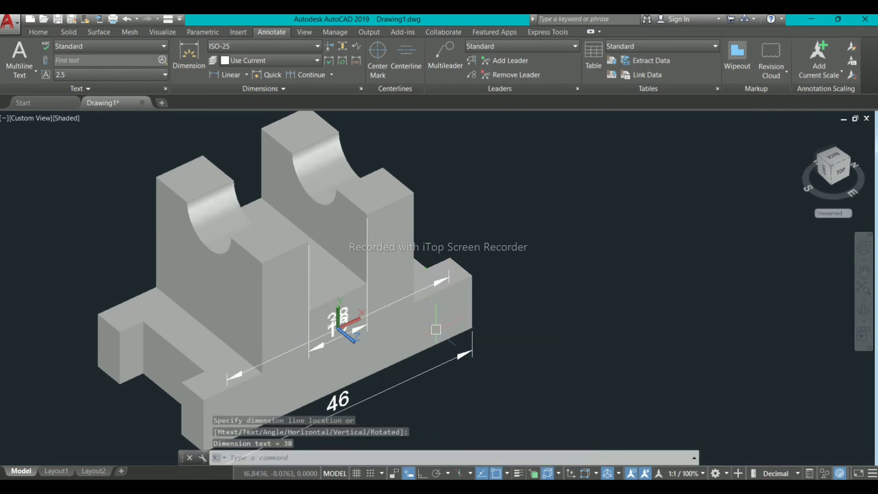
key("ctrl+z")
Step: Add a linear dimension between the inner corners of the two end notches, placing its line along the side face's bottom edge
scroll(346, 355, "up", 5)
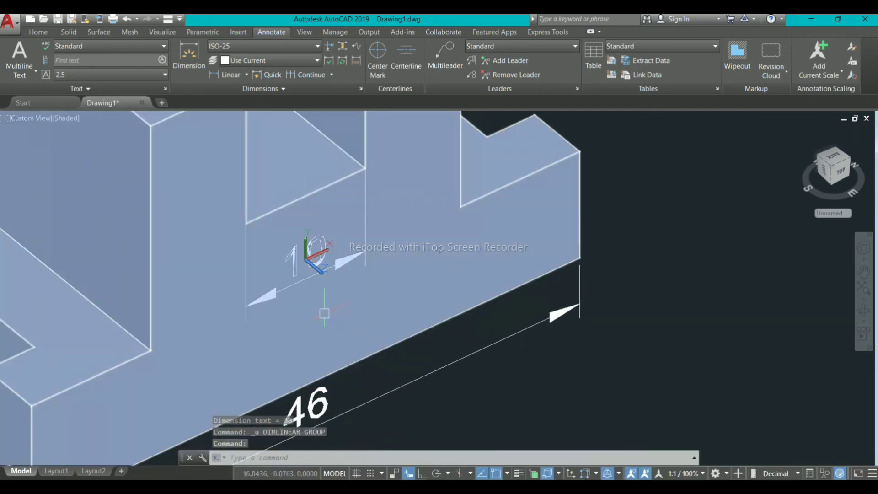
scroll(344, 316, "down", 5)
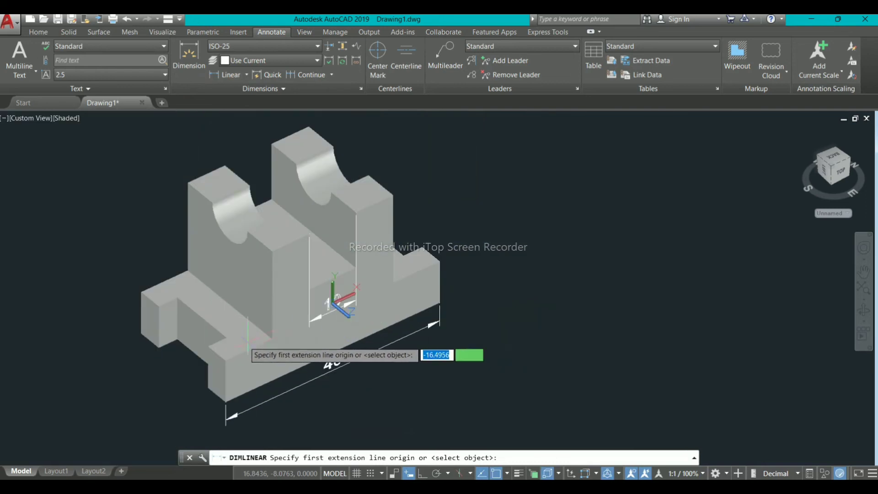
left_click(241, 341)
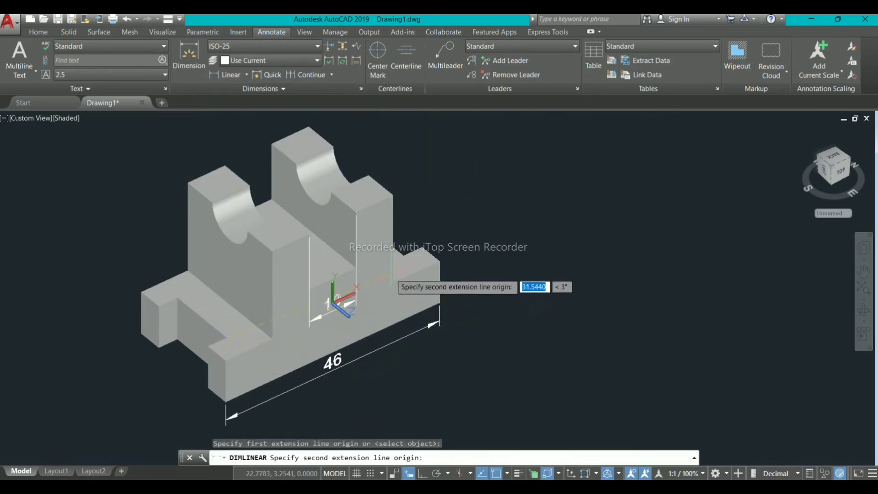
left_click(421, 257)
left_click(435, 321)
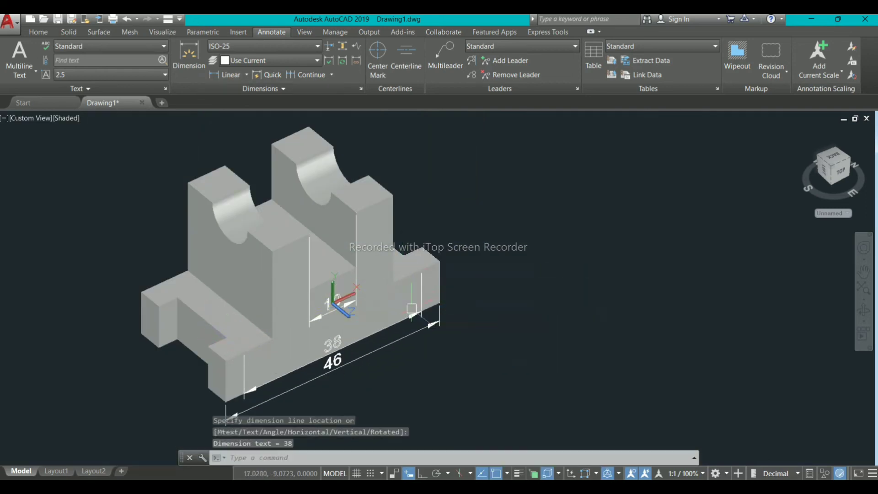
scroll(330, 390, "up", 2)
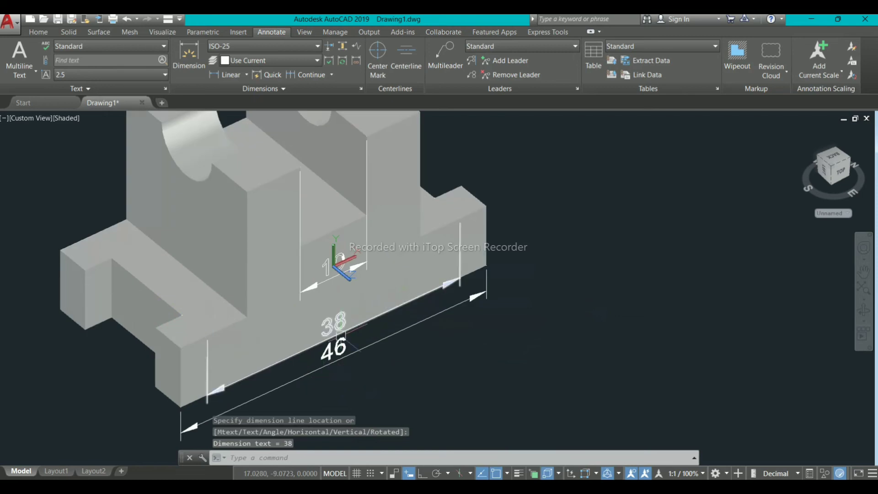
scroll(348, 319, "down", 2)
scroll(325, 350, "up", 2)
middle_click_drag(325, 357, 308, 369)
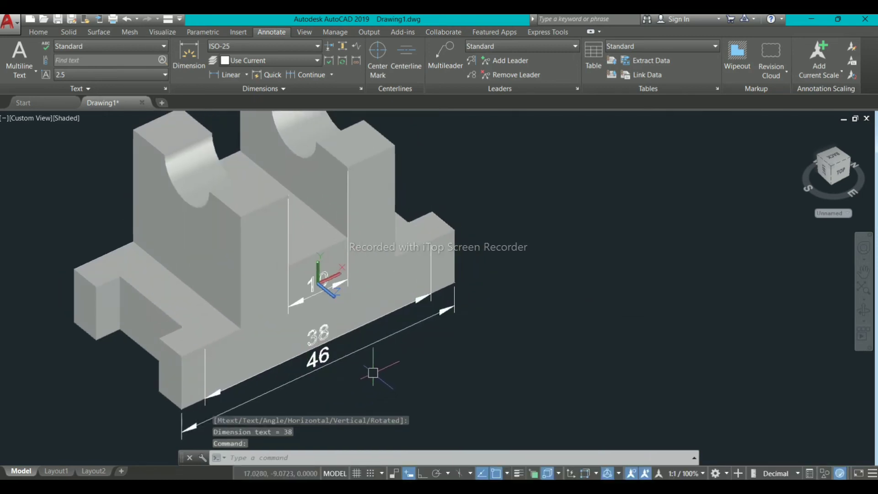
Step: Move and align the UCS to the top face of the front-left upright so its XY plane lies on that face
scroll(361, 368, "down", 3)
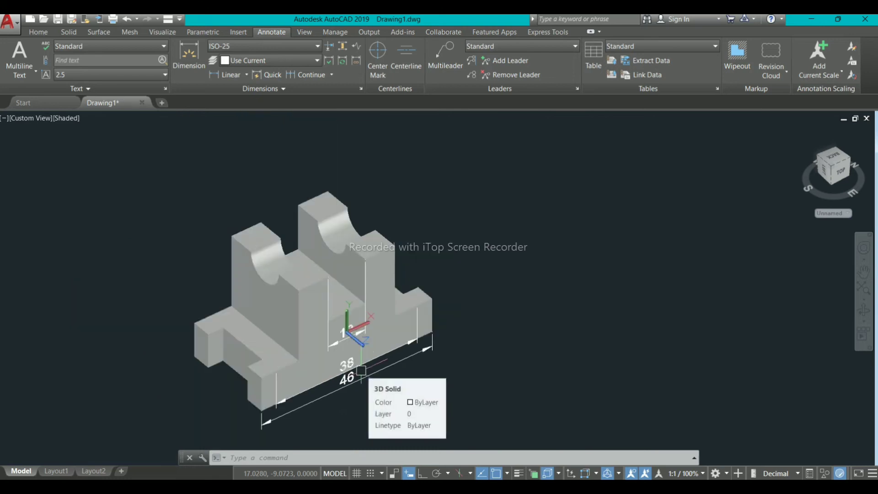
scroll(341, 359, "up", 2)
middle_click_drag(341, 358, 344, 363)
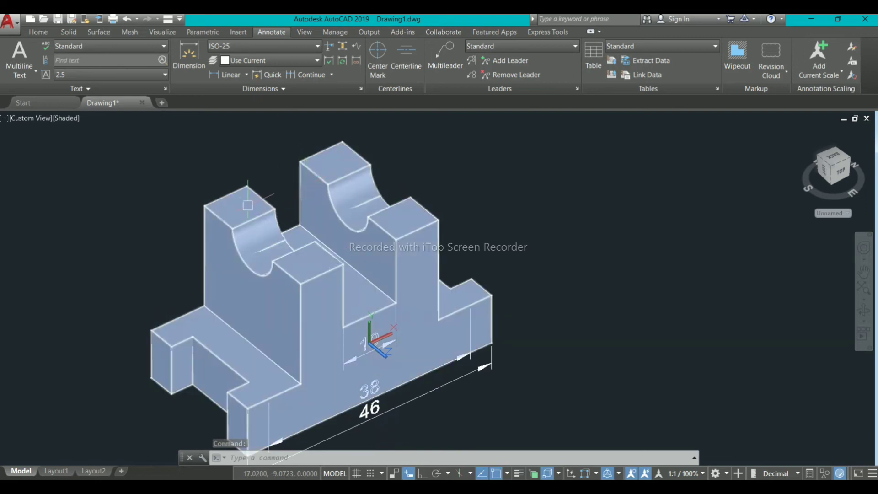
left_click(375, 347)
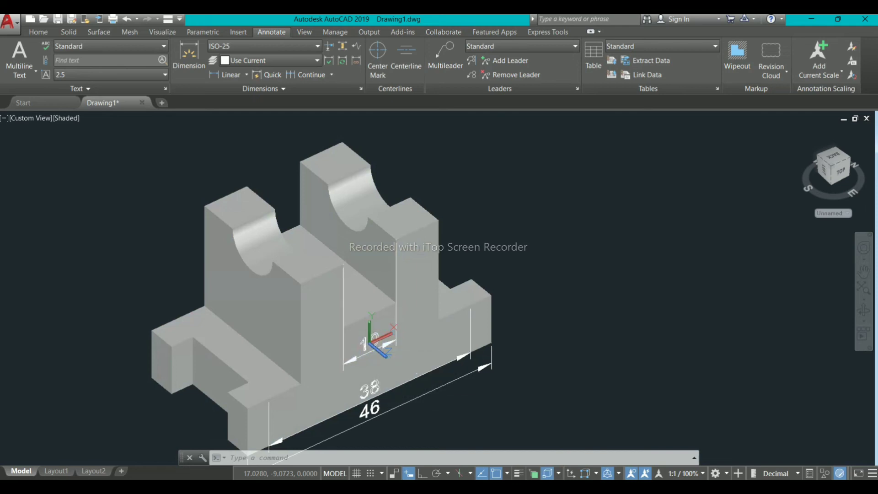
left_click(371, 346)
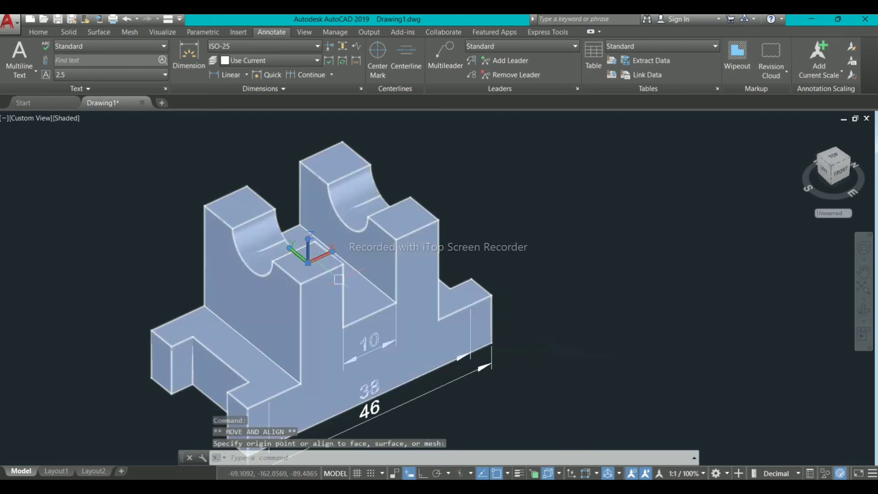
left_click(338, 279)
Step: Add a linear dimension between the outer top corners of the two front uprights, placing its line just in front of the long side face
key("Return")
scroll(325, 281, "up", 2)
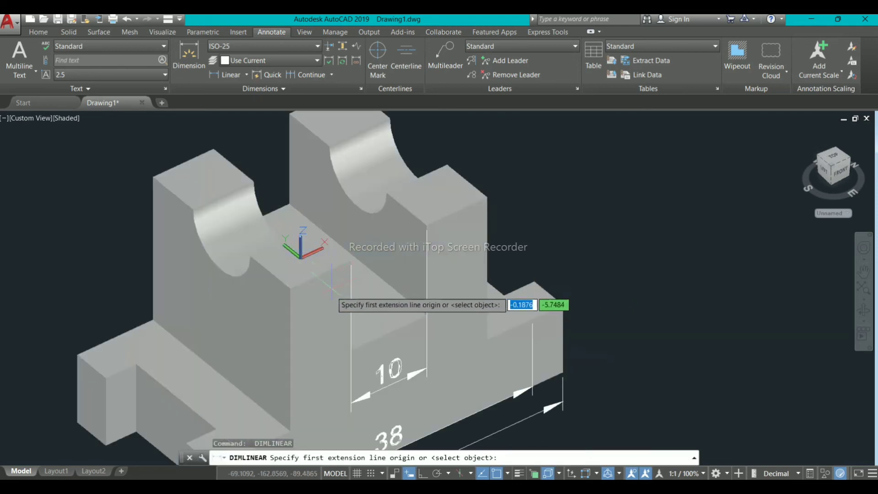
left_click(290, 288)
left_click(487, 197)
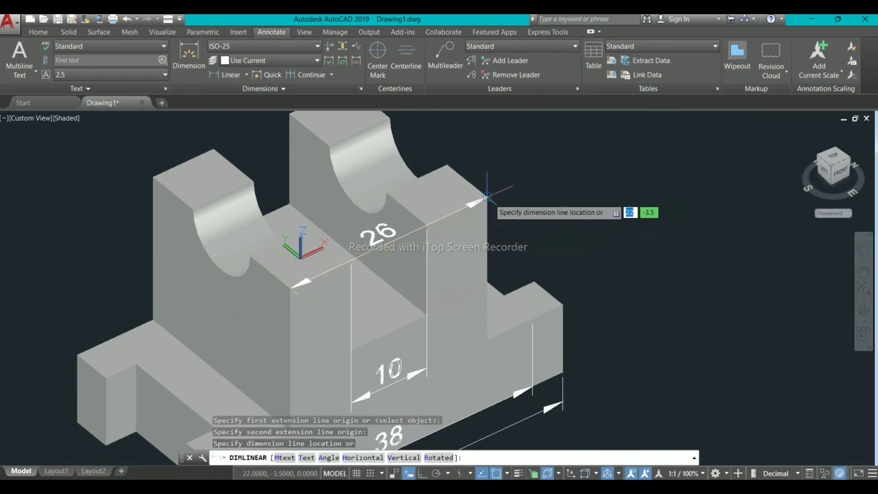
left_click(497, 212)
scroll(530, 269, "down", 2)
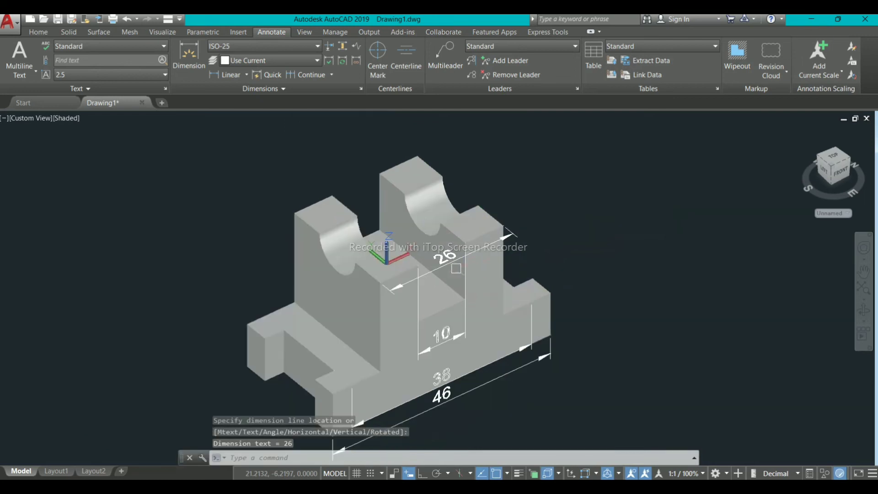
scroll(432, 251, "up", 3)
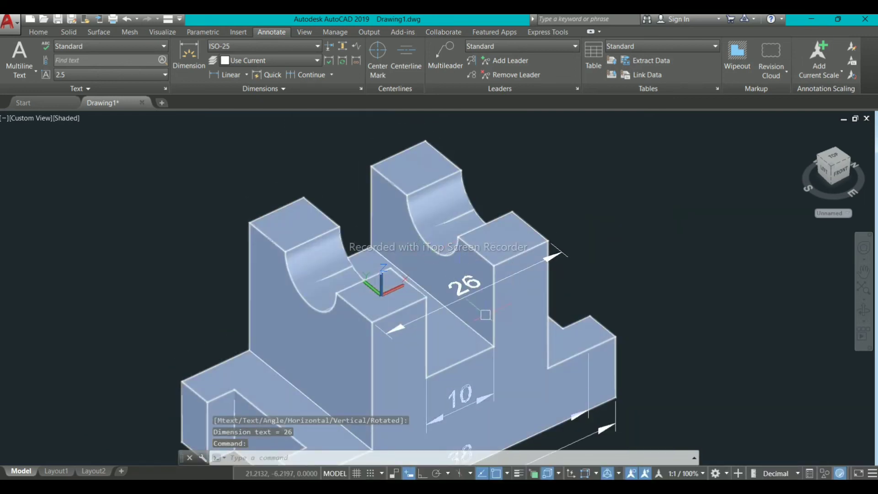
scroll(485, 314, "down", 2)
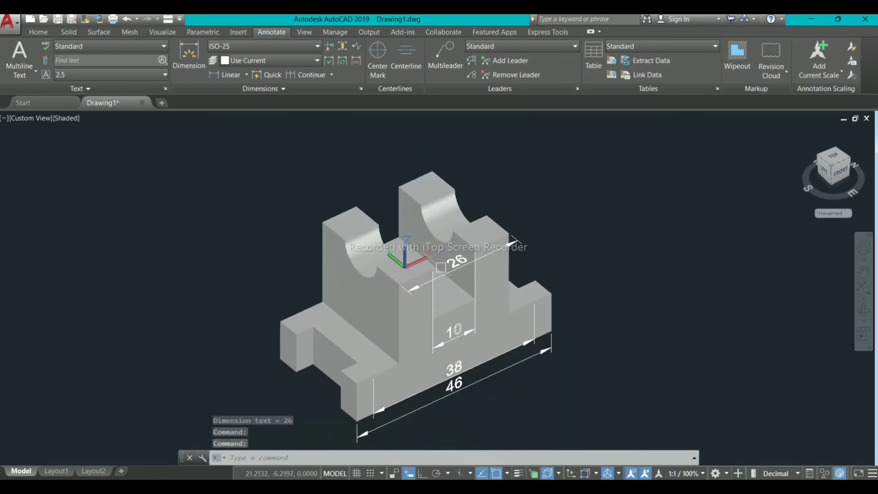
Step: Move and align the UCS to the top face of the notched ledge at the bracket's near end
scroll(418, 272, "up", 4)
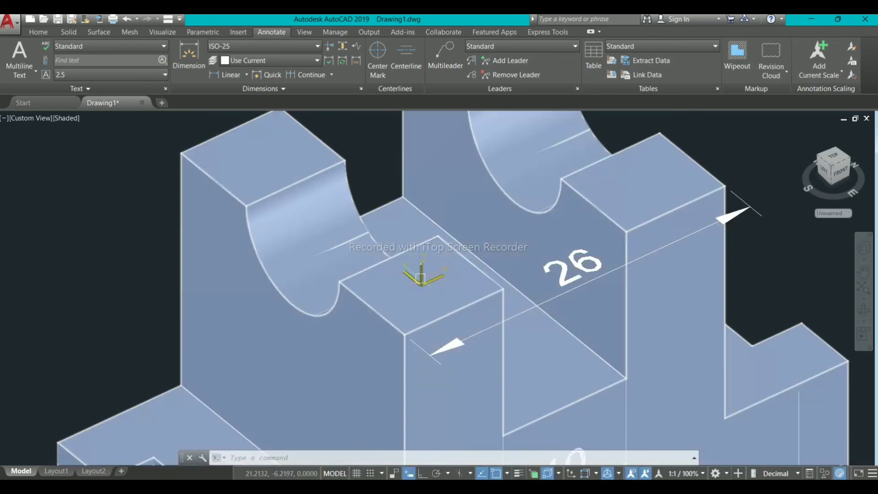
left_click(419, 279)
left_click(421, 284)
scroll(421, 283, "down", 5)
scroll(347, 362, "up", 4)
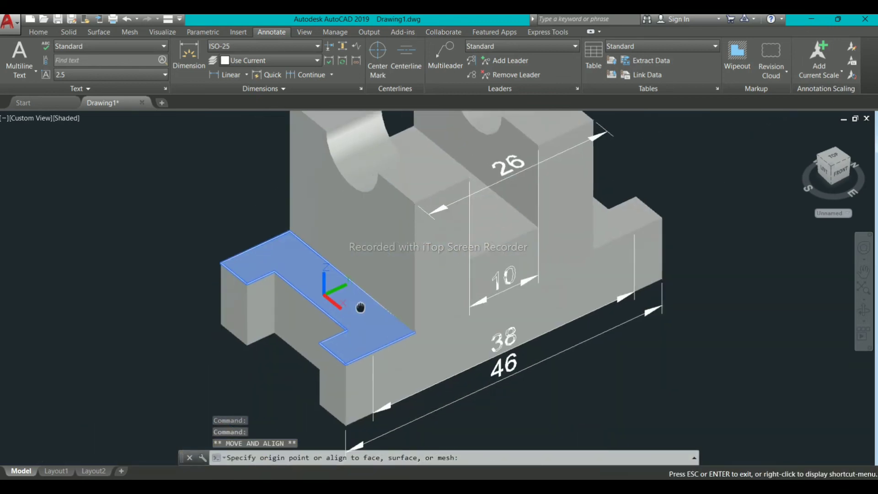
middle_click_drag(360, 307, 362, 301)
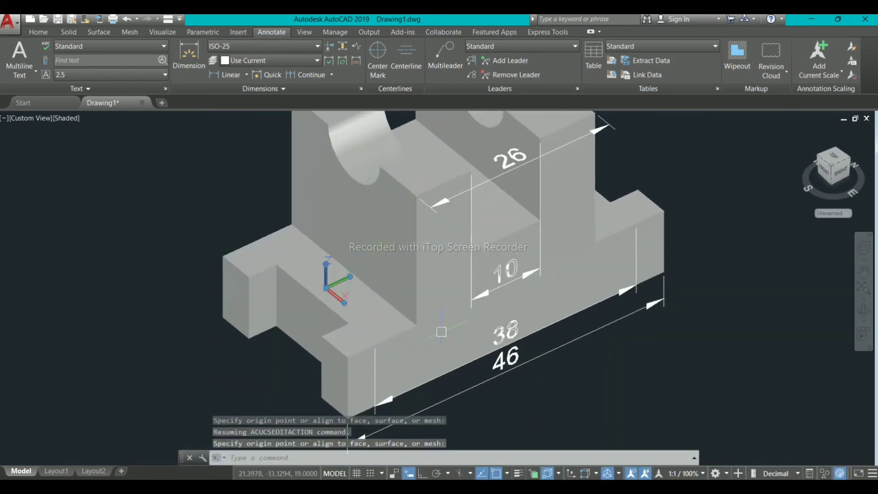
middle_click_drag(441, 334, 354, 273, "shift")
key("Escape")
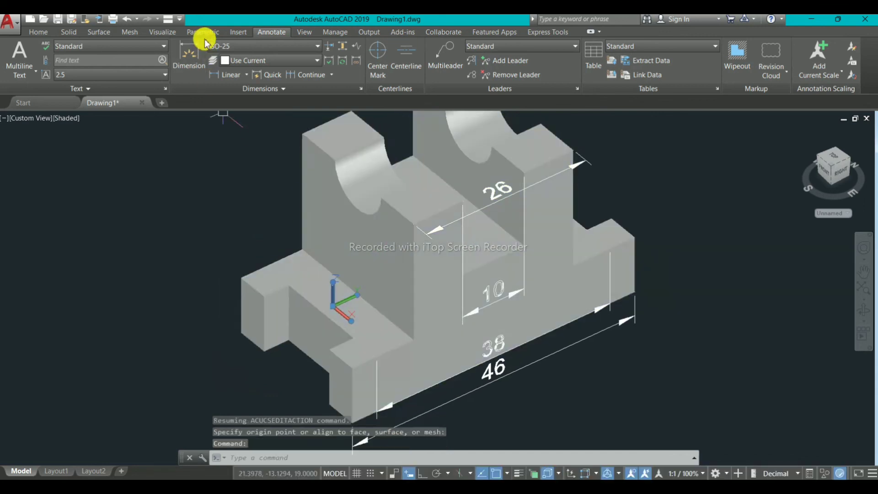
Step: Add a linear dimension along the edge where the upright wall meets the notched ledge, placing its line beyond the ledge's notched end
left_click(223, 75)
middle_click_drag(244, 304, 241, 275)
left_click(300, 221)
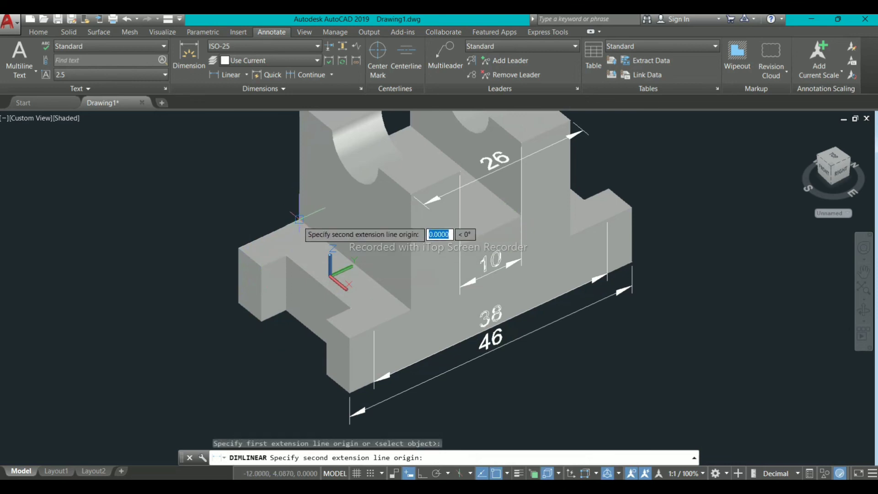
left_click(411, 310)
left_click(293, 353)
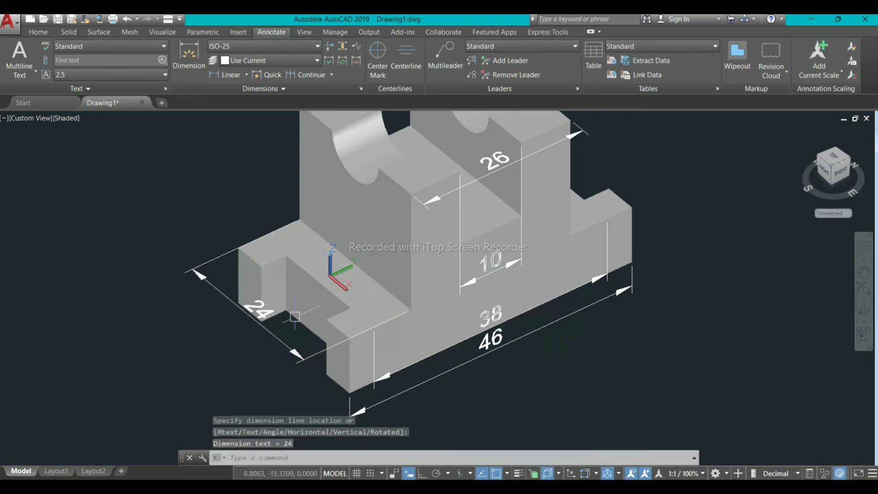
Step: Add a linear dimension across the notch opening at the bracket's near end, placing its line along the ledge's outer top edge
scroll(261, 254, "up", 2)
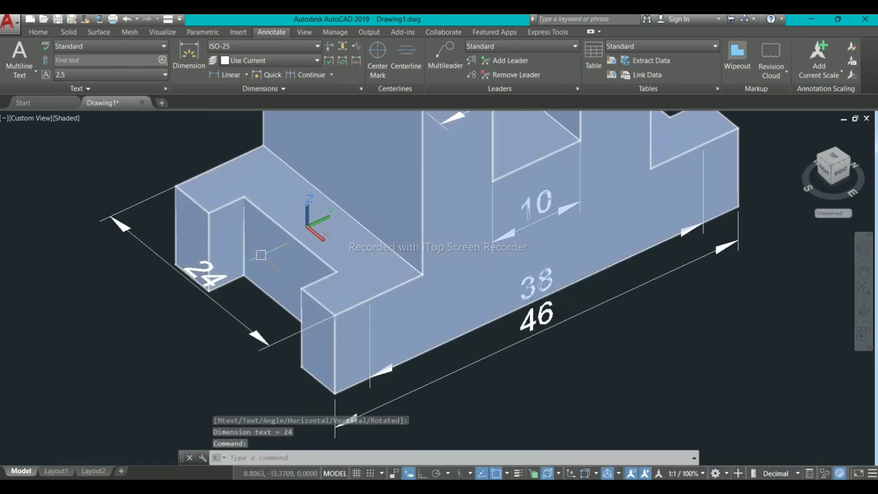
key("Return")
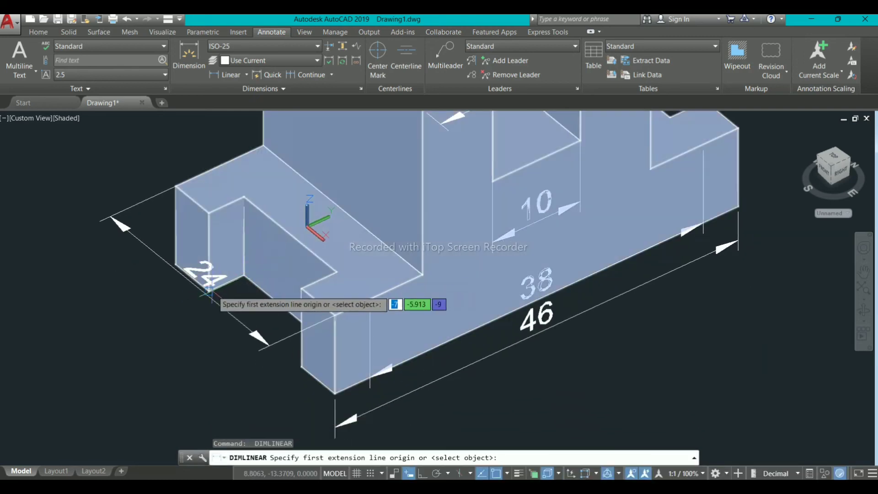
left_click(209, 291)
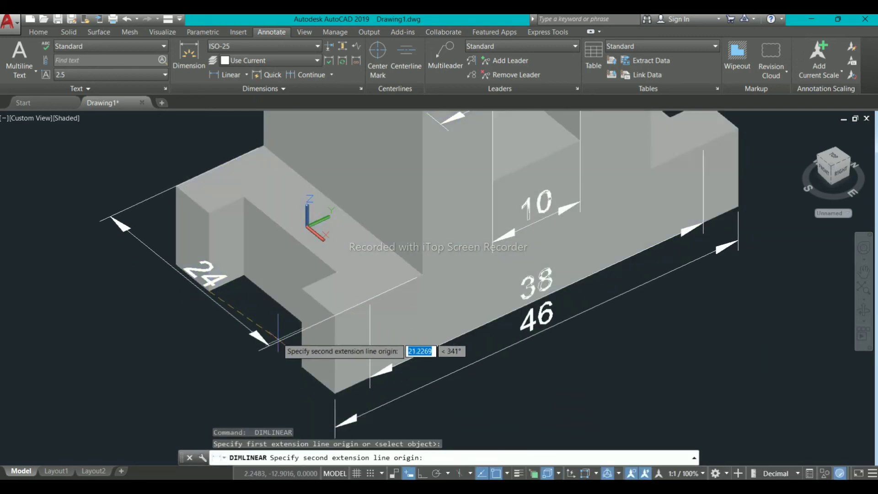
left_click(301, 367)
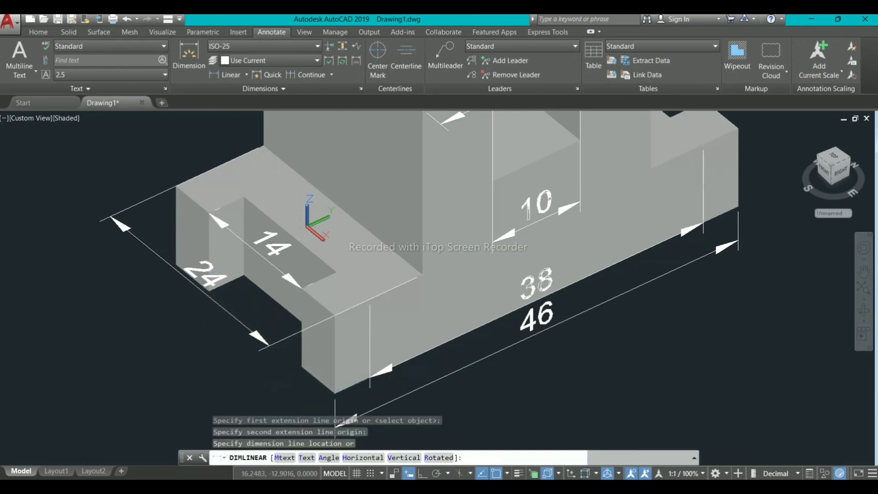
left_click(256, 252)
scroll(331, 173, "down", 3)
scroll(267, 171, "up", 2)
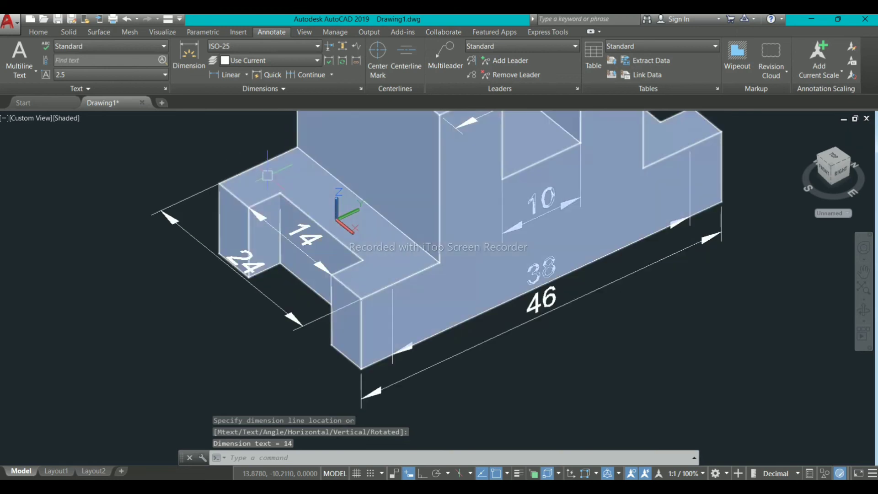
Step: Try to add a linear dimension for the notch's depth, from its outer to its inner top corner, and undo it
scroll(347, 268, "up", 2)
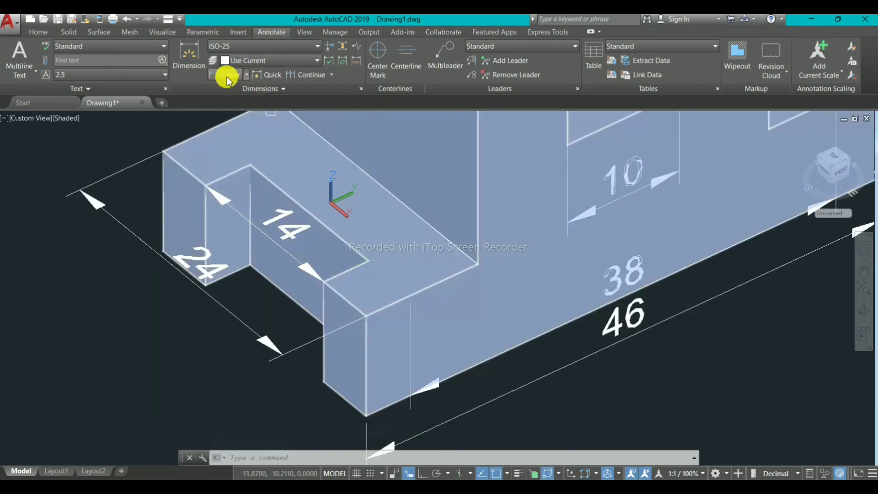
key("Return")
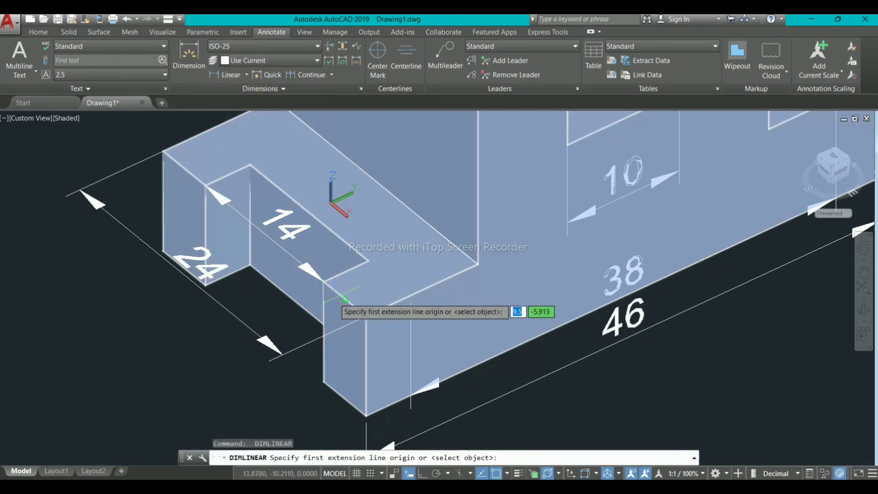
left_click(323, 282)
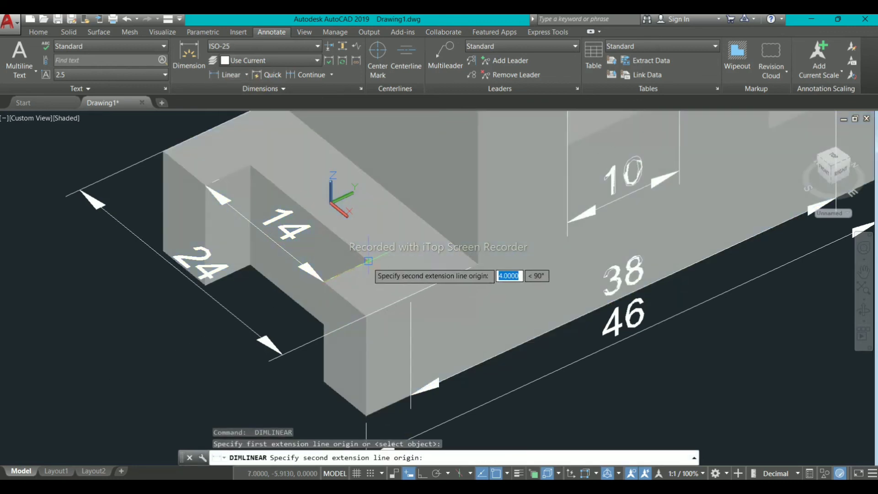
left_click(368, 261)
left_click(375, 277)
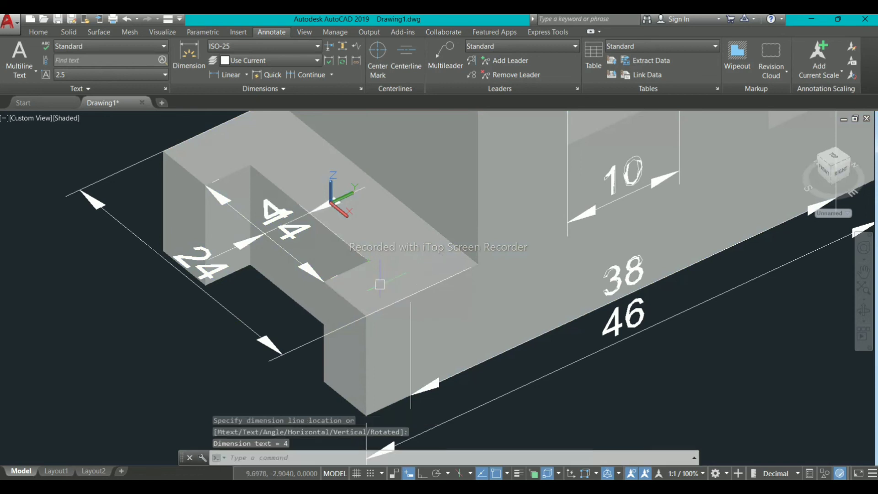
key("ctrl+z")
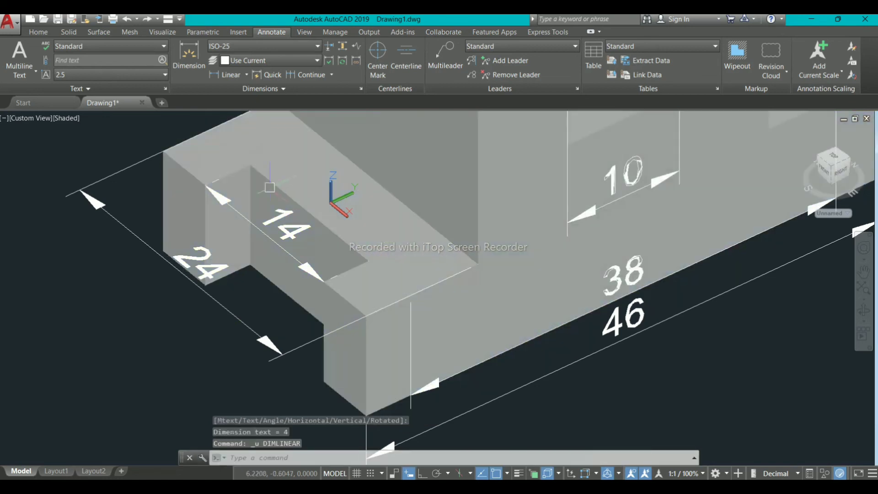
Step: Add a linear dimension for the notch's depth between its inner and outer top corners, placing its line on the ledge beside the notch
left_click(224, 70)
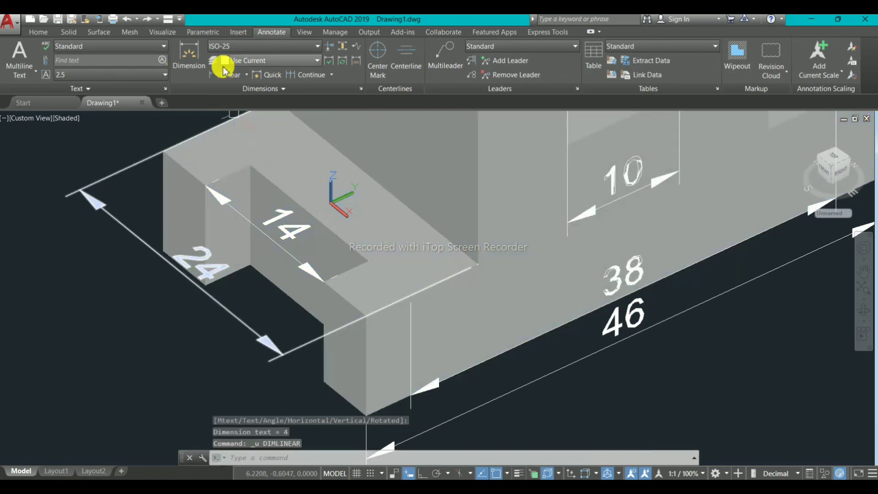
left_click(355, 264)
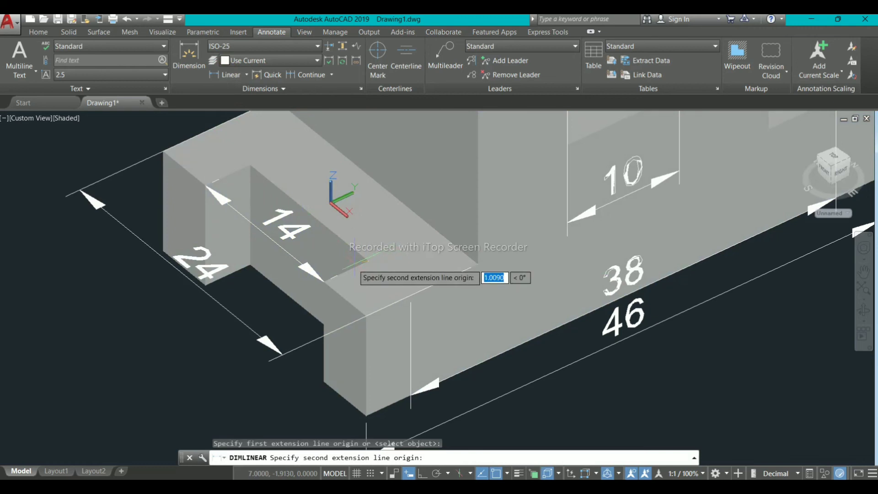
left_click(323, 282)
left_click(346, 301)
scroll(383, 235, "down", 3)
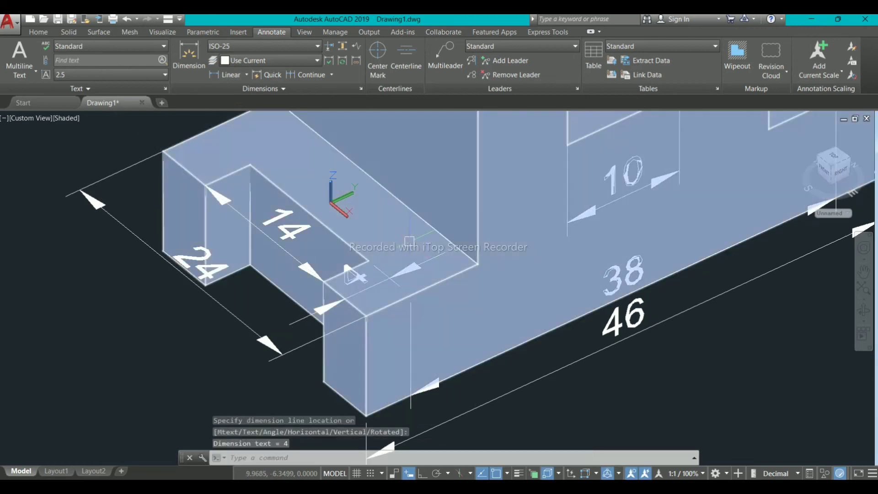
scroll(383, 235, "up", 3)
middle_click_drag(383, 235, 335, 248)
scroll(335, 247, "down", 5)
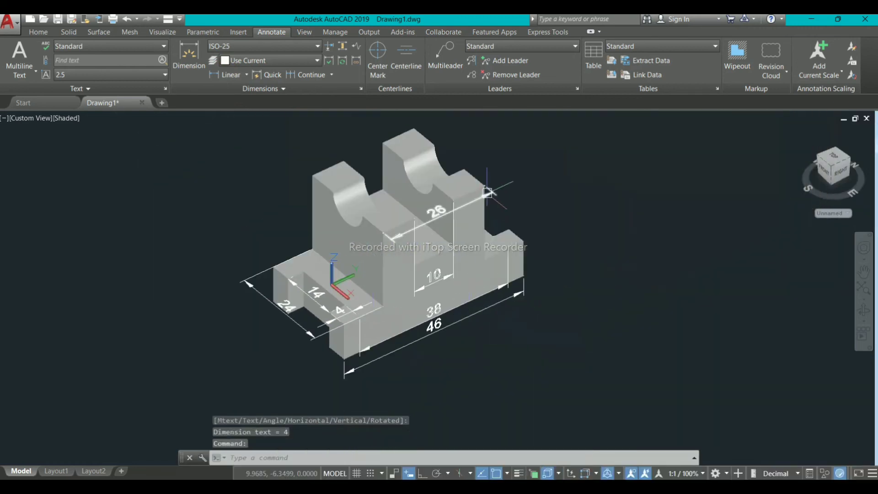
scroll(296, 197, "up", 2)
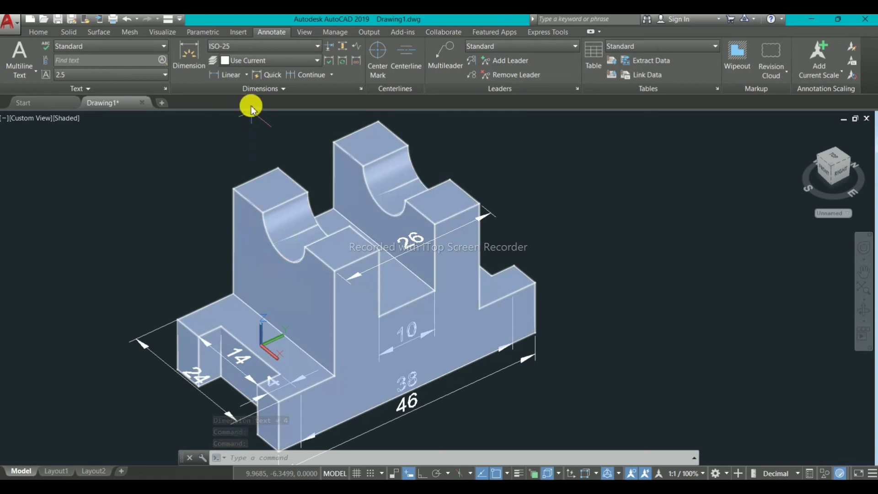
left_click(246, 75)
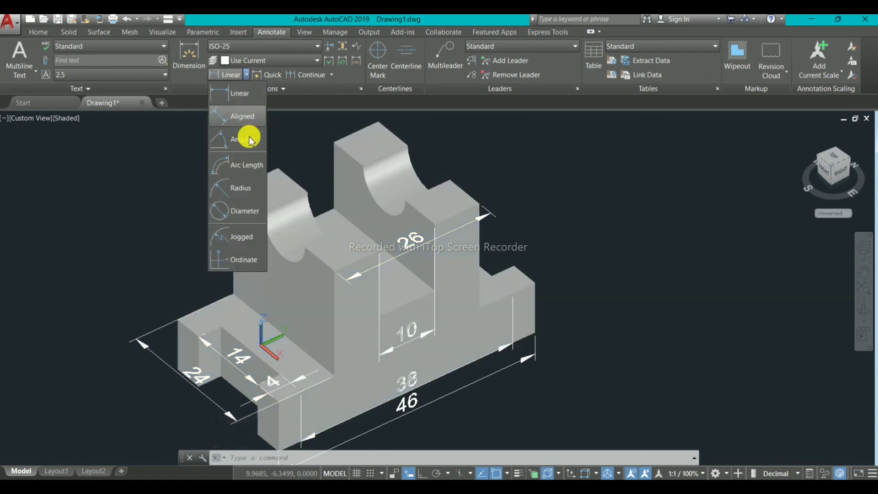
left_click(233, 194)
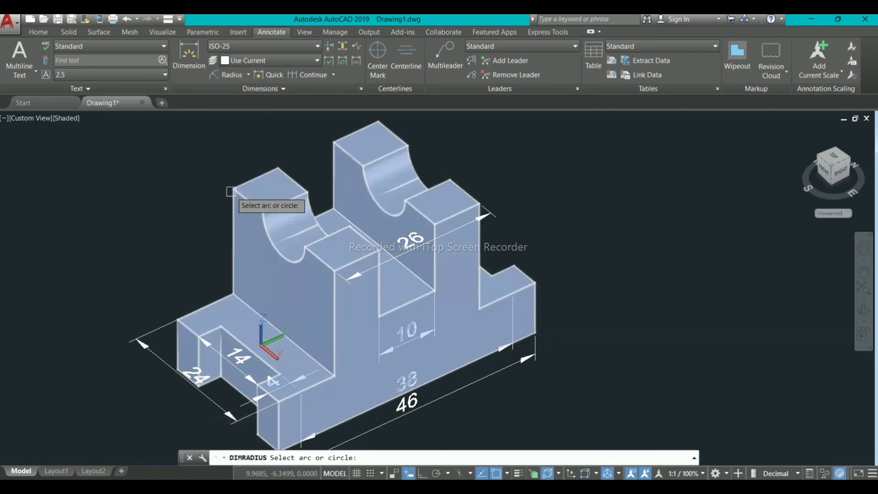
left_click(285, 256)
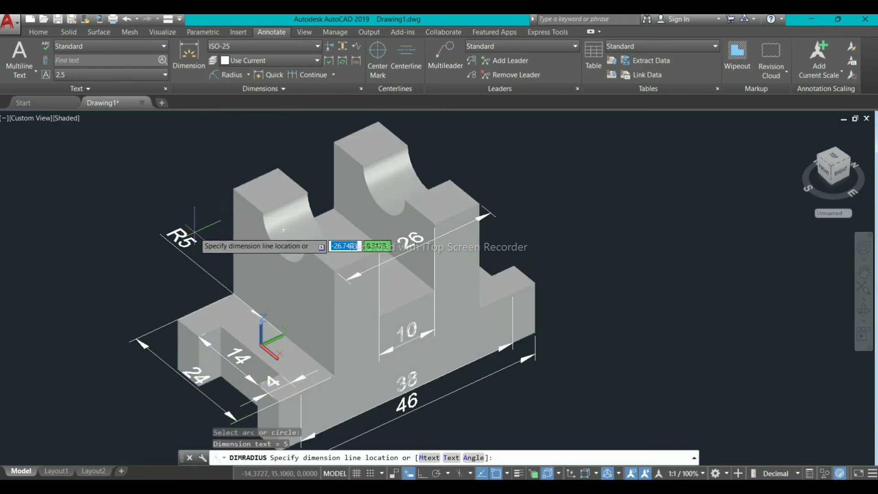
key("Escape")
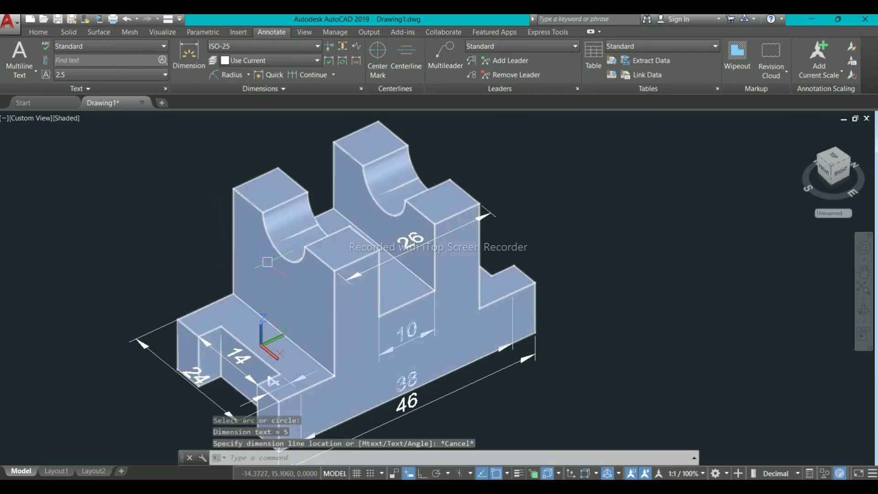
Step: Move and align the UCS to the near upright's vertical end face below the semicircular cutout
scroll(300, 242, "up", 5)
scroll(366, 283, "down", 5)
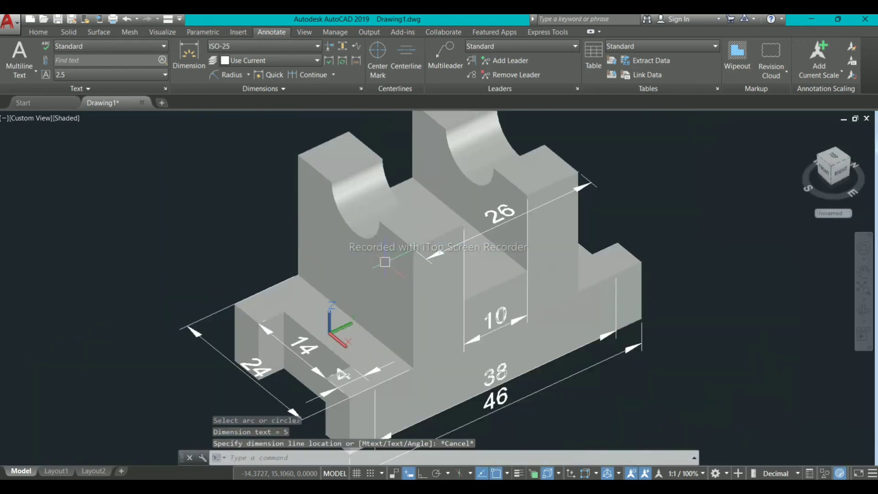
scroll(343, 262, "up", 5)
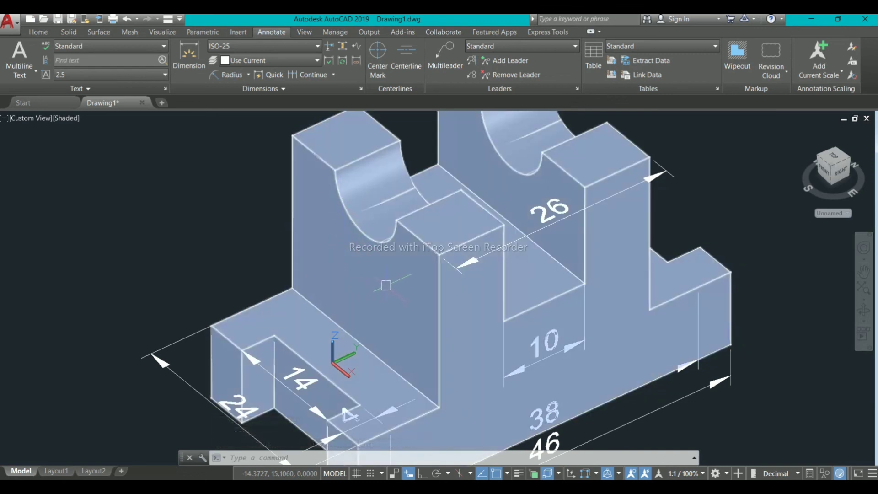
scroll(386, 285, "down", 5)
scroll(373, 288, "up", 6)
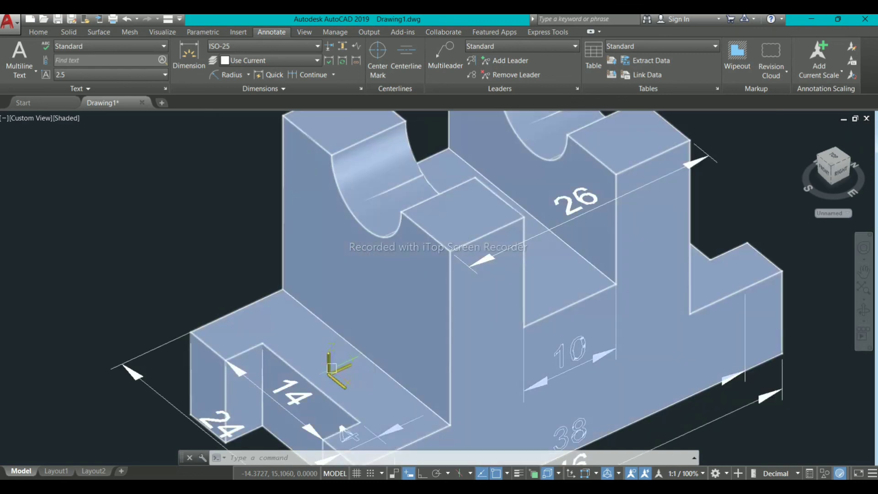
left_click(328, 374)
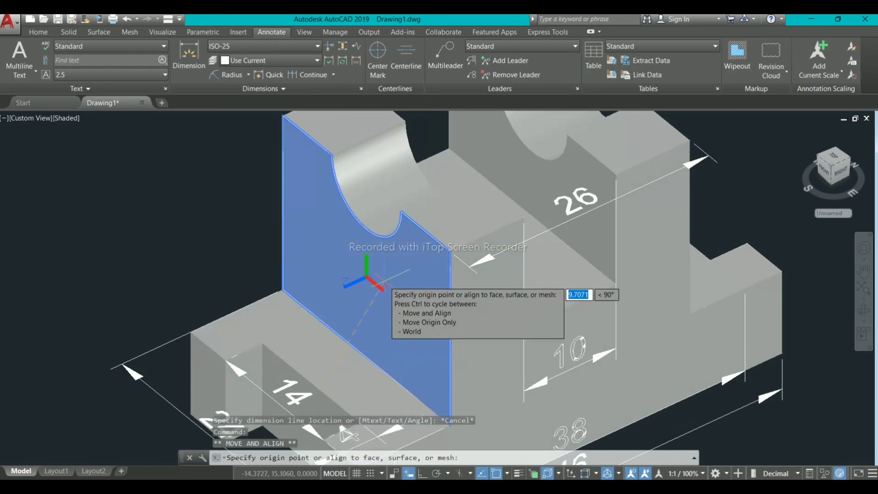
scroll(366, 279, "down", 5)
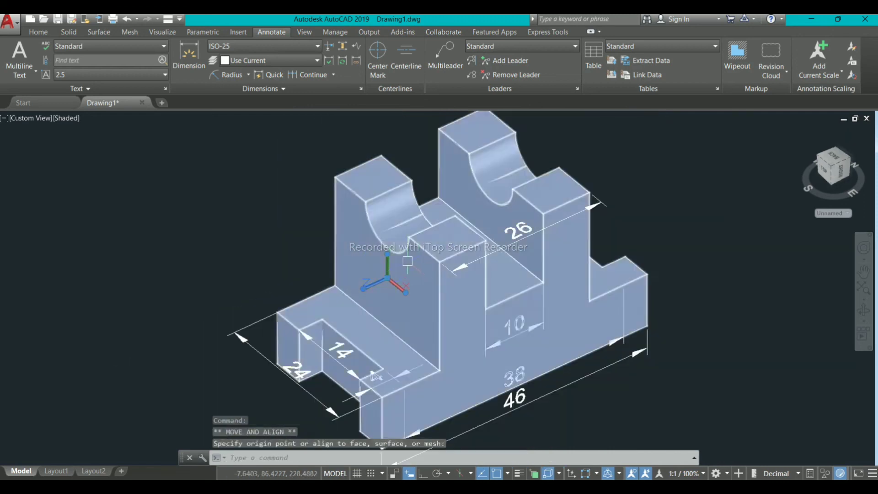
scroll(366, 293, "up", 8)
left_click(366, 295)
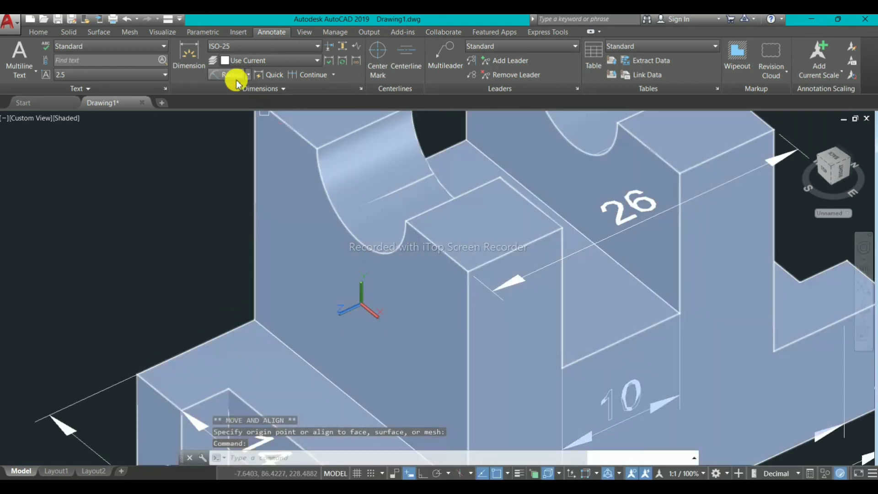
Step: Add a radius dimension to the near upright's semicircular cutout, placing its text on the end face below the arc
left_click(232, 75)
left_click(336, 219)
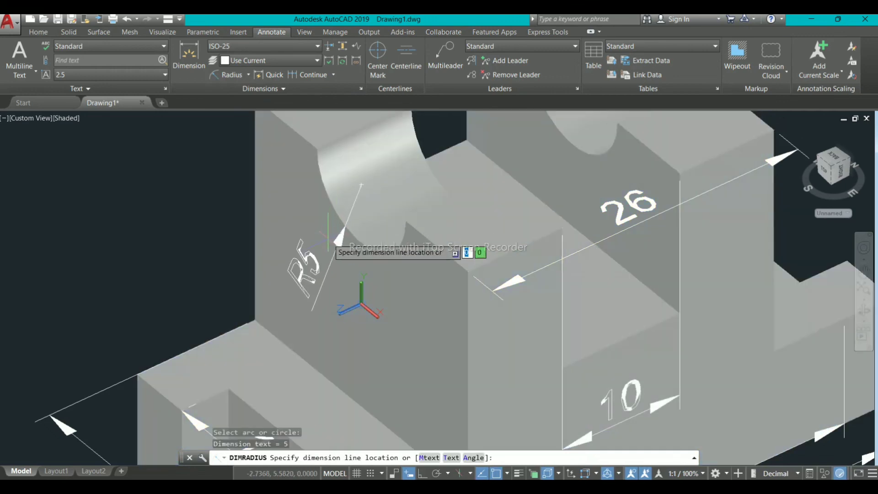
left_click(415, 263)
scroll(415, 263, "down", 5)
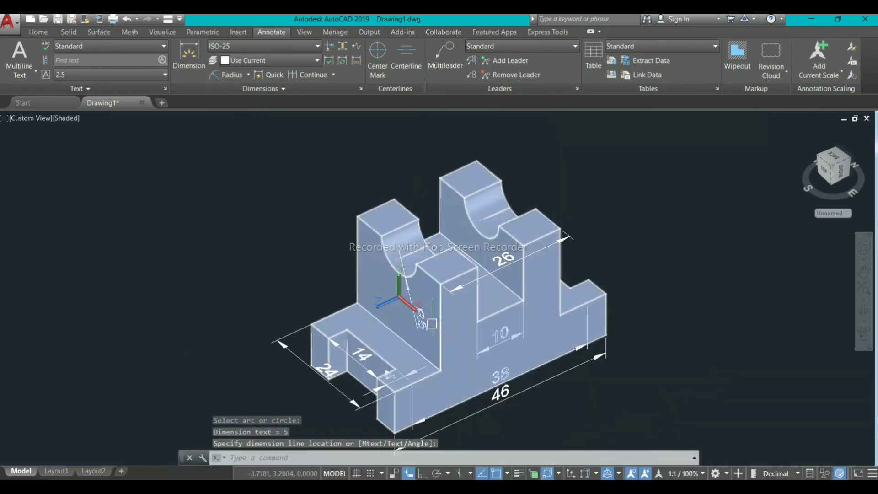
middle_click_drag(435, 316, 393, 270, "shift")
scroll(393, 270, "up", 4)
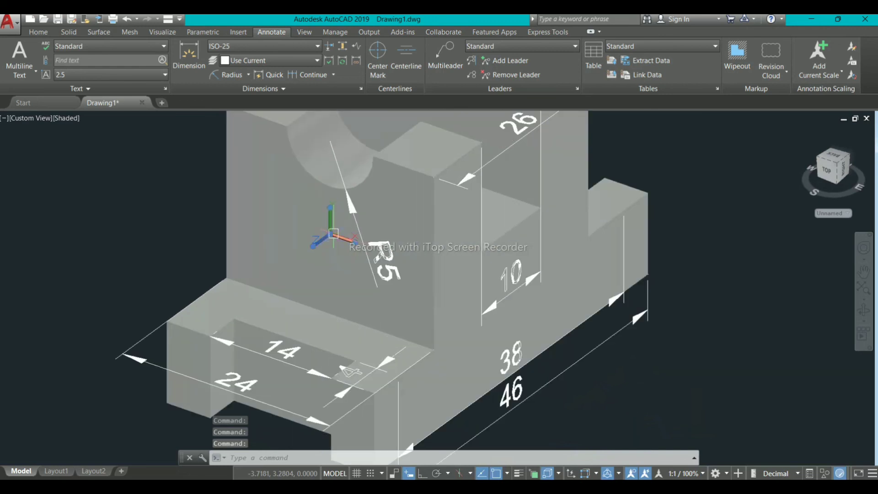
left_click(333, 234)
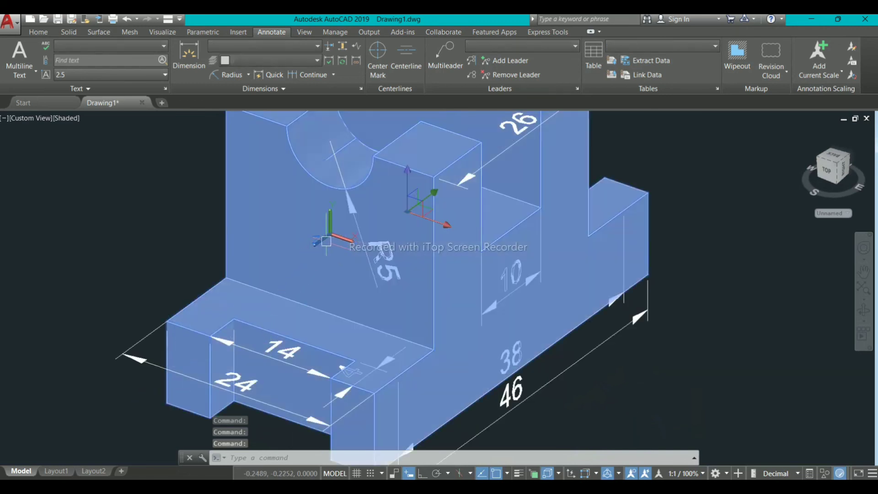
scroll(333, 257, "up", 5)
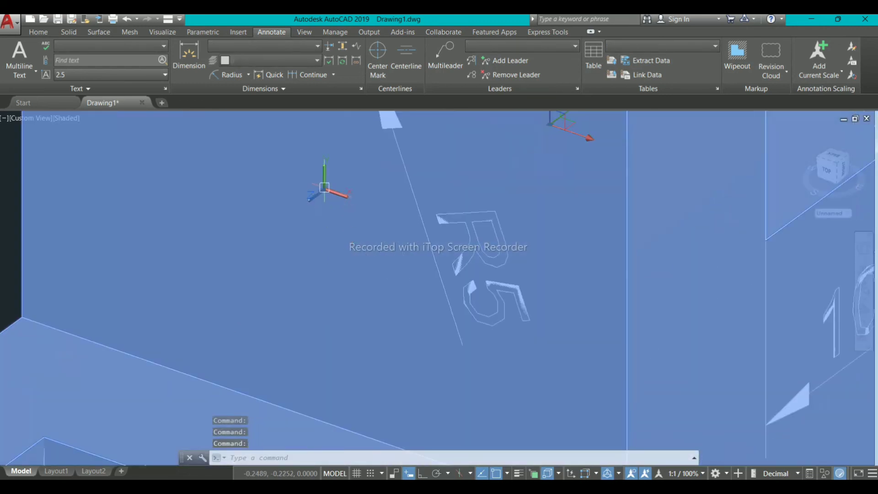
key("Escape")
scroll(346, 262, "down", 3)
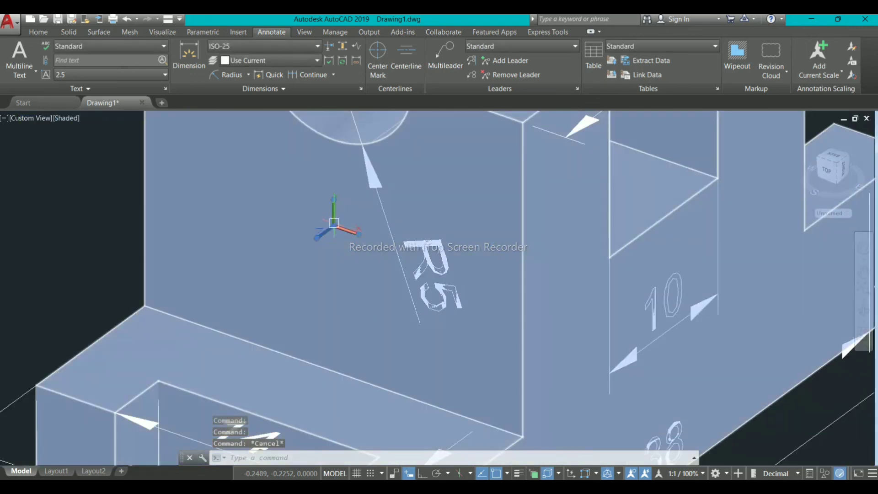
left_click(333, 226)
scroll(334, 226, "down", 5)
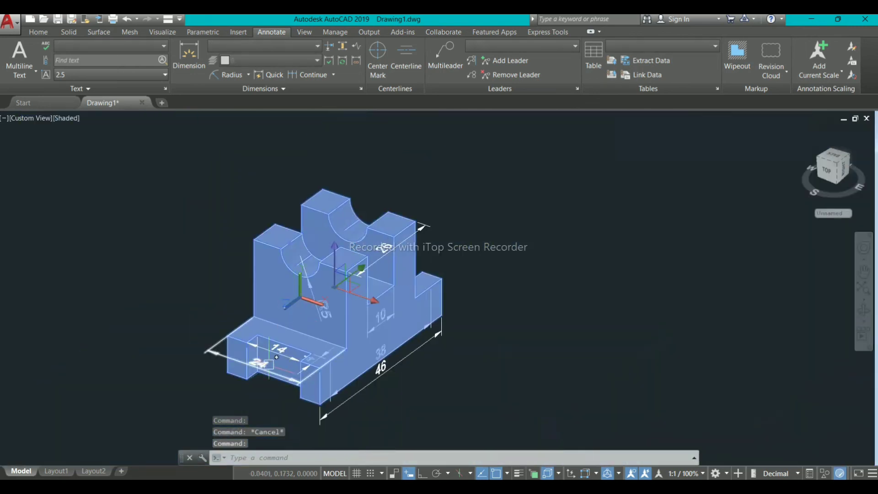
scroll(395, 237, "up", 5)
scroll(320, 274, "up", 6)
key("Escape")
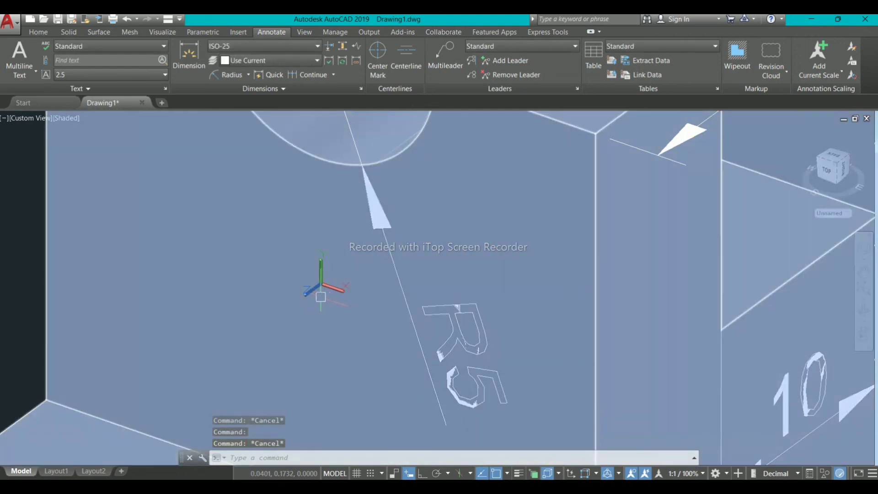
Step: Move and align the UCS to the base's narrow vertical end face beside the notch
left_click(320, 280)
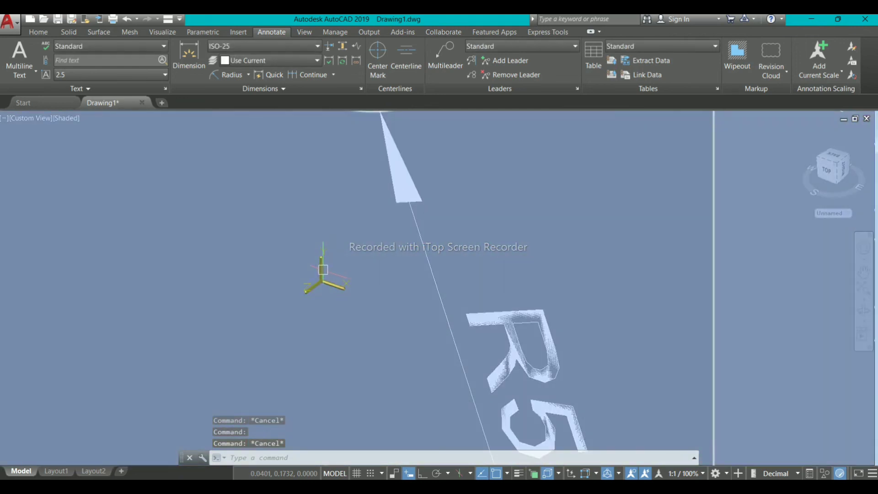
left_click(322, 281)
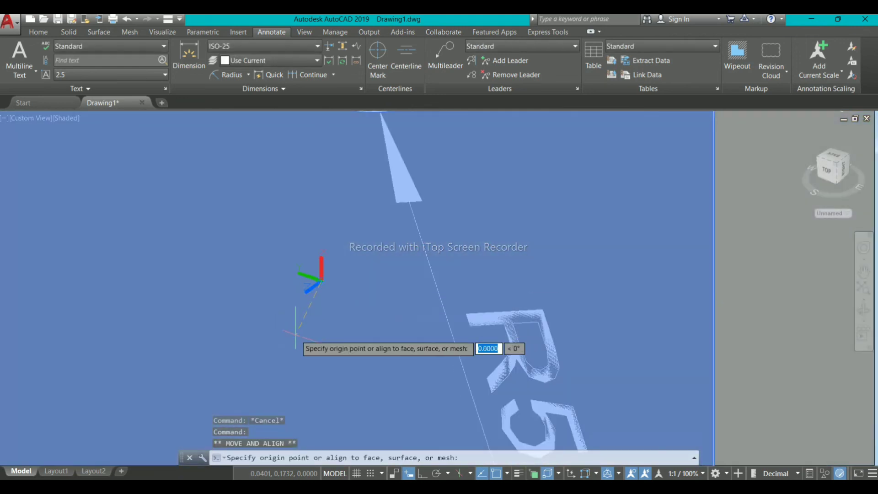
scroll(304, 295, "down", 6)
middle_click_drag(208, 397, 329, 299)
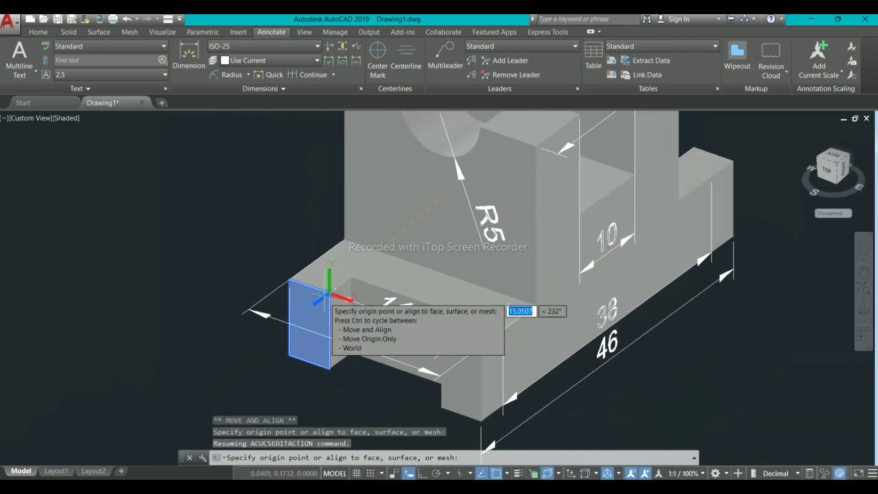
left_click(313, 314)
scroll(320, 325, "up", 5)
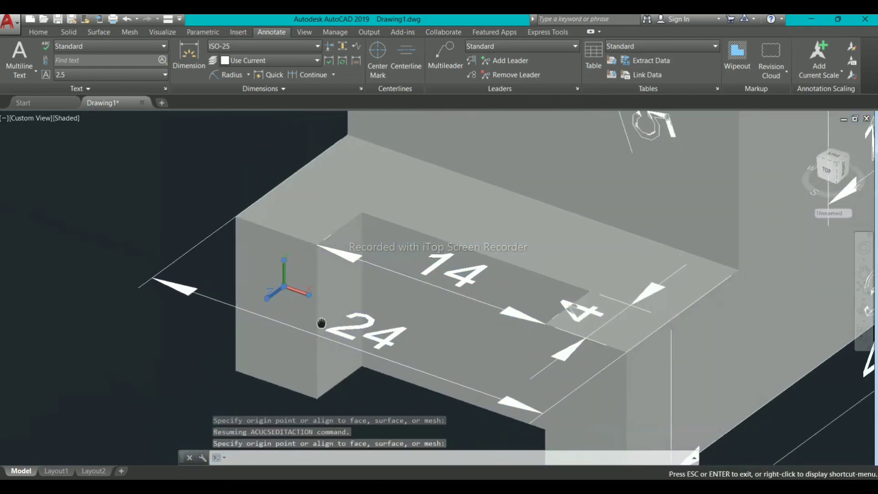
Step: Try to add a linear dimension for the base's end height along its outer vertical edge, placing its line outside the solid, and undo it
left_click(249, 76)
left_click(235, 95)
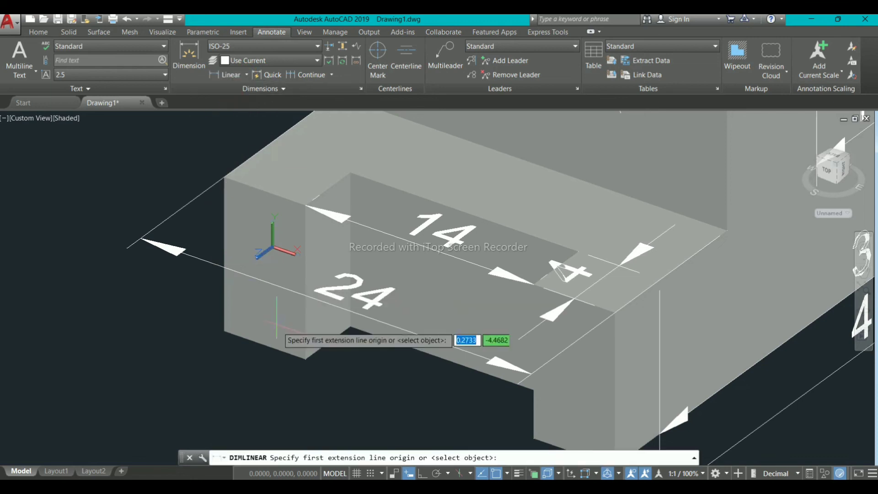
left_click(223, 177)
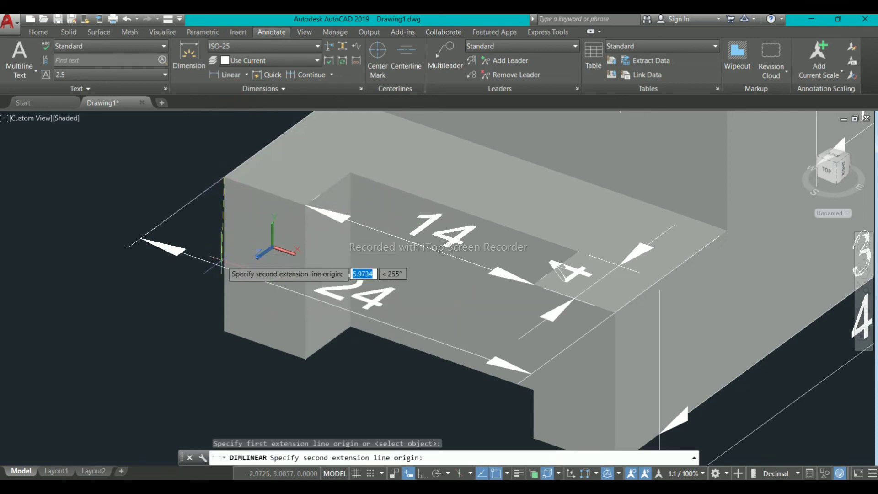
left_click(224, 330)
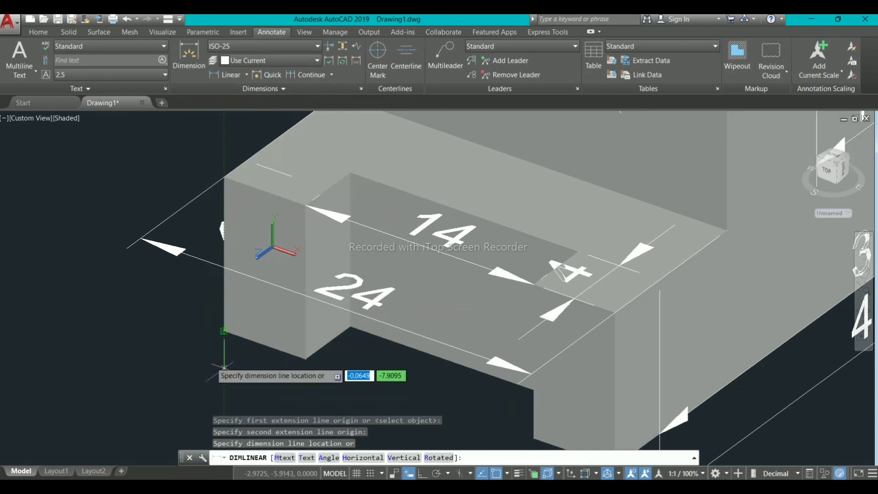
left_click(179, 329)
scroll(419, 356, "down", 5)
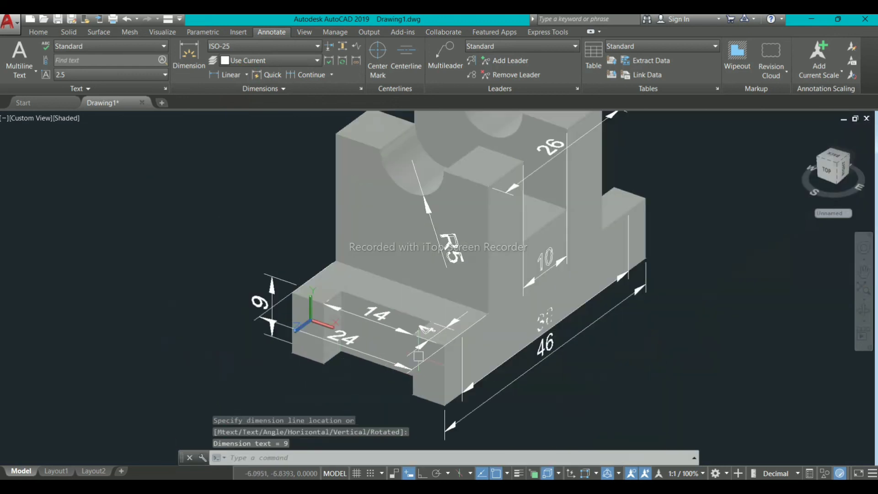
middle_click_drag(412, 341, 378, 344, "shift")
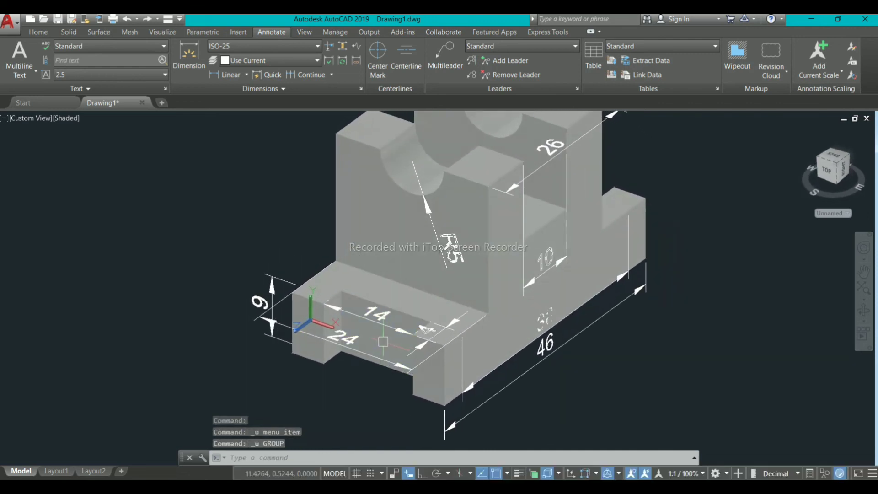
scroll(384, 341, "up", 5)
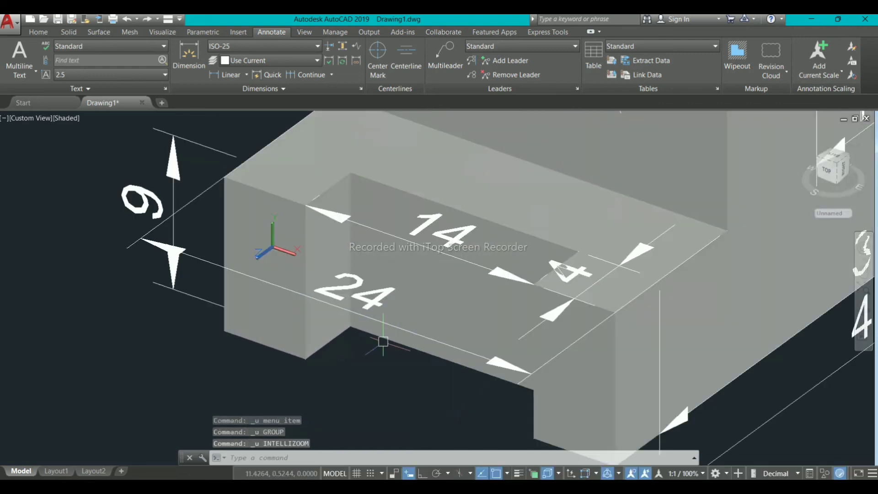
left_click(226, 75)
left_click(305, 206)
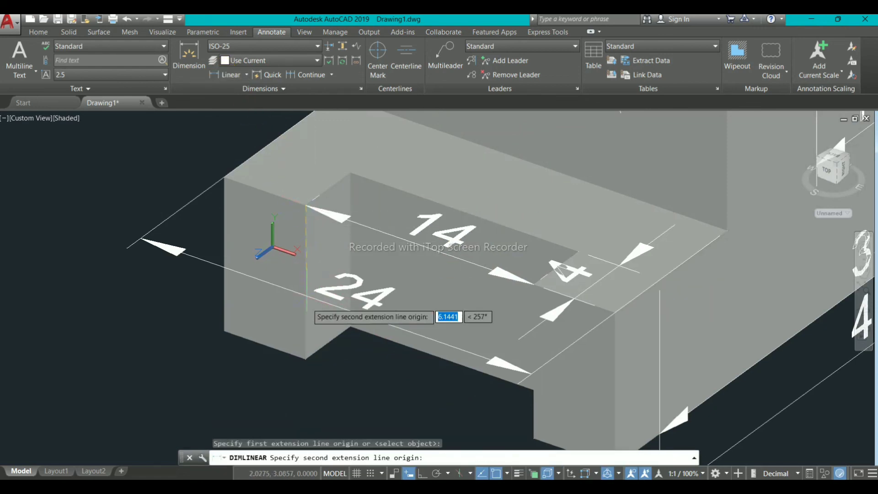
left_click(305, 359)
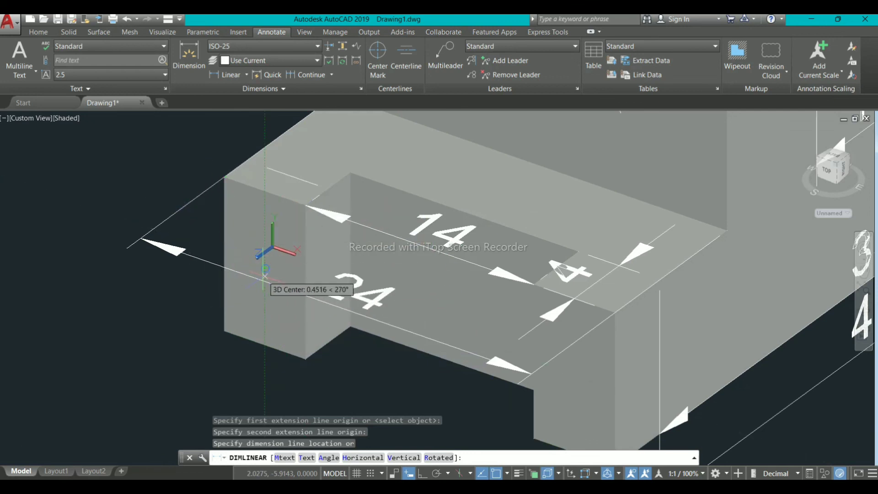
key("Escape")
Step: Realign the UCS to the center of the narrow end face between the base's outer corner and the notch
middle_click_drag(321, 367, 453, 320, "shift")
scroll(439, 340, "down", 5)
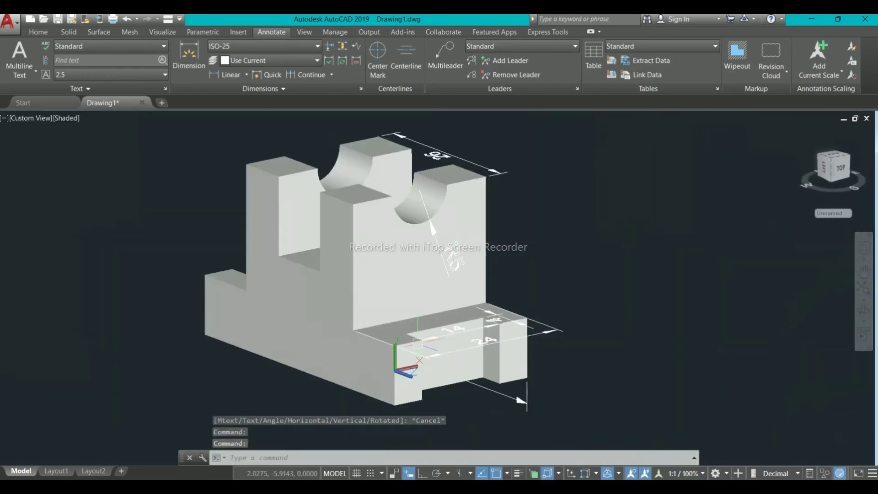
middle_click_drag(412, 348, 431, 329)
scroll(278, 294, "up", 3)
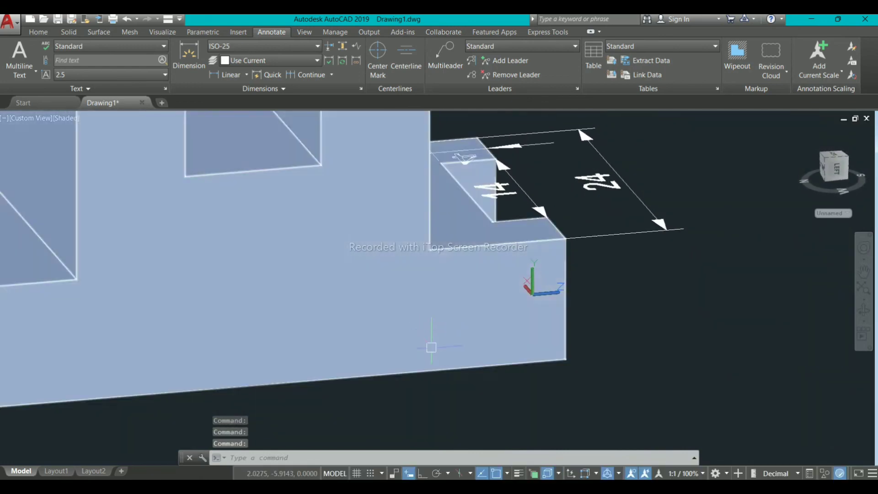
scroll(479, 365, "down", 3)
scroll(522, 320, "up", 5)
middle_click_drag(508, 362, 366, 366, "shift")
scroll(349, 367, "down", 4)
middle_click_drag(265, 366, 362, 370, "shift")
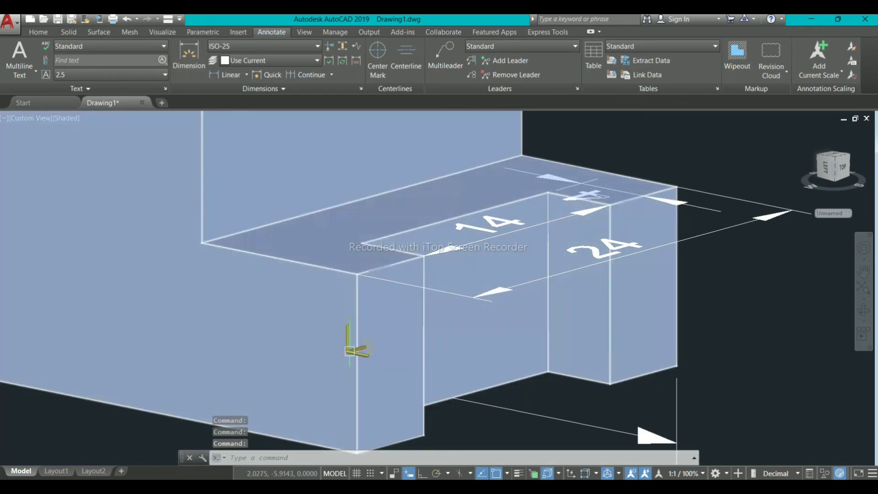
left_click(347, 351)
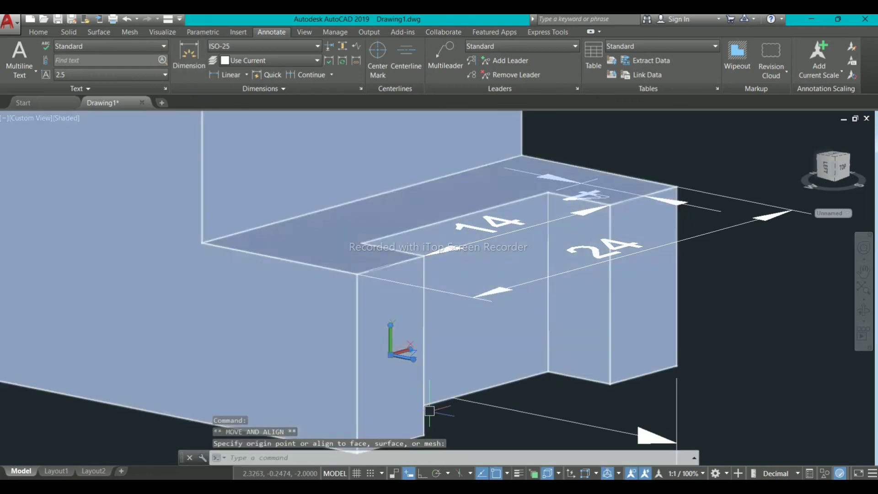
Step: Add a linear dimension for the base's height between the end face's outer top and bottom corners, placing its line on that face
mouse_move(398, 349)
middle_mouse_down("shift")
mouse_move(463, 369)
mouse_move(476, 349)
mouse_move(358, 345)
middle_mouse_up("shift")
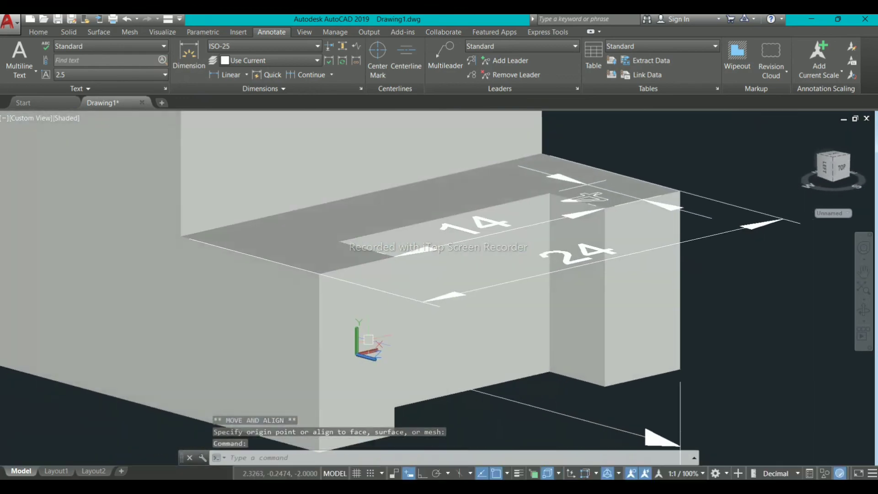
middle_click_drag(354, 390, 361, 286)
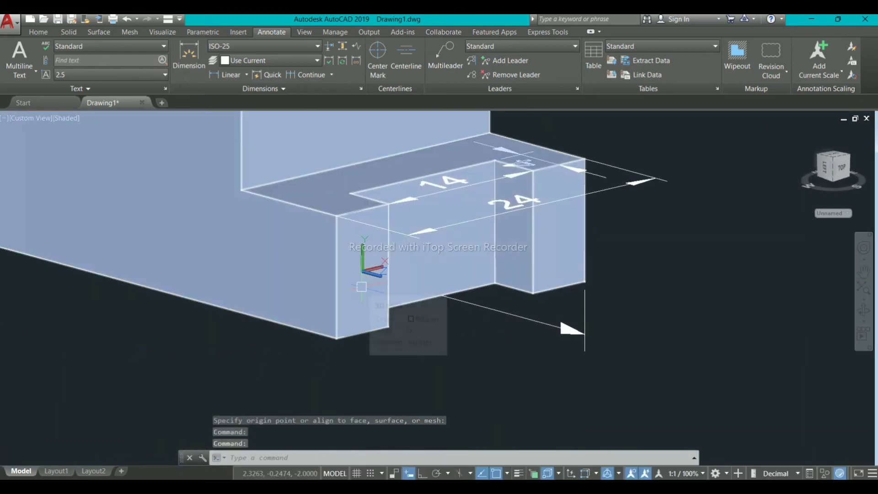
left_click(224, 75)
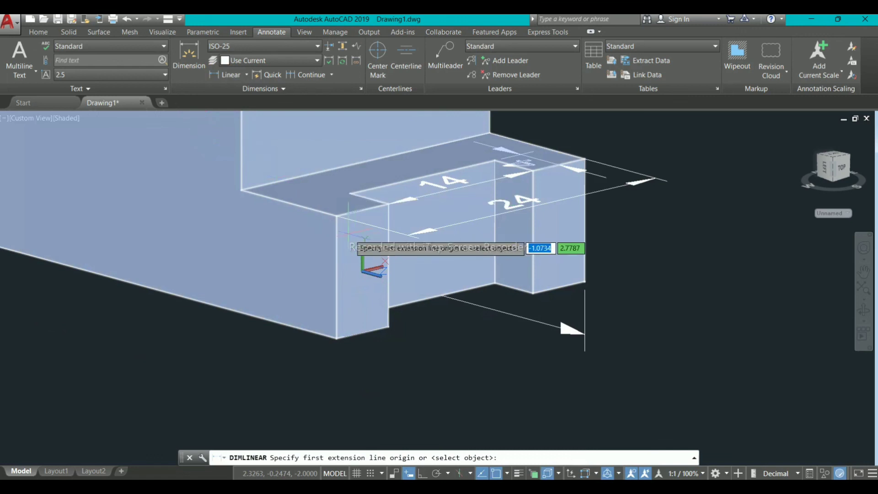
left_click(336, 215)
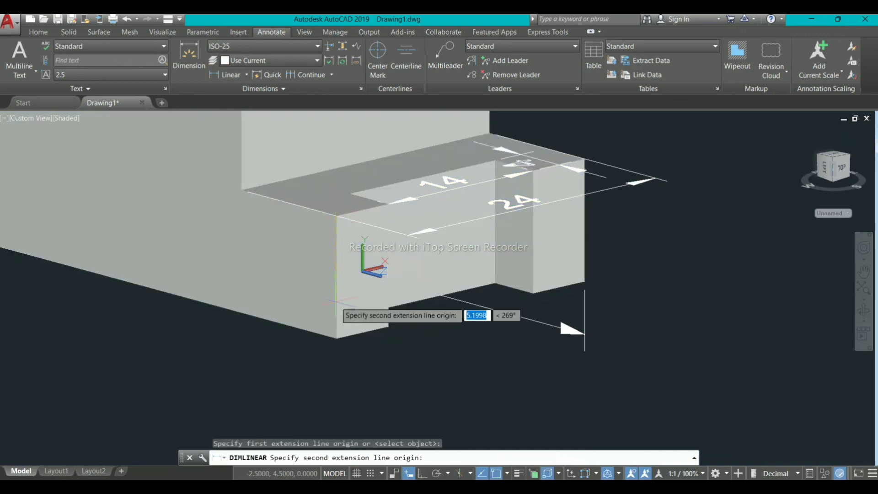
left_click(336, 339)
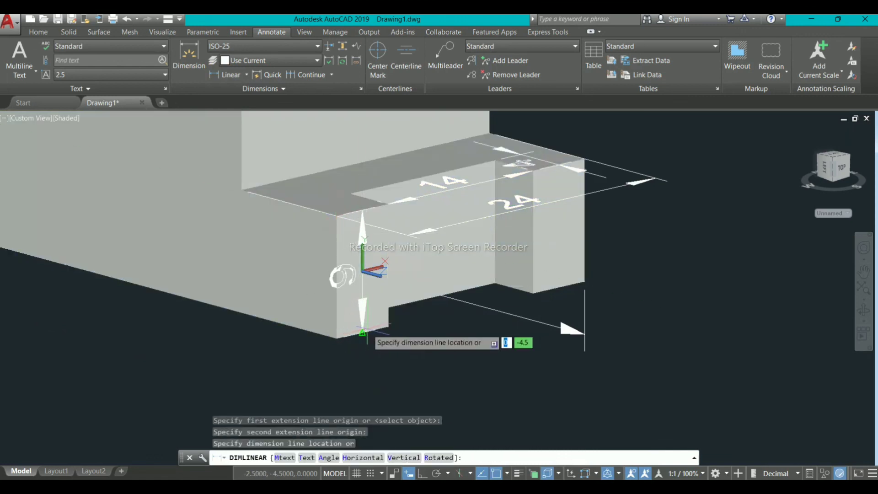
left_click(373, 330)
scroll(423, 374, "down", 2)
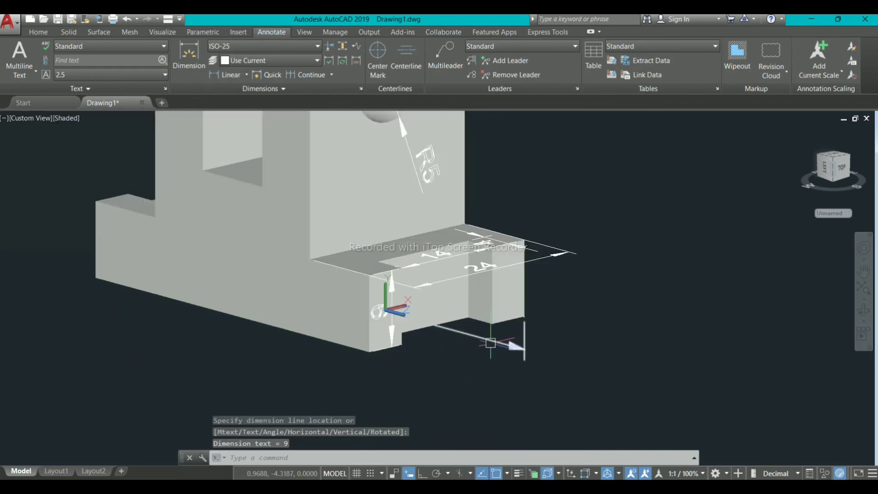
Step: Examine the dimensions placed on the bracket's end, ledge and long side face
middle_click_drag(490, 343, 299, 333, "shift")
scroll(349, 296, "up", 4)
scroll(389, 357, "down", 4)
middle_click_drag(390, 357, 397, 377, "shift")
scroll(501, 358, "down", 4)
scroll(514, 352, "up", 3)
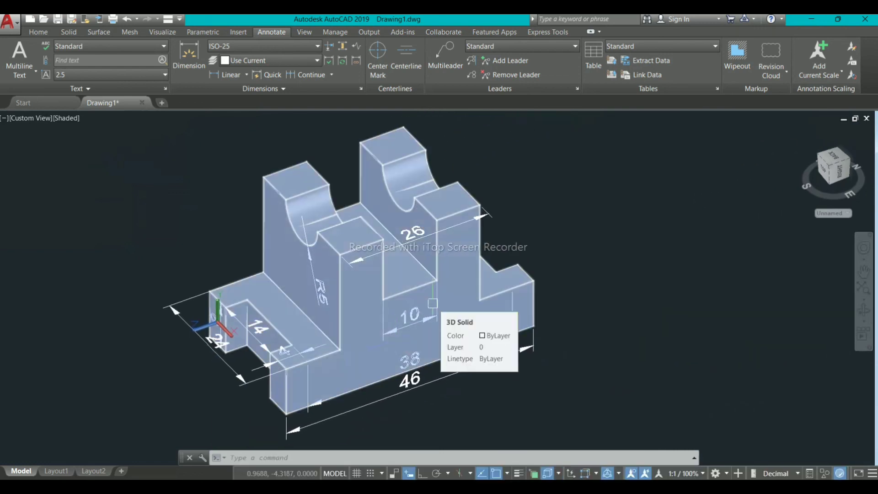
scroll(422, 295, "down", 4)
scroll(392, 266, "up", 3)
middle_click_drag(391, 266, 281, 231)
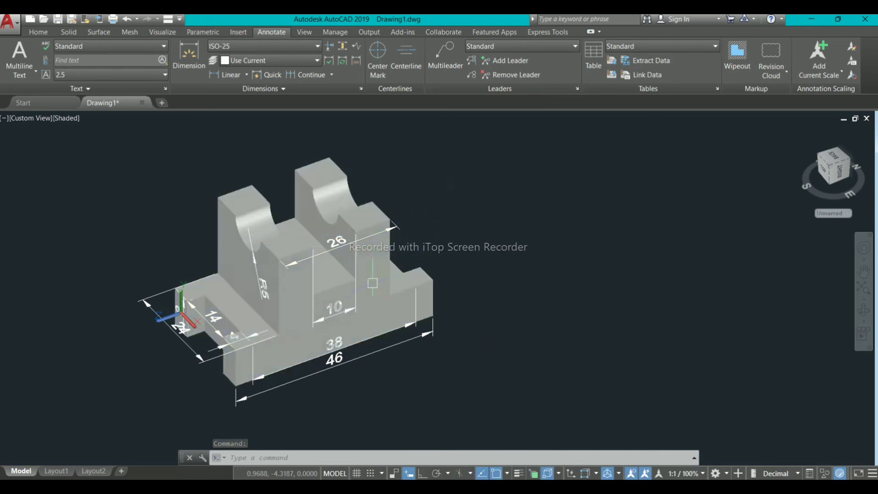
scroll(373, 283, "up", 2)
scroll(348, 365, "up", 2)
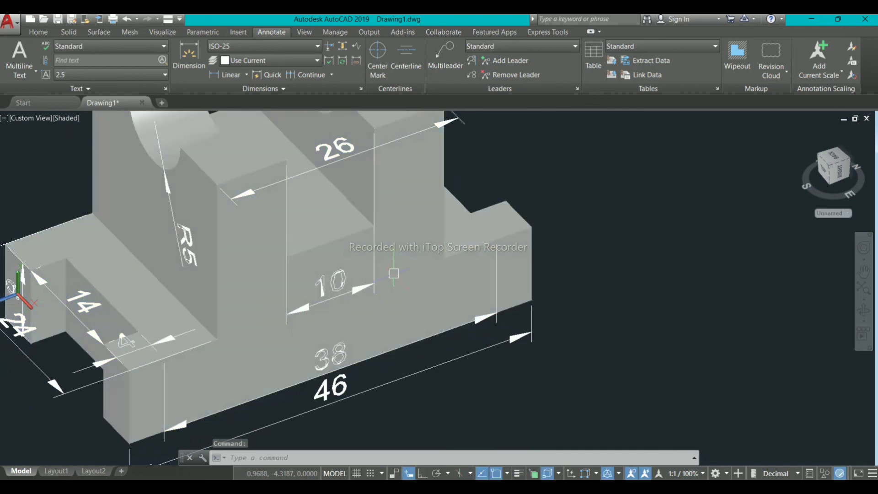
scroll(397, 320, "down", 5)
scroll(412, 389, "up", 2)
middle_click_drag(417, 399, 368, 409)
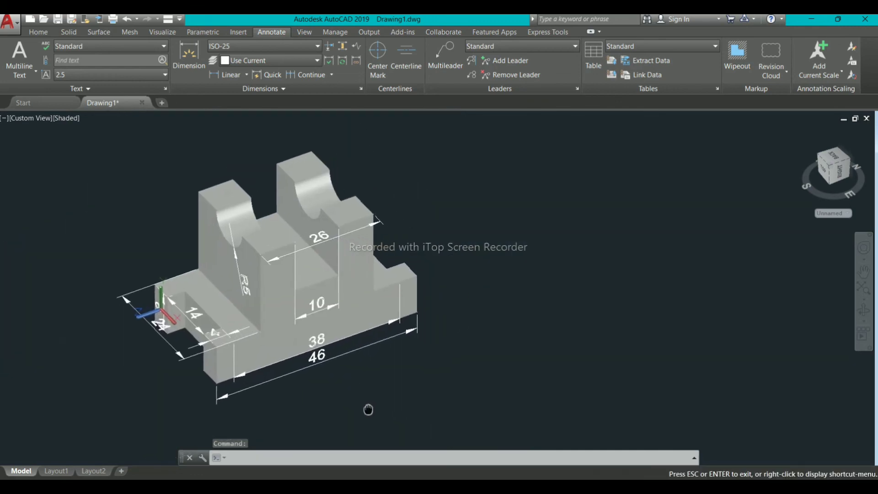
key("Escape")
Step: Move and align the UCS to the bracket's long vertical side face carrying the slot-width and overall-length dimensions
scroll(148, 263, "up", 4)
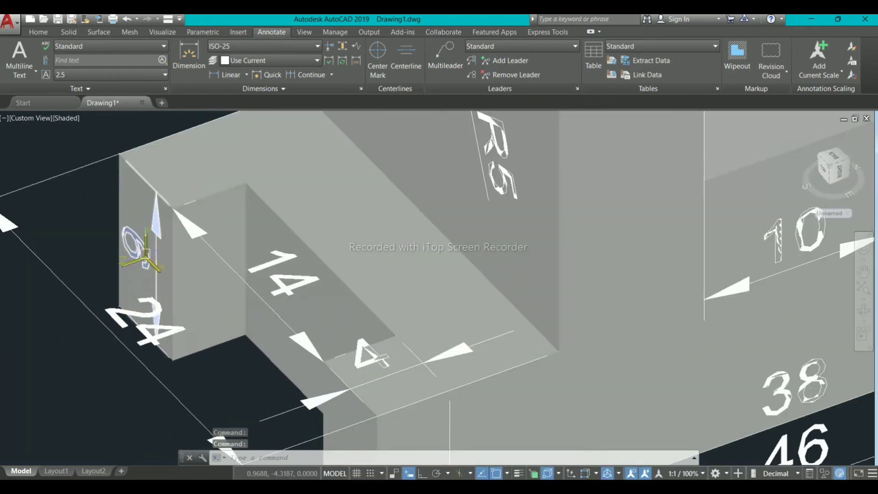
left_click(145, 257)
scroll(401, 287, "down", 5)
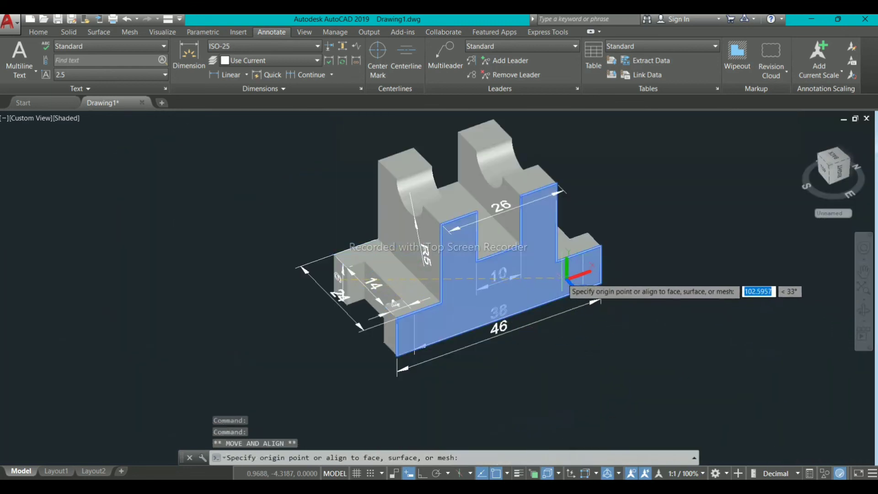
key("Escape")
middle_click_drag(517, 285, 383, 319)
scroll(413, 337, "up", 7)
scroll(384, 316, "down", 3)
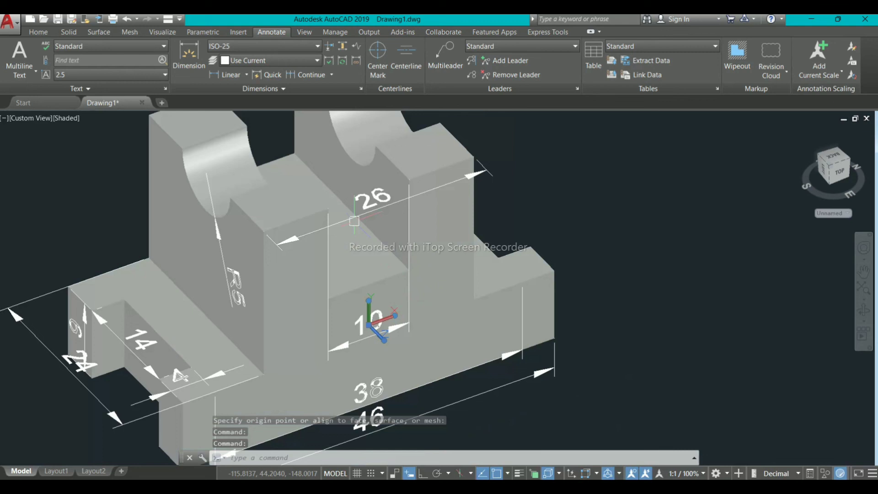
Step: Add a linear dimension for the bracket's overall height, from the far upright's top corner to the base's bottom corner, placing its line outside the solid
left_click(218, 76)
left_click(474, 157)
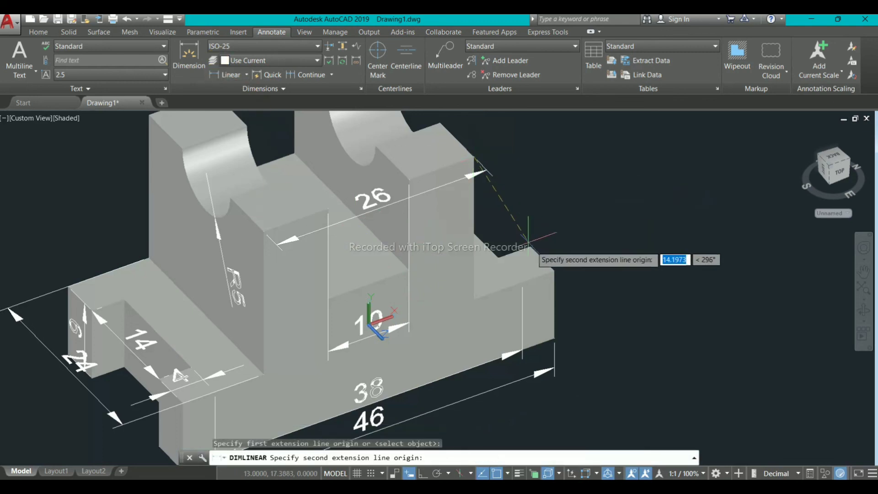
left_click(555, 338)
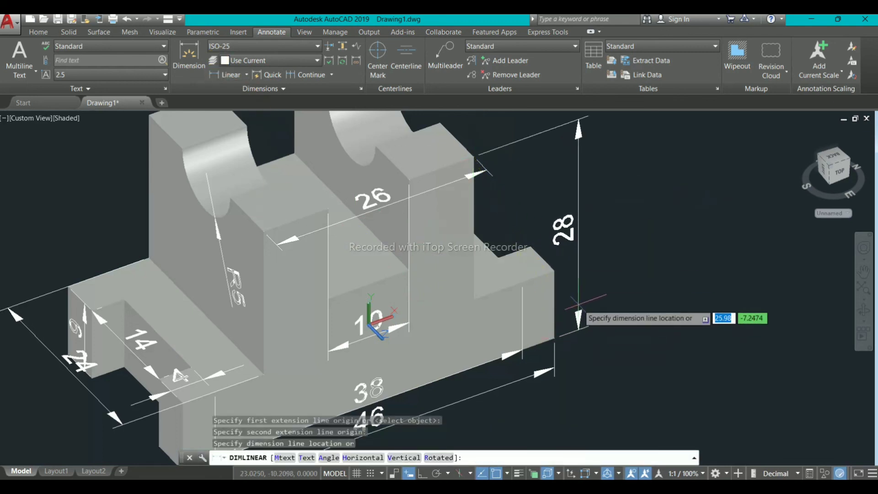
left_click(579, 304)
Step: Zoom to the drawing extents and review the fully dimensioned bracket
scroll(603, 347, "down", 5)
scroll(602, 346, "up", 1)
middle_click_drag(603, 345, 379, 296)
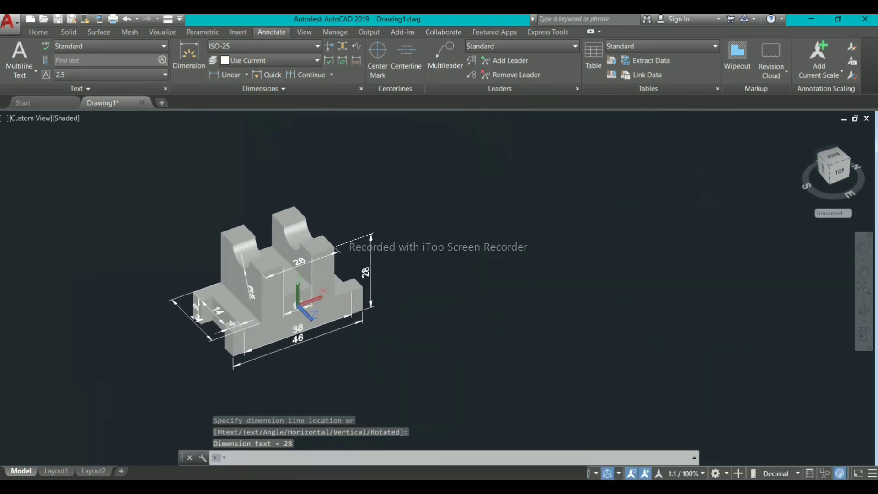
scroll(316, 274, "up", 2)
scroll(316, 274, "up", 2)
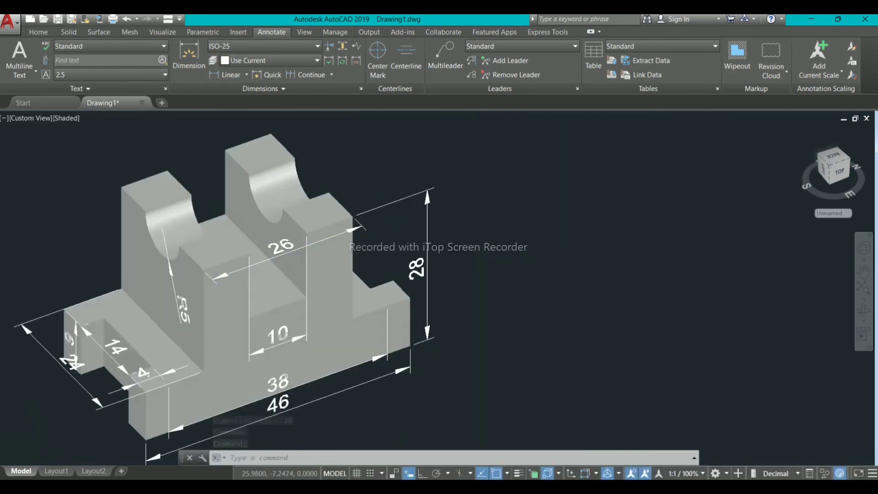
middle_click(262, 272)
middle_click(262, 273)
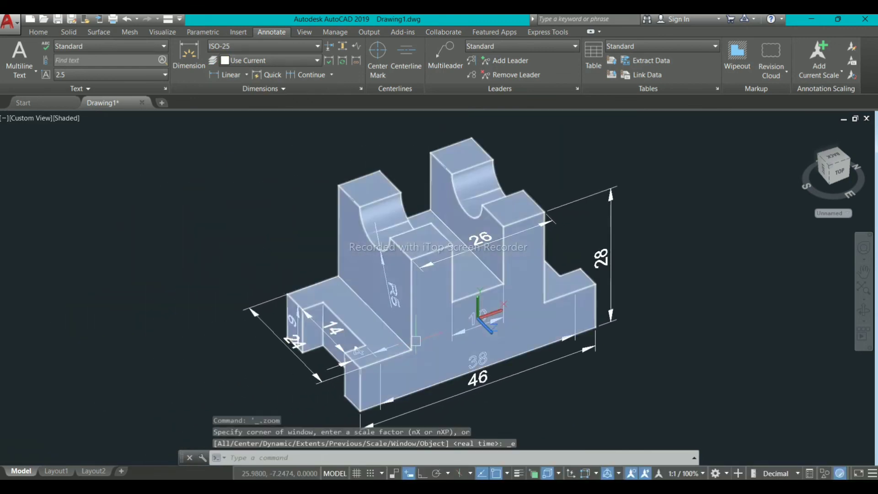
middle_click_drag(415, 341, 270, 355)
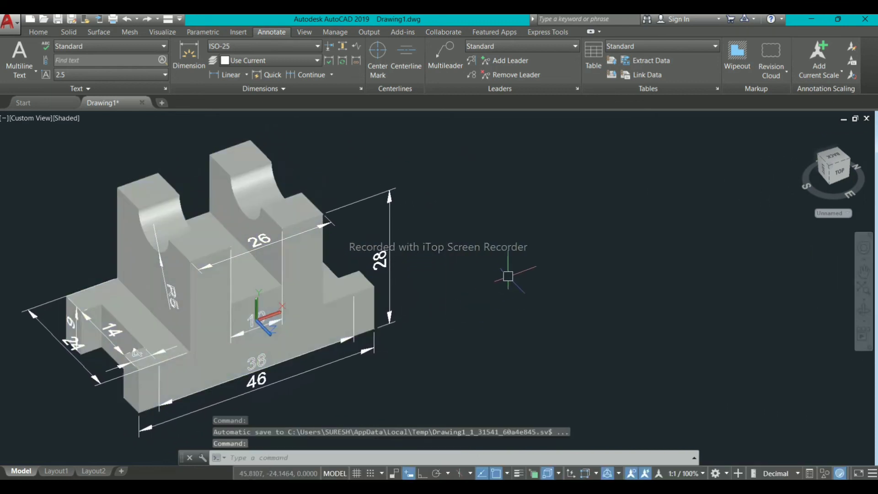